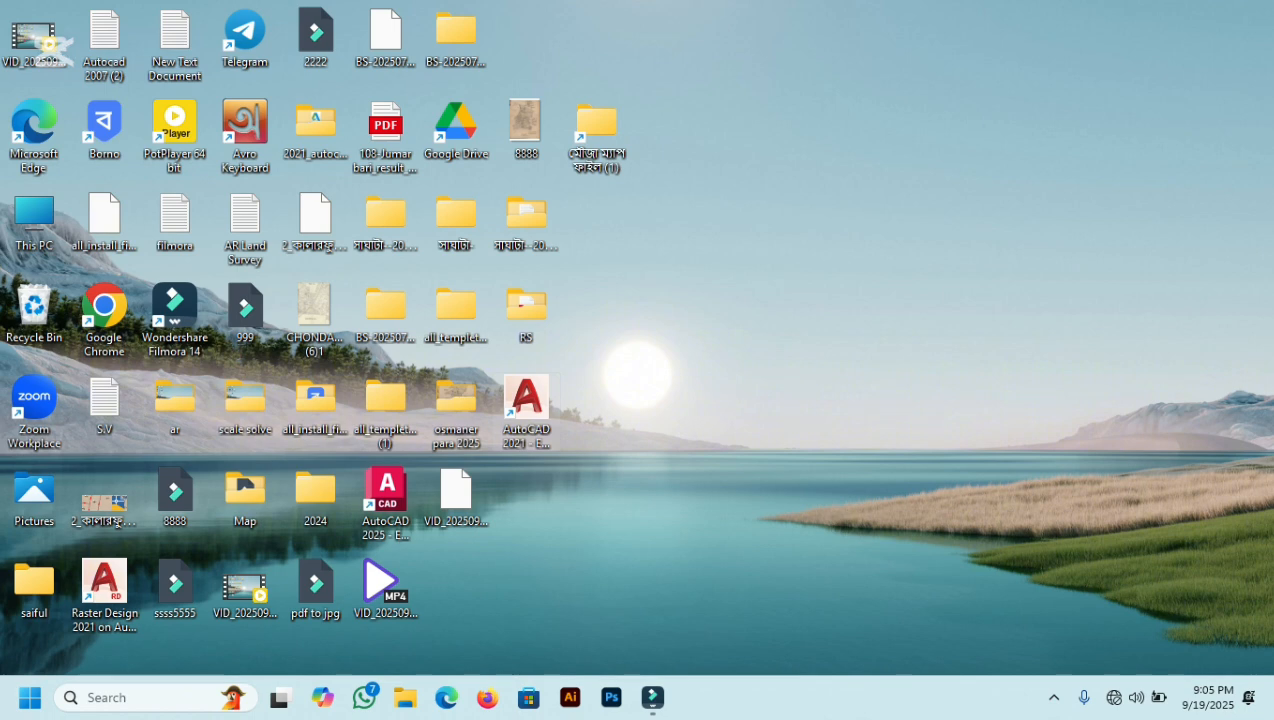
Launch AutoCAD 2021 and open the drawing Kochua CS Map 2025 from the Documents folder
{"action": "double_click", "coordinate": [526, 408]}
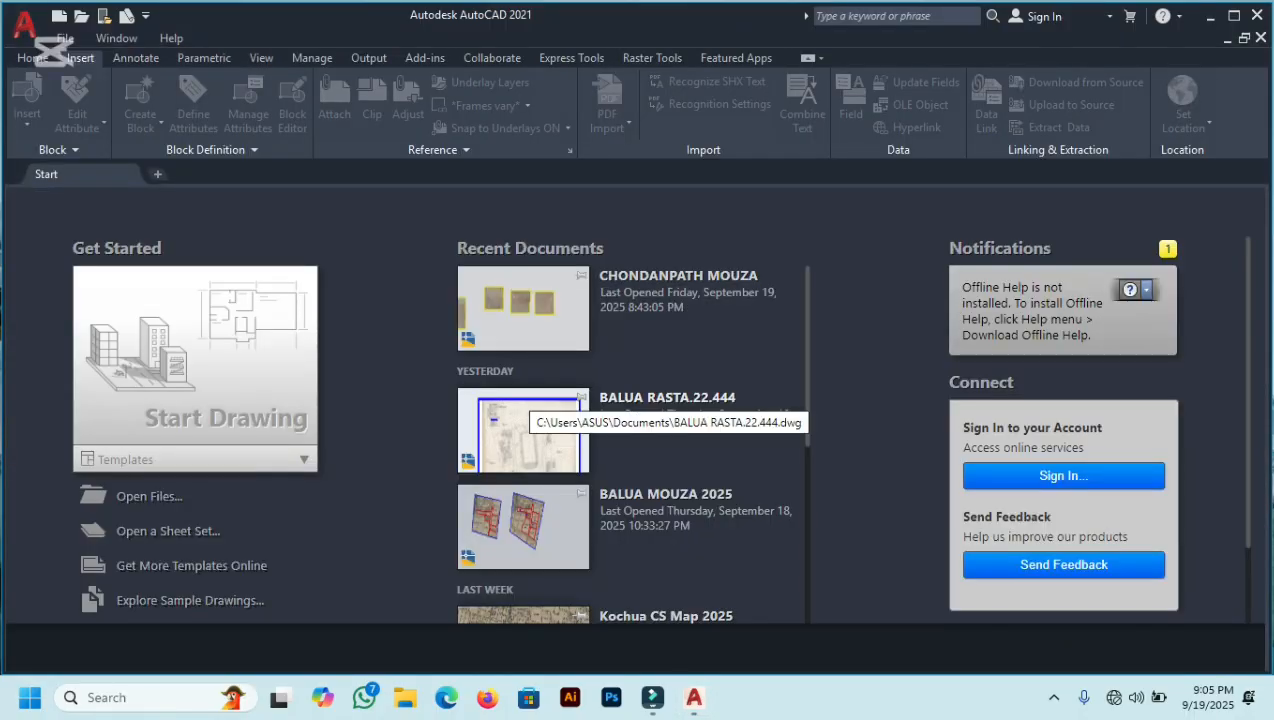
{"action": "left_click", "coordinate": [55, 40]}
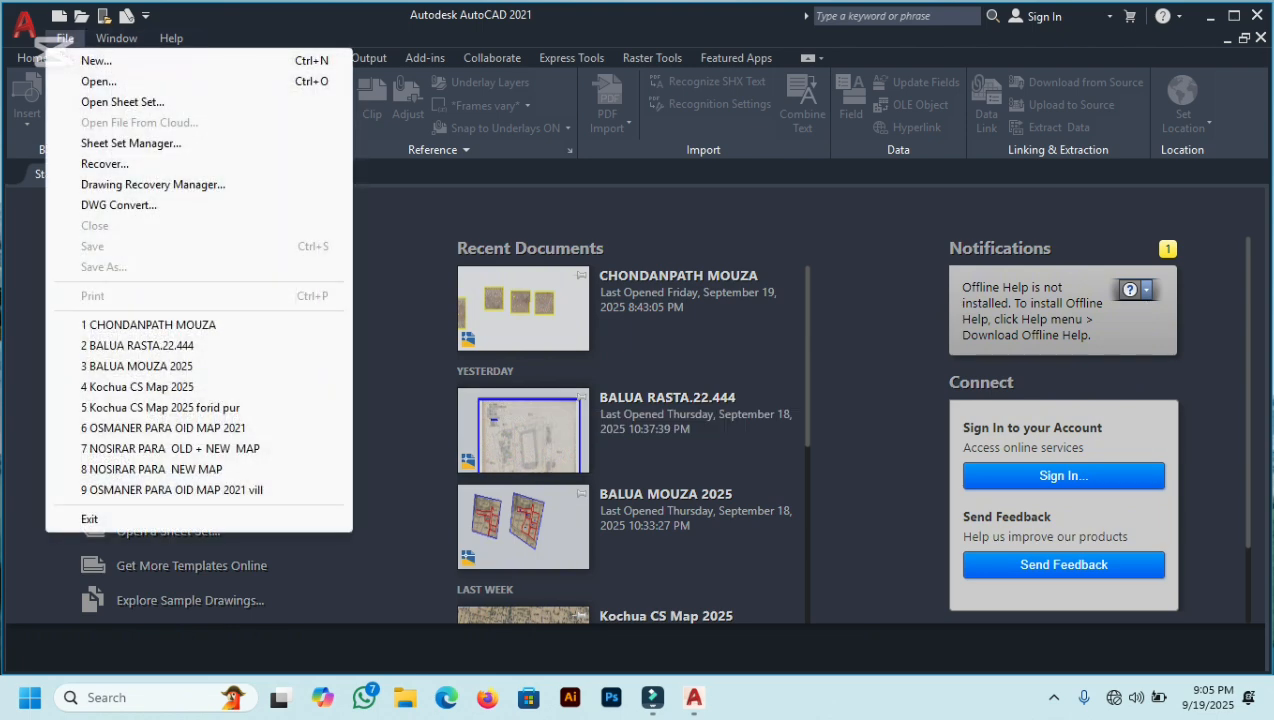
{"action": "key", "text": "ctrl+o"}
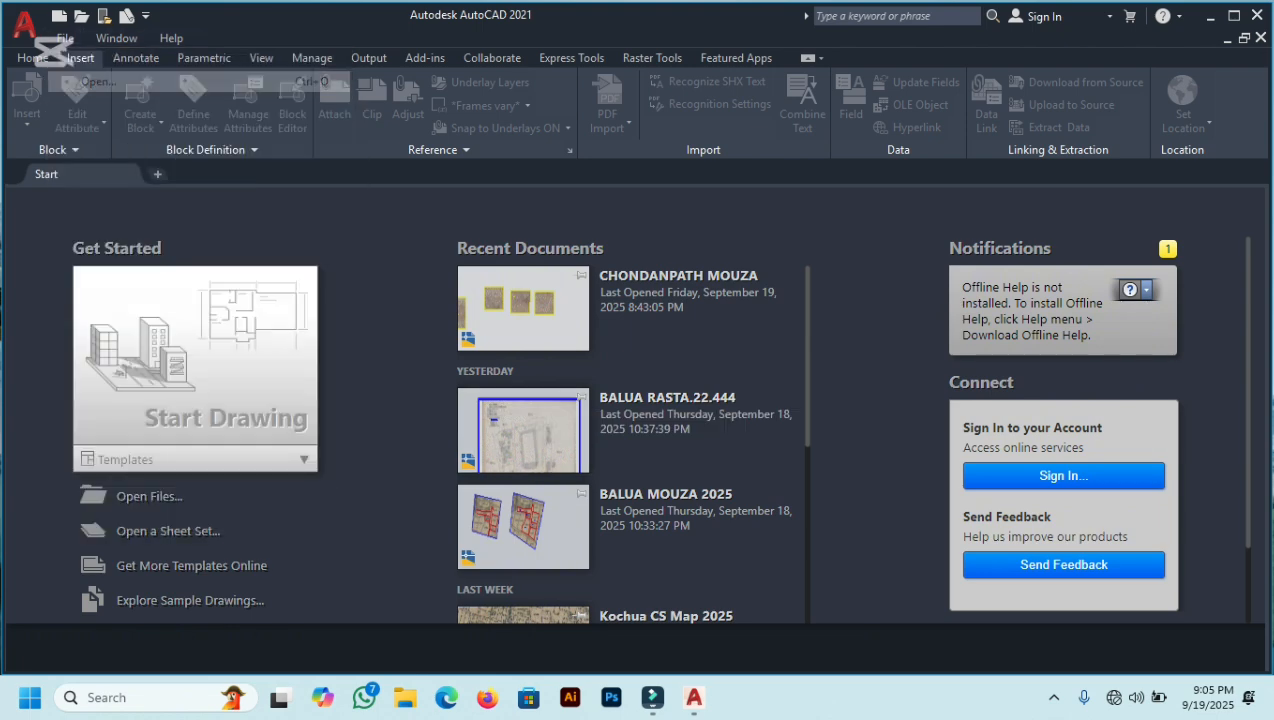
{"action": "scroll", "coordinate": [570, 423], "scroll_direction": "down", "scroll_amount": 5}
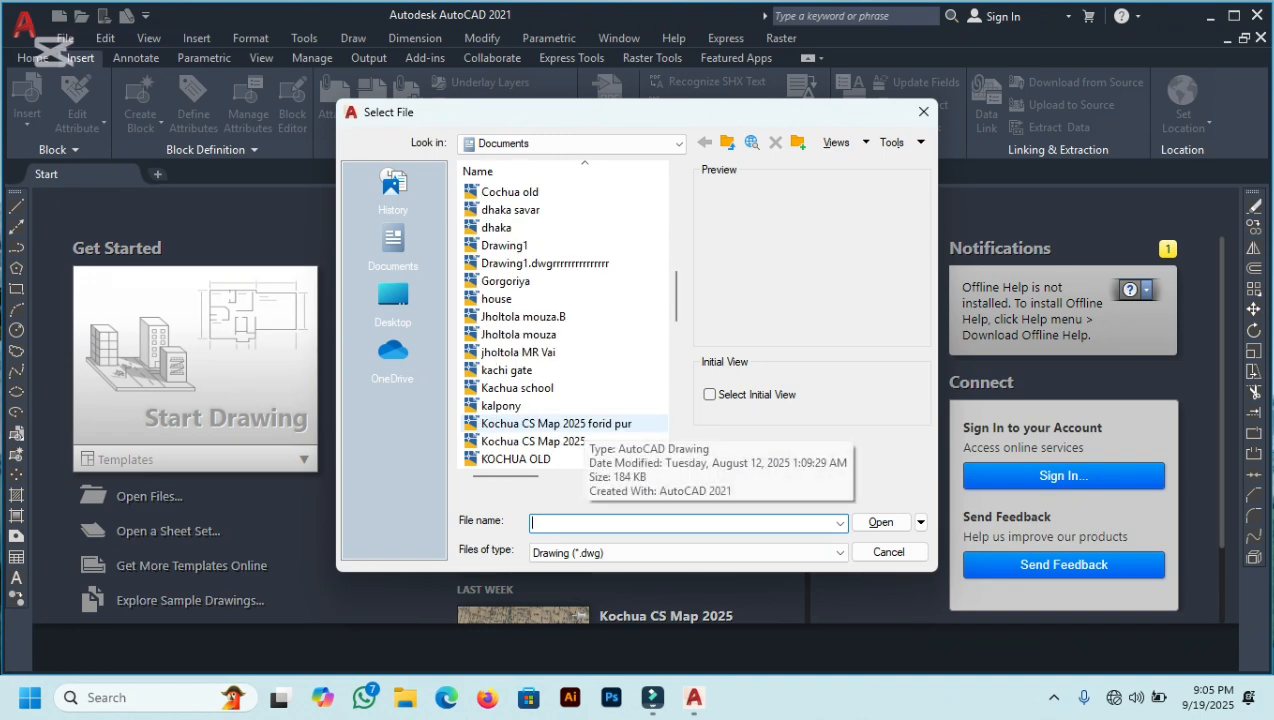
{"action": "scroll", "coordinate": [570, 423], "scroll_direction": "down", "scroll_amount": 5}
{"action": "scroll", "coordinate": [540, 441], "scroll_direction": "up", "scroll_amount": 5}
{"action": "left_click", "coordinate": [533, 441]}
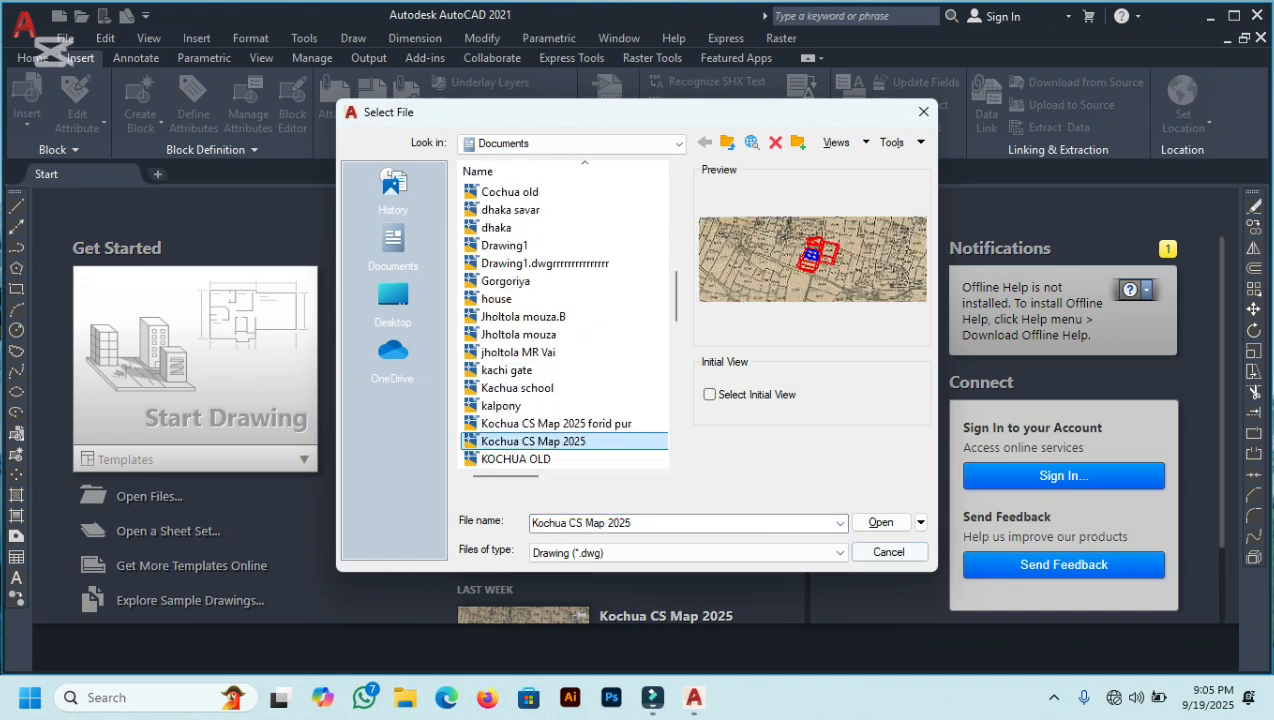
{"action": "key", "text": "Return"}
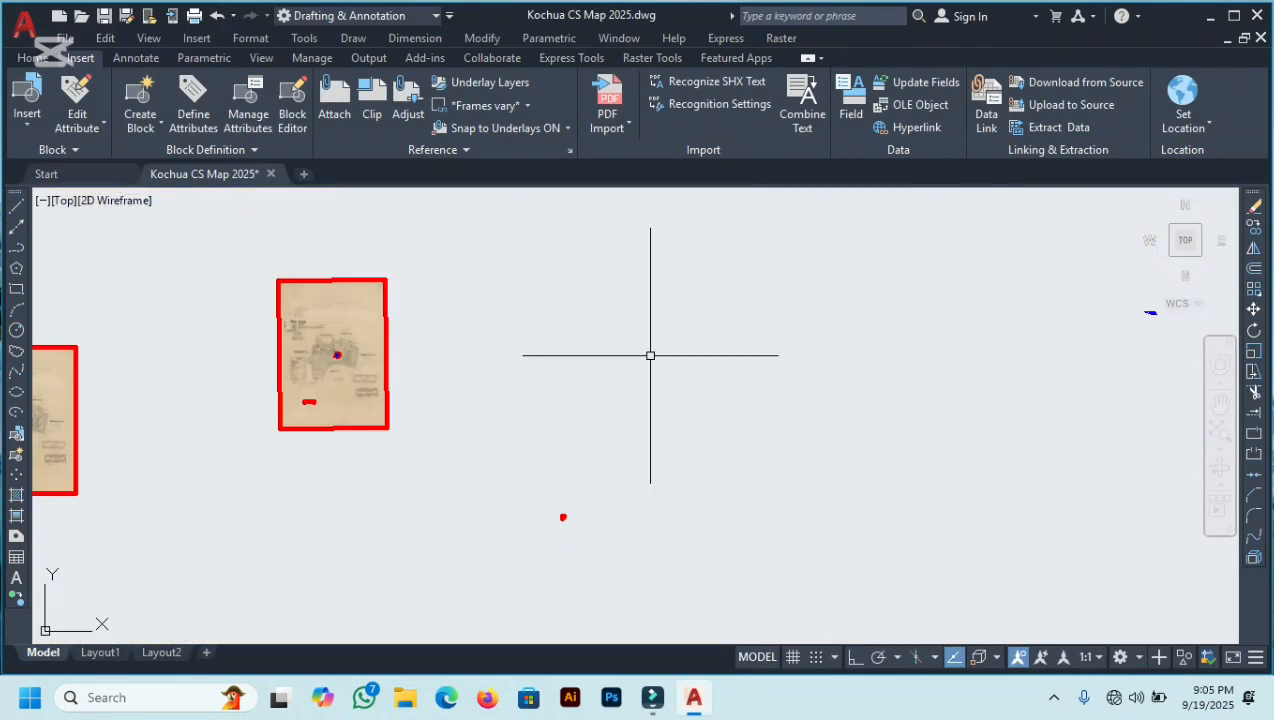
Attach the raster image 17-GULSHAN ABASHIK ALAKA-38_result_result (1) at scale 792, placing it in the empty area east of the existing map sheet
{"action": "scroll", "coordinate": [640, 270], "scroll_direction": "up", "scroll_amount": 2}
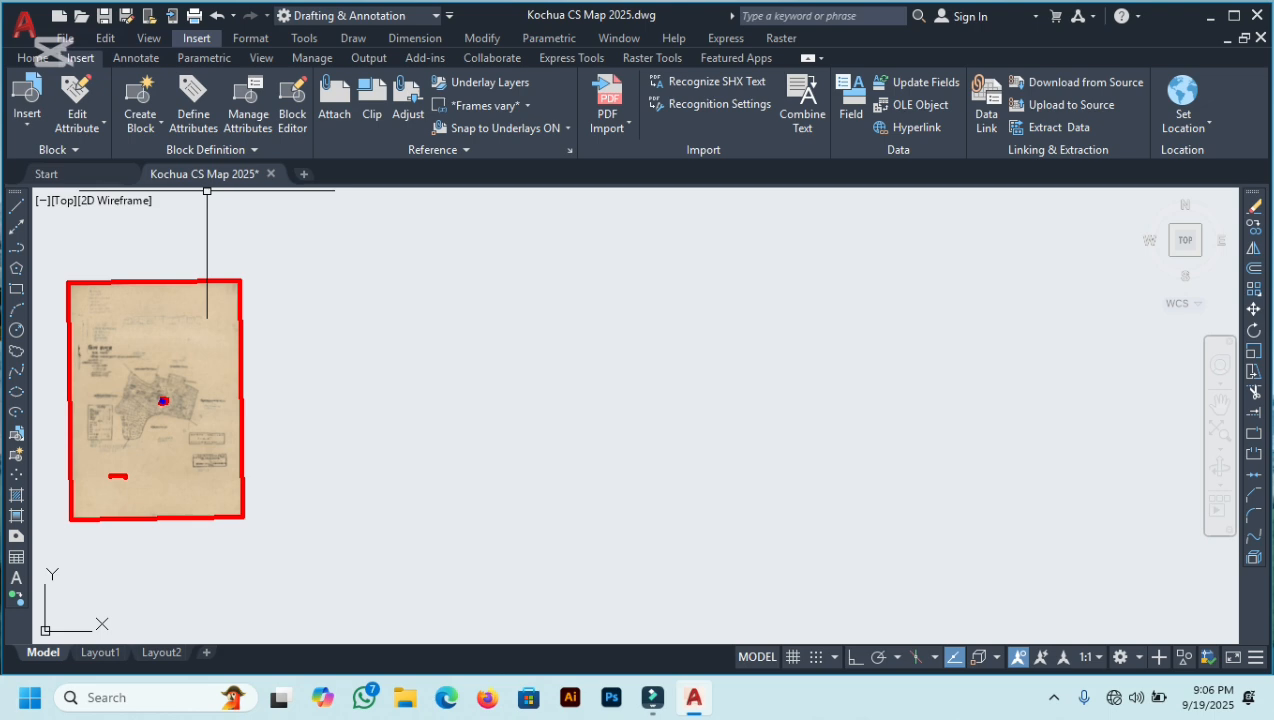
{"action": "left_click", "coordinate": [196, 38]}
{"action": "left_click", "coordinate": [268, 143]}
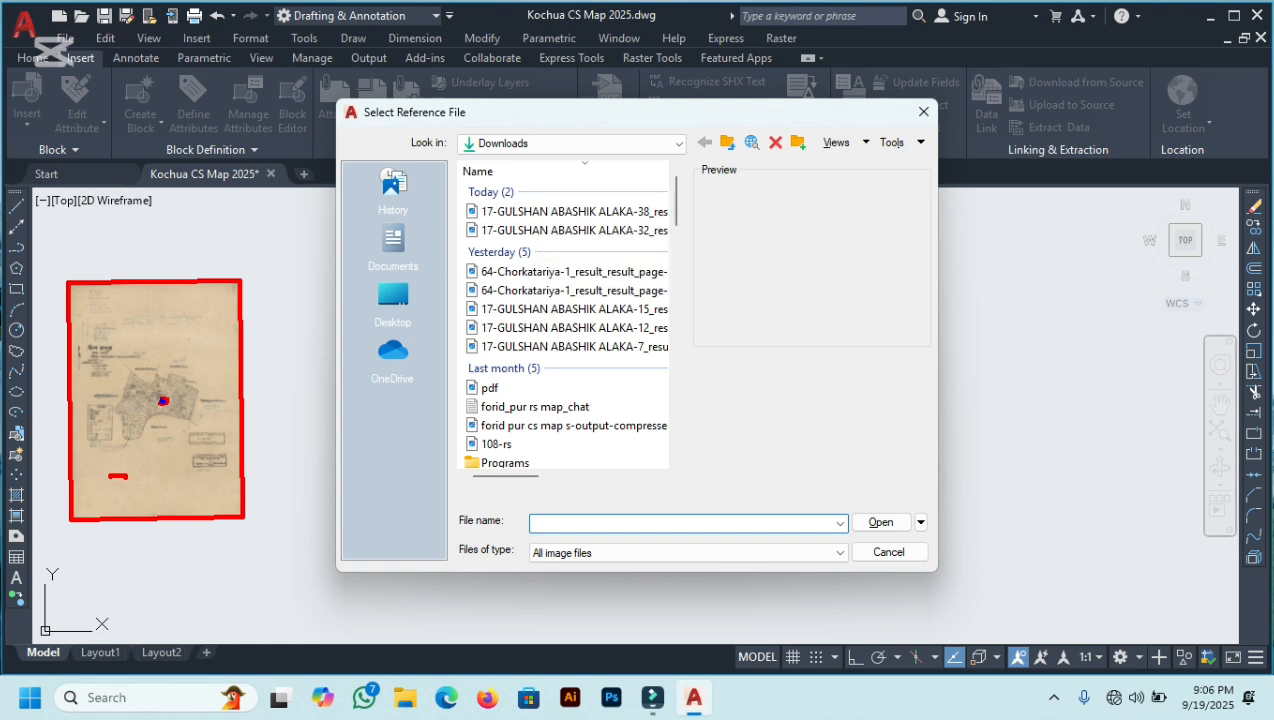
{"action": "left_click", "coordinate": [541, 212]}
{"action": "left_click", "coordinate": [880, 522]}
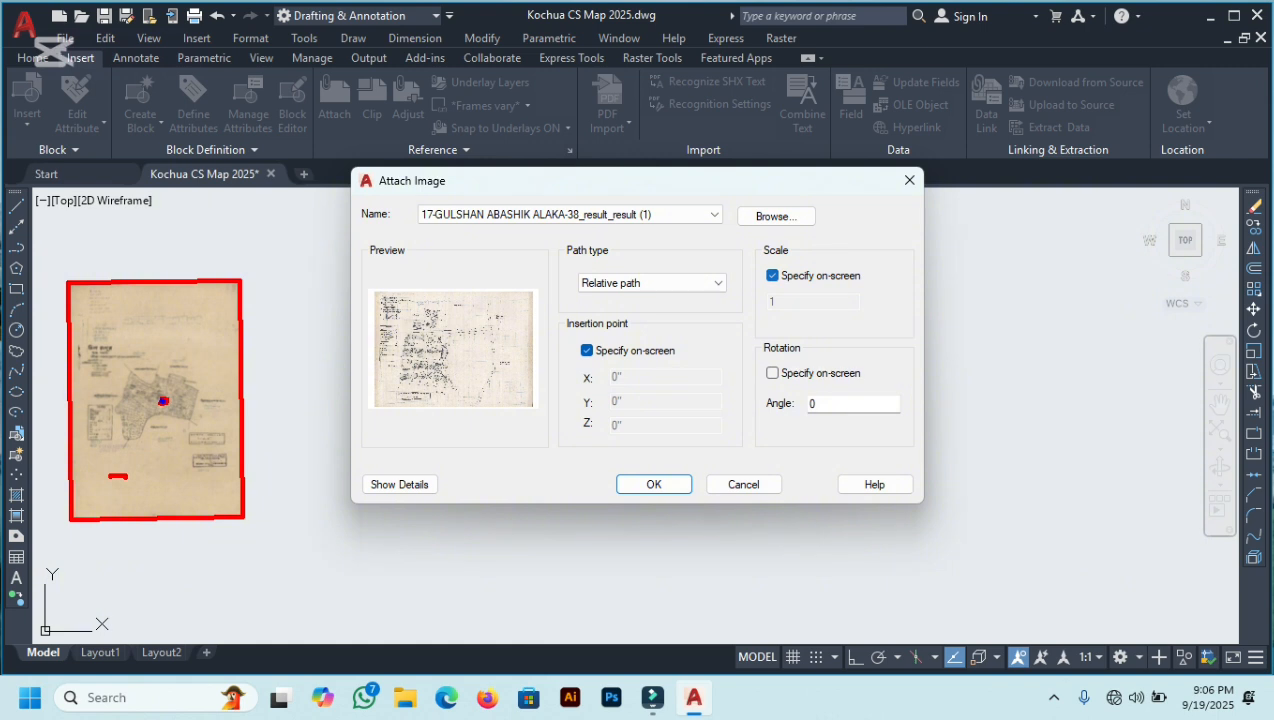
{"action": "left_click", "coordinate": [772, 275]}
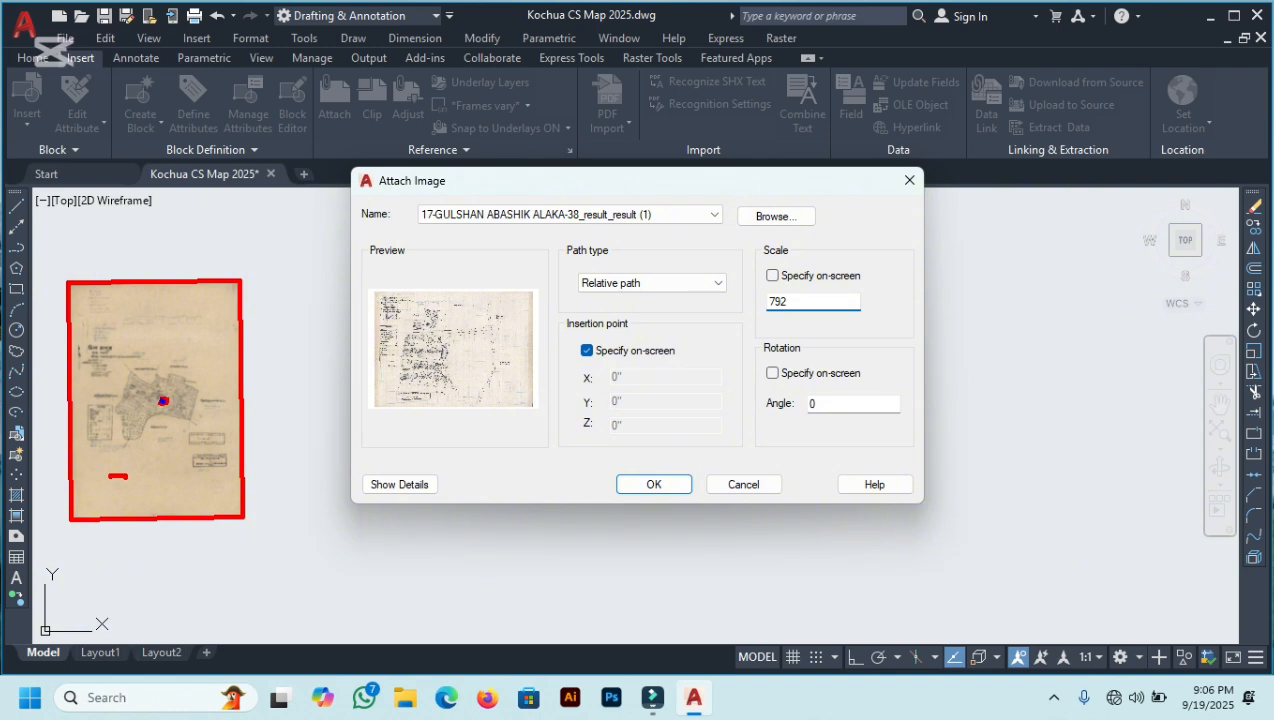
{"action": "left_click", "coordinate": [653, 484]}
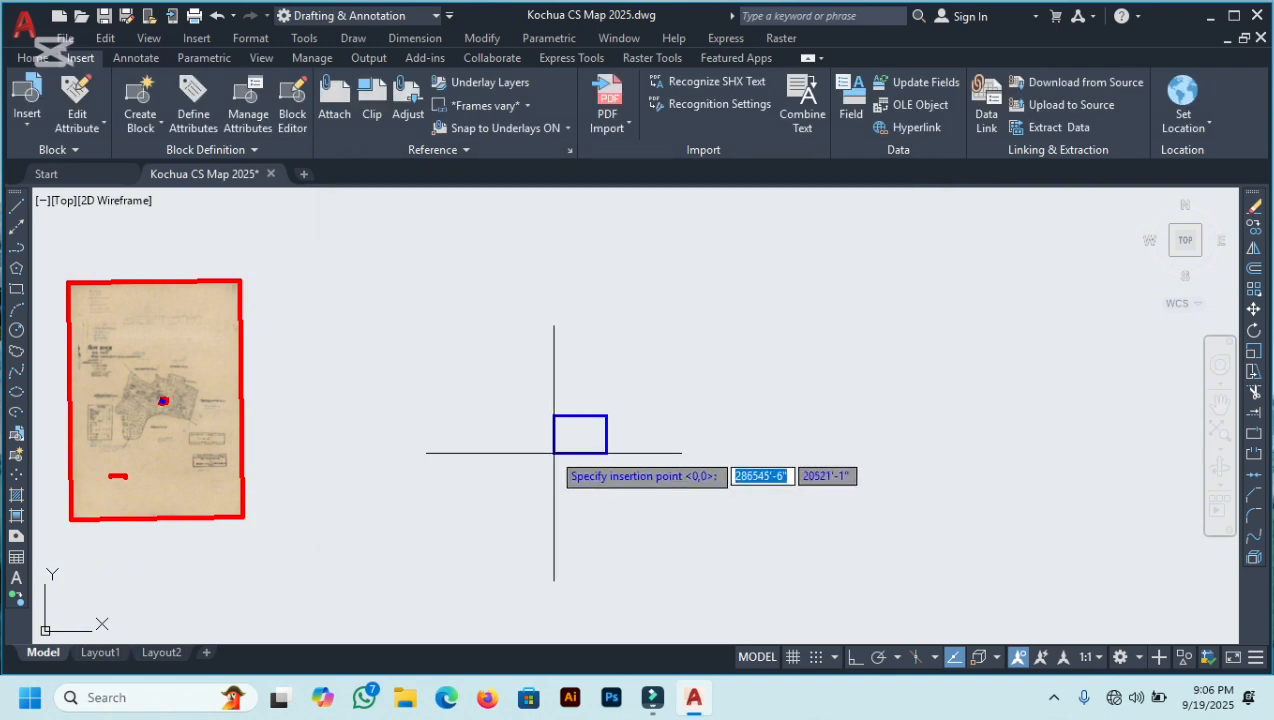
{"action": "left_click", "coordinate": [568, 364]}
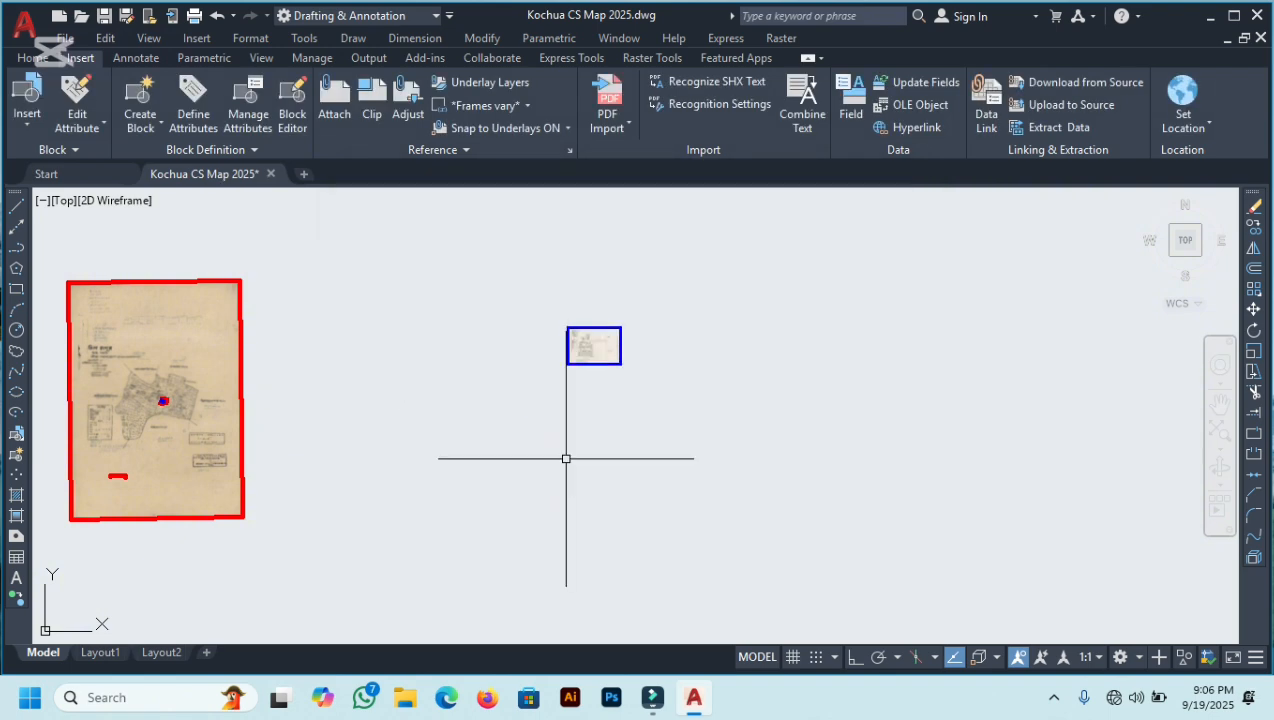
Add an aligned dimension across the full top edge of the attached map's scale bar, with the dimension line just above it
{"action": "scroll", "coordinate": [592, 338], "scroll_direction": "up", "scroll_amount": 10}
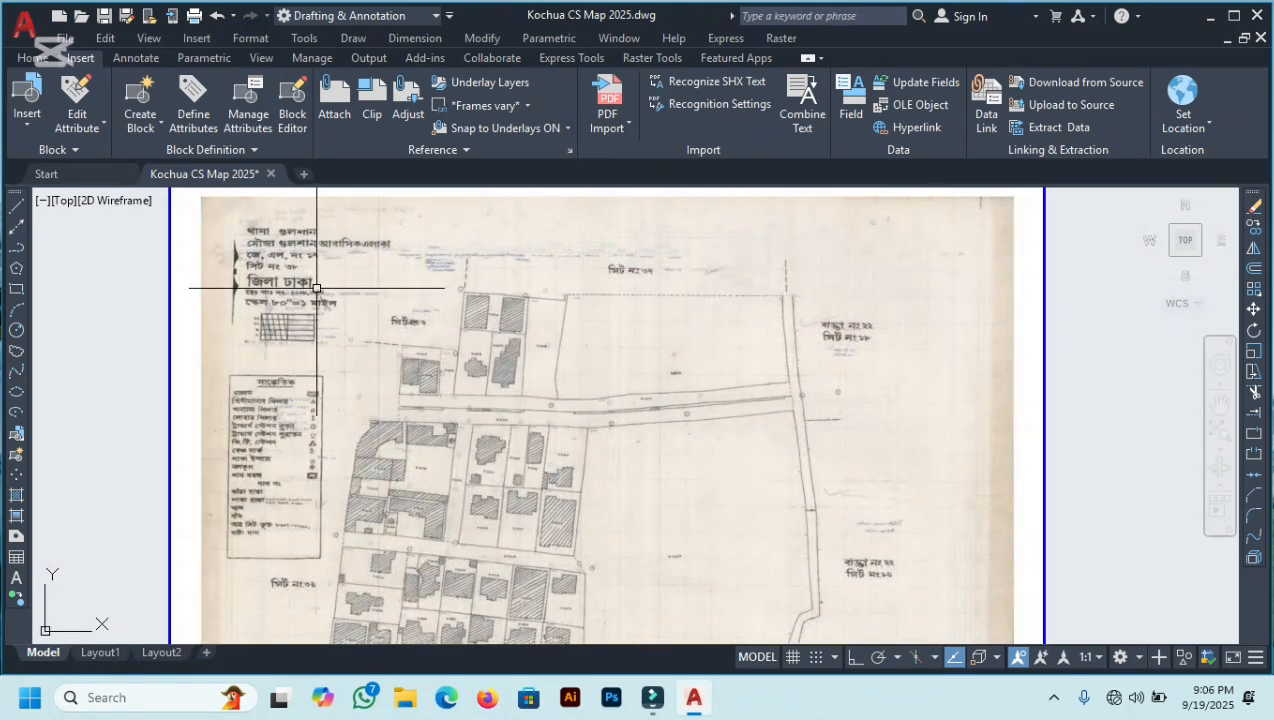
{"action": "scroll", "coordinate": [316, 288], "scroll_direction": "up", "scroll_amount": 5}
{"action": "scroll", "coordinate": [380, 330], "scroll_direction": "down", "scroll_amount": 2}
{"action": "scroll", "coordinate": [522, 411], "scroll_direction": "up", "scroll_amount": 3}
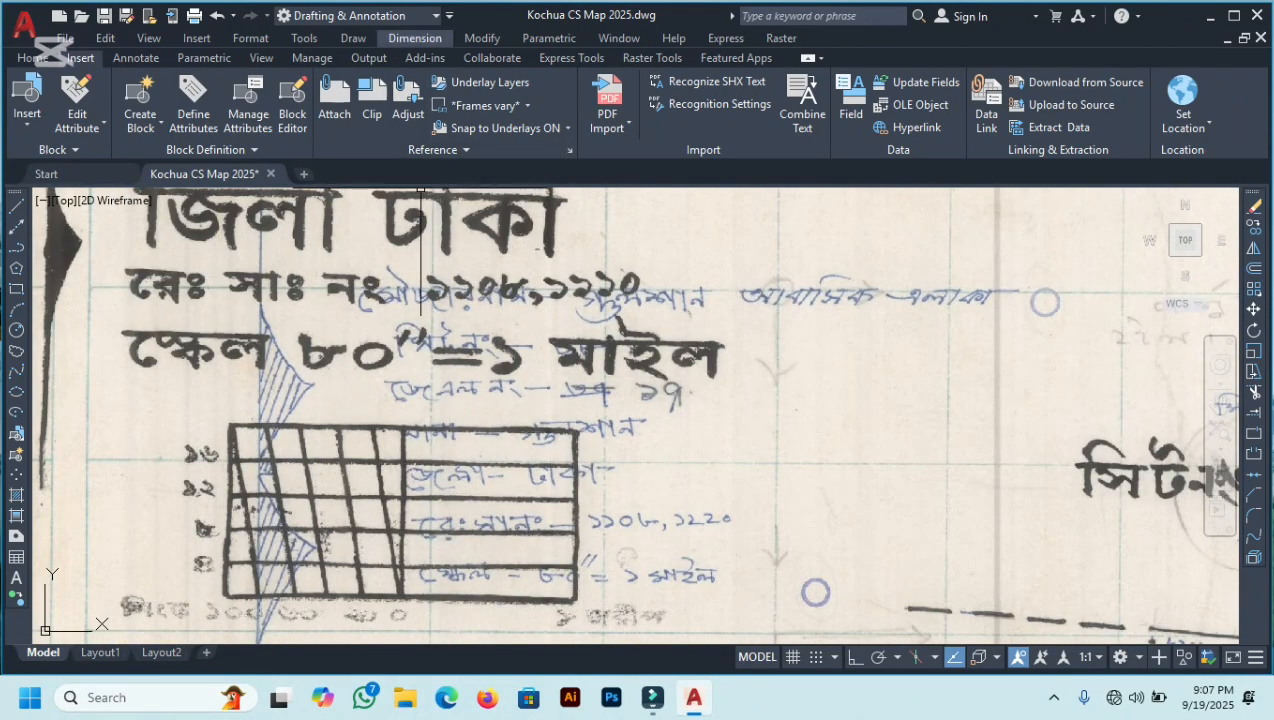
{"action": "left_click", "coordinate": [415, 38]}
{"action": "left_click", "coordinate": [428, 89]}
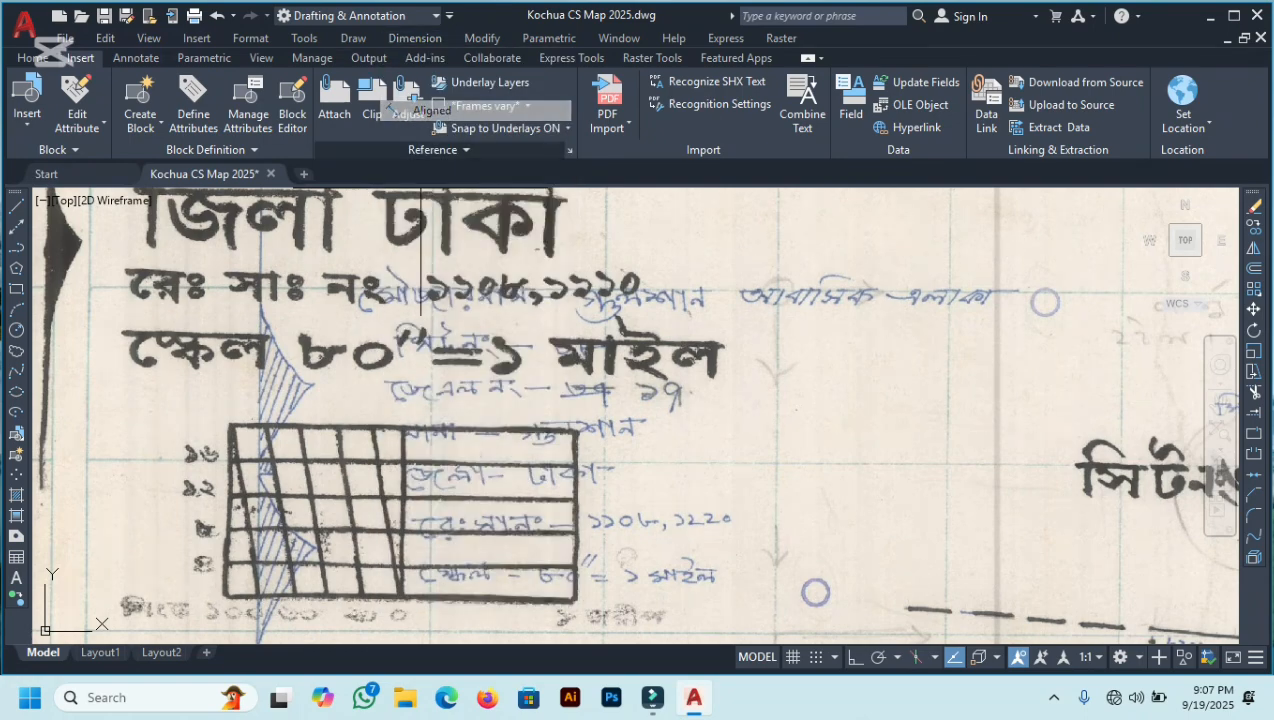
{"action": "scroll", "coordinate": [265, 400], "scroll_direction": "up", "scroll_amount": 5}
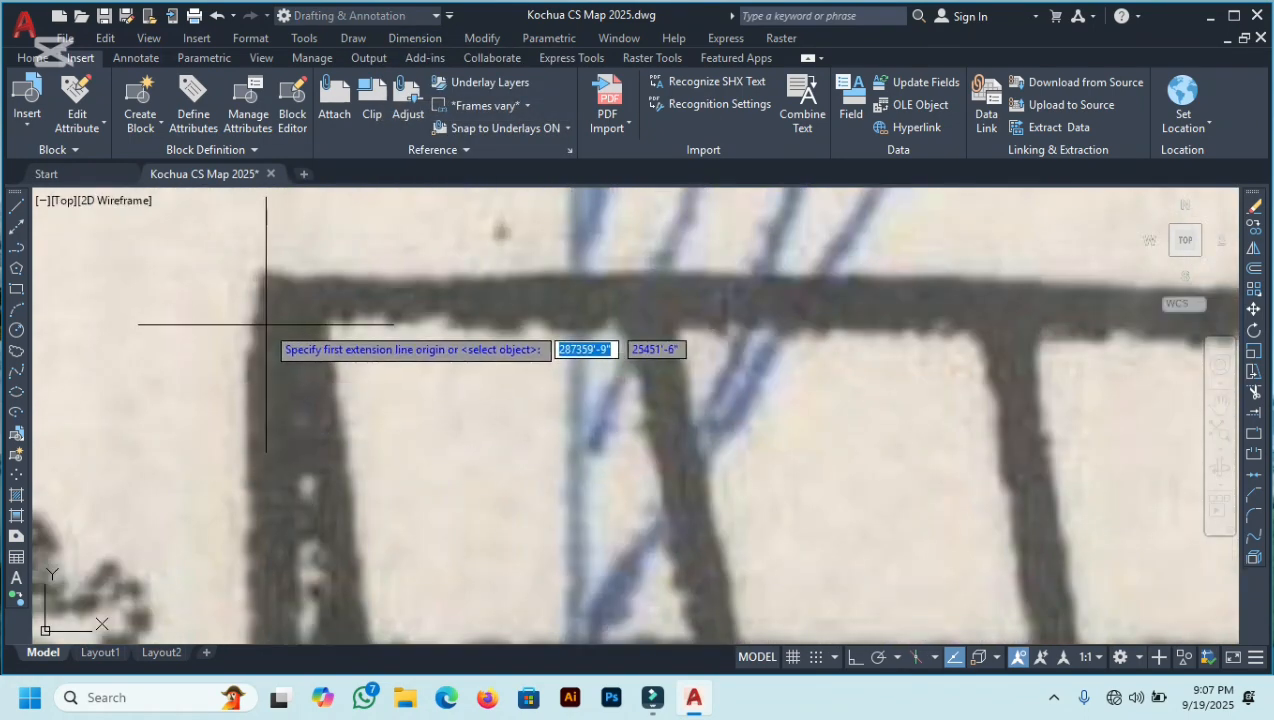
{"action": "left_click", "coordinate": [279, 296]}
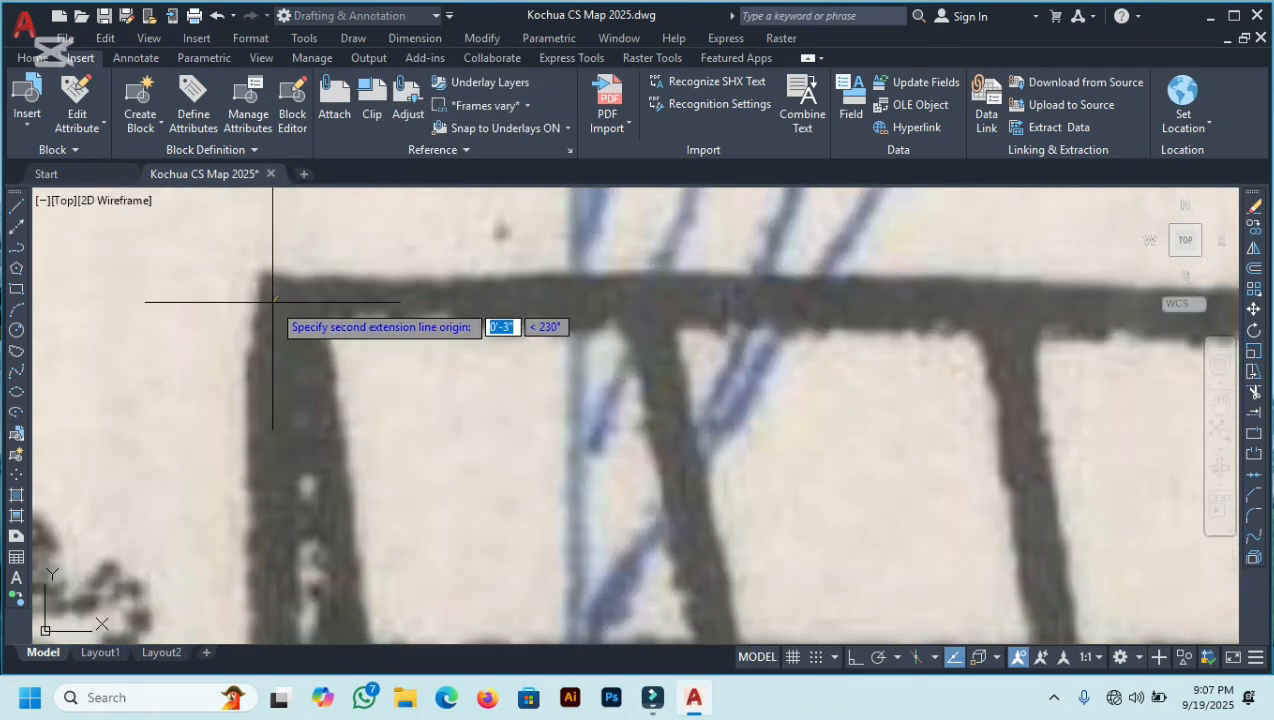
{"action": "scroll", "coordinate": [265, 310], "scroll_direction": "down", "scroll_amount": 5}
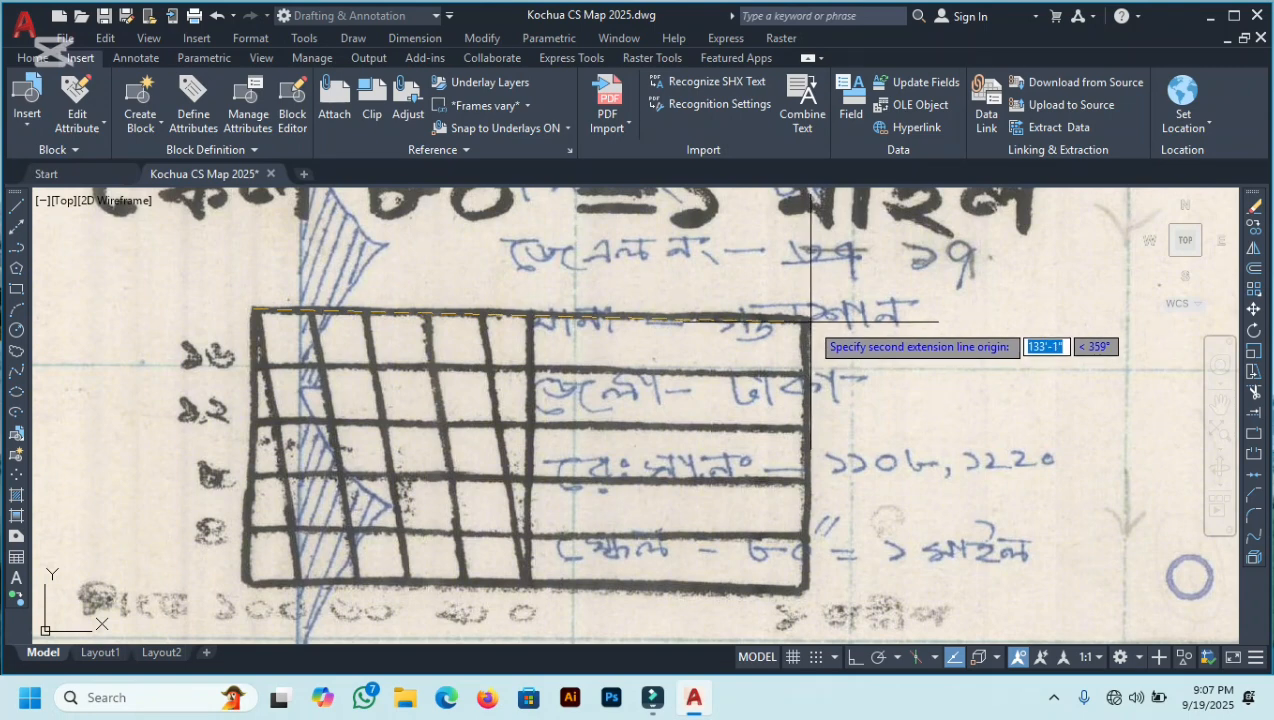
{"action": "scroll", "coordinate": [810, 322], "scroll_direction": "up", "scroll_amount": 5}
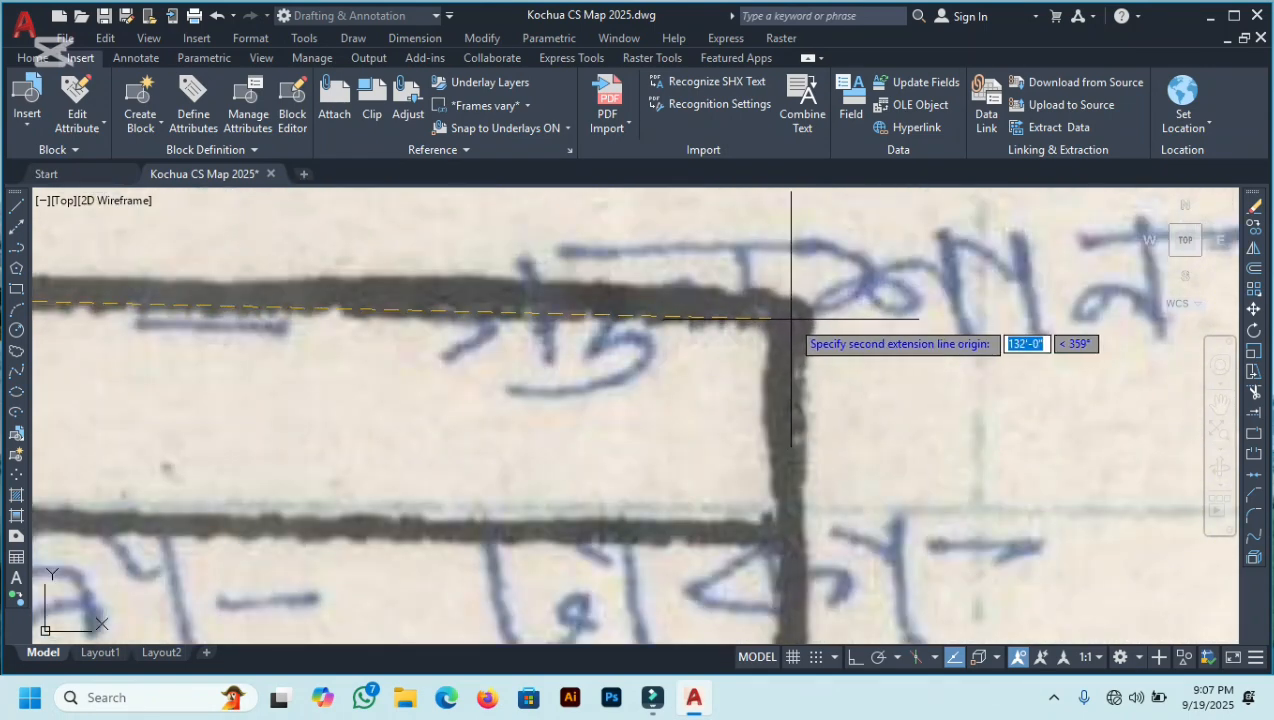
{"action": "left_click", "coordinate": [792, 320]}
{"action": "scroll", "coordinate": [792, 320], "scroll_direction": "down", "scroll_amount": 4}
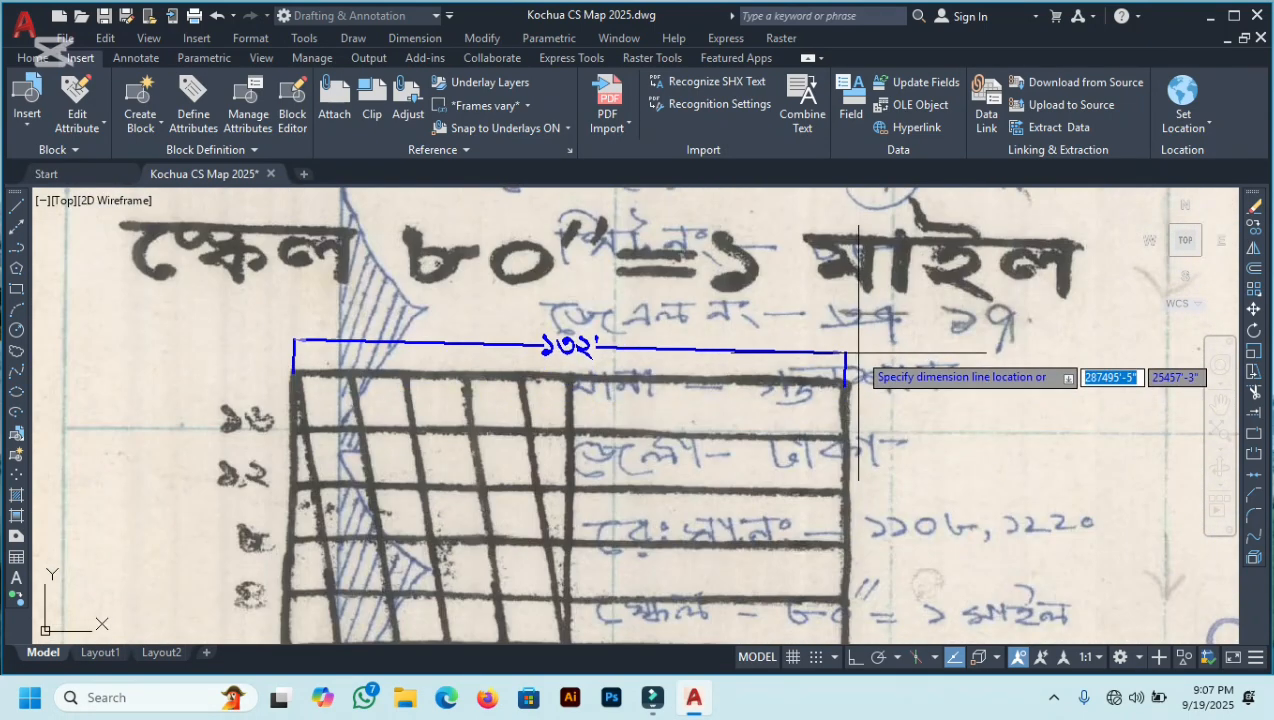
{"action": "left_click", "coordinate": [587, 340]}
{"action": "scroll", "coordinate": [560, 348], "scroll_direction": "up", "scroll_amount": 5}
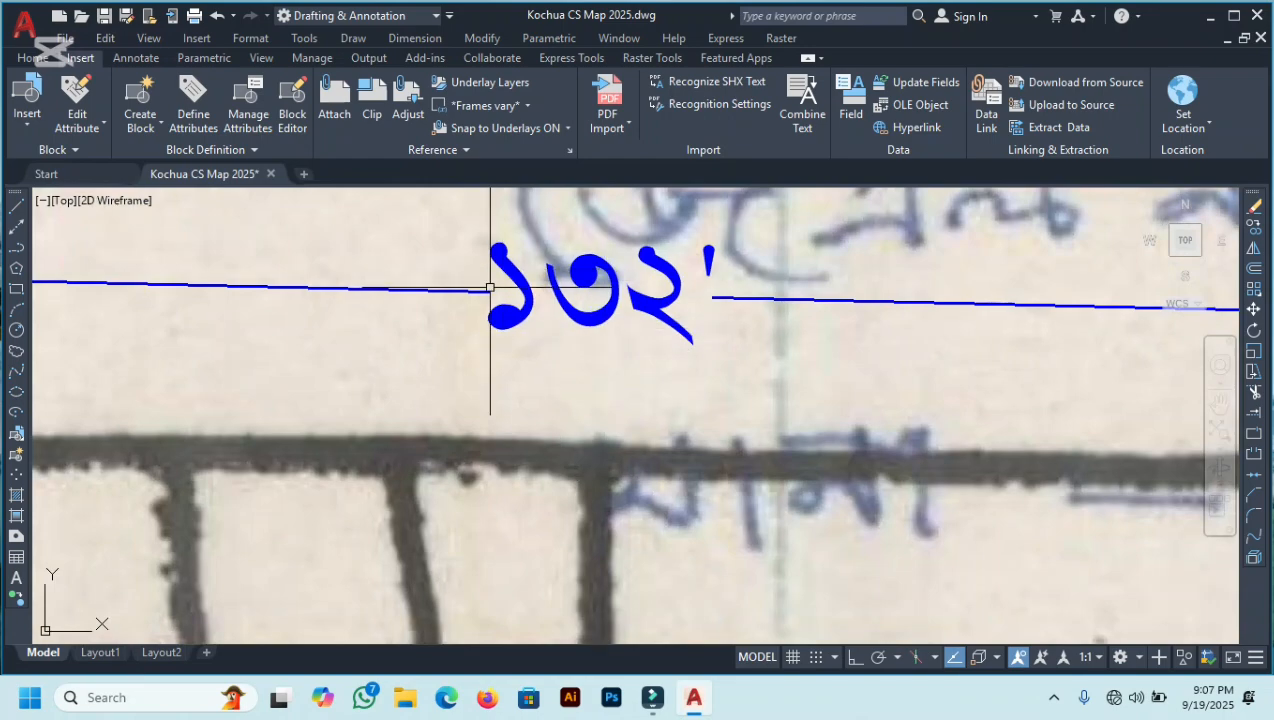
Start a polyline at the upper-left corner of the westernmost plot just south of the map's middle road
{"action": "scroll", "coordinate": [420, 310], "scroll_direction": "down", "scroll_amount": 8}
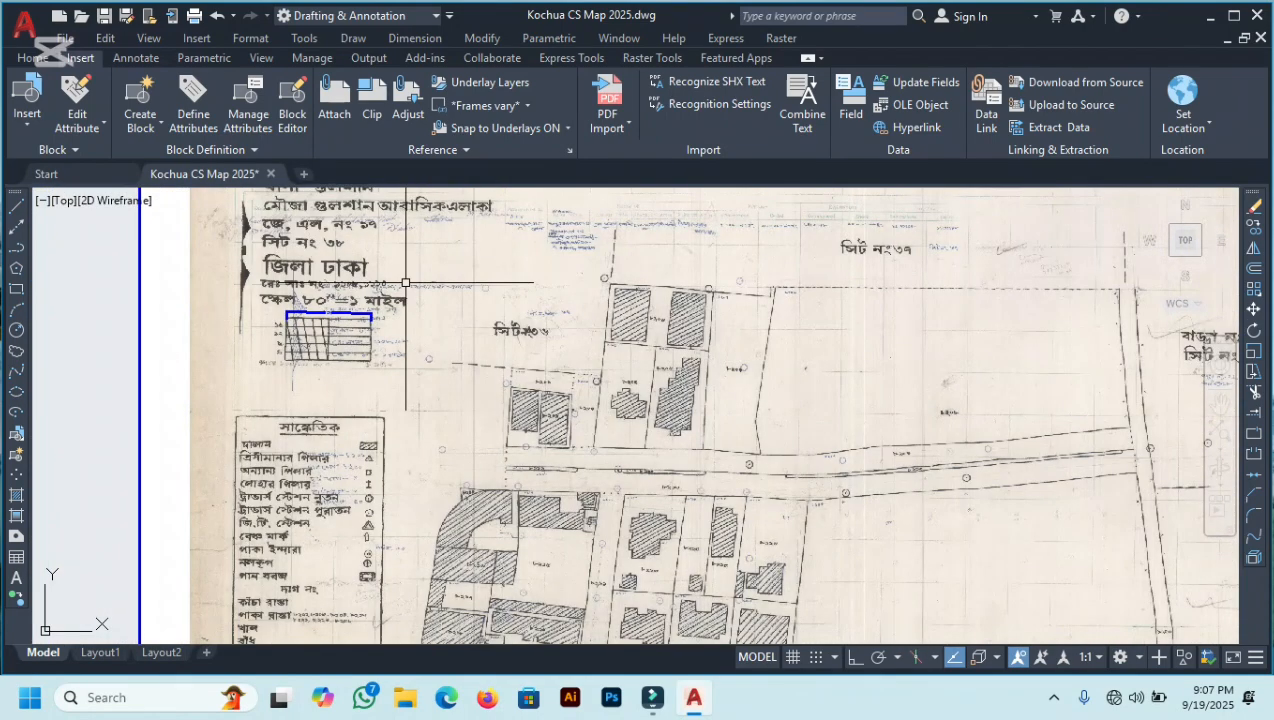
{"action": "scroll", "coordinate": [461, 483], "scroll_direction": "up", "scroll_amount": 5}
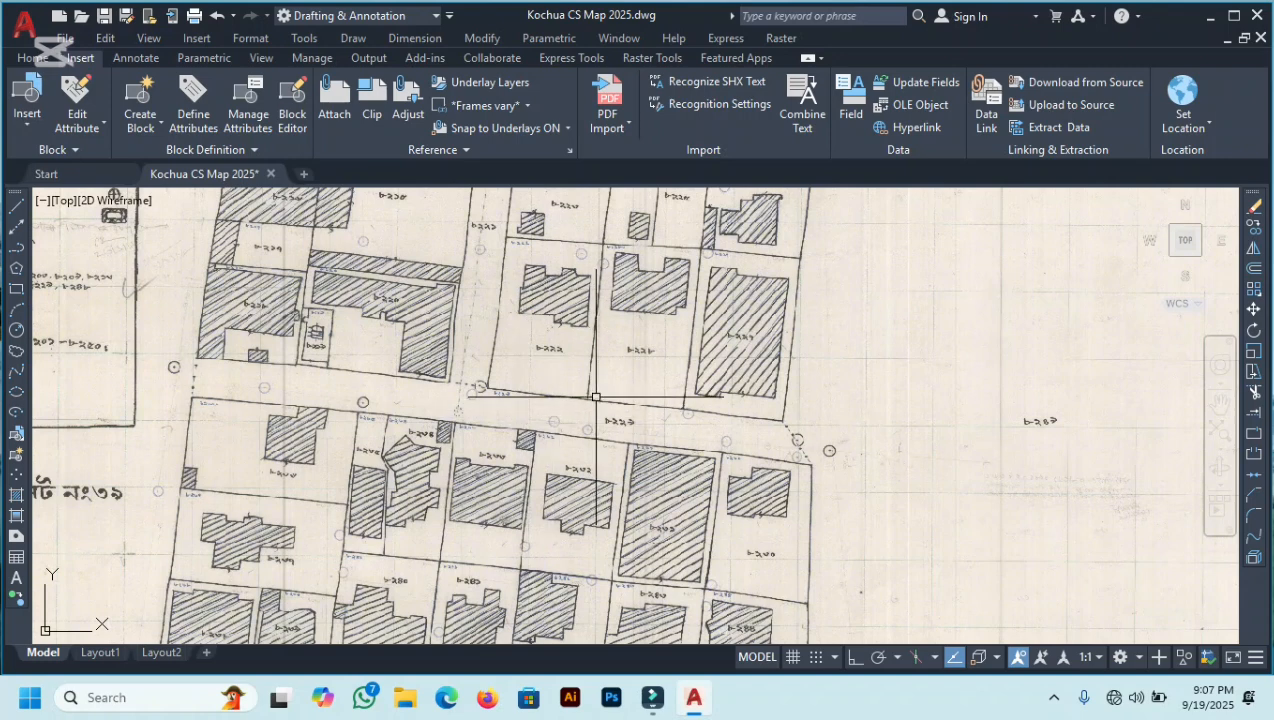
{"action": "scroll", "coordinate": [596, 410], "scroll_direction": "down", "scroll_amount": 2}
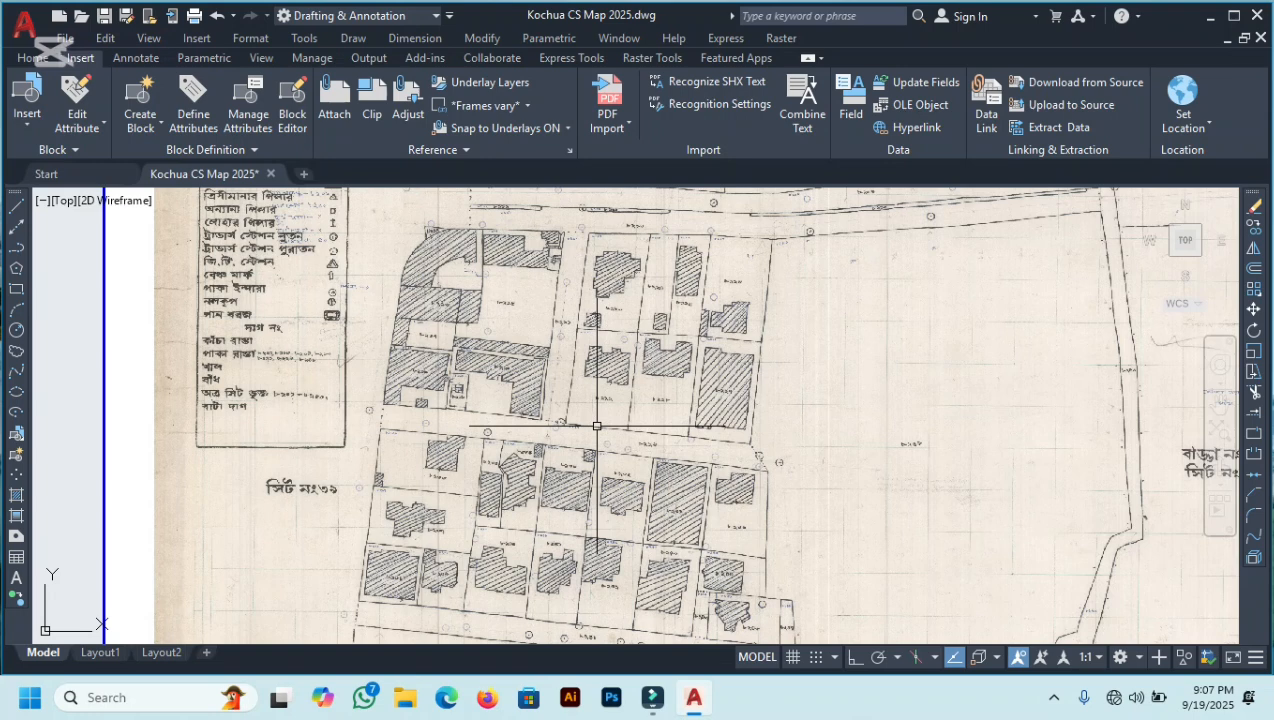
{"action": "type", "text": "l"}
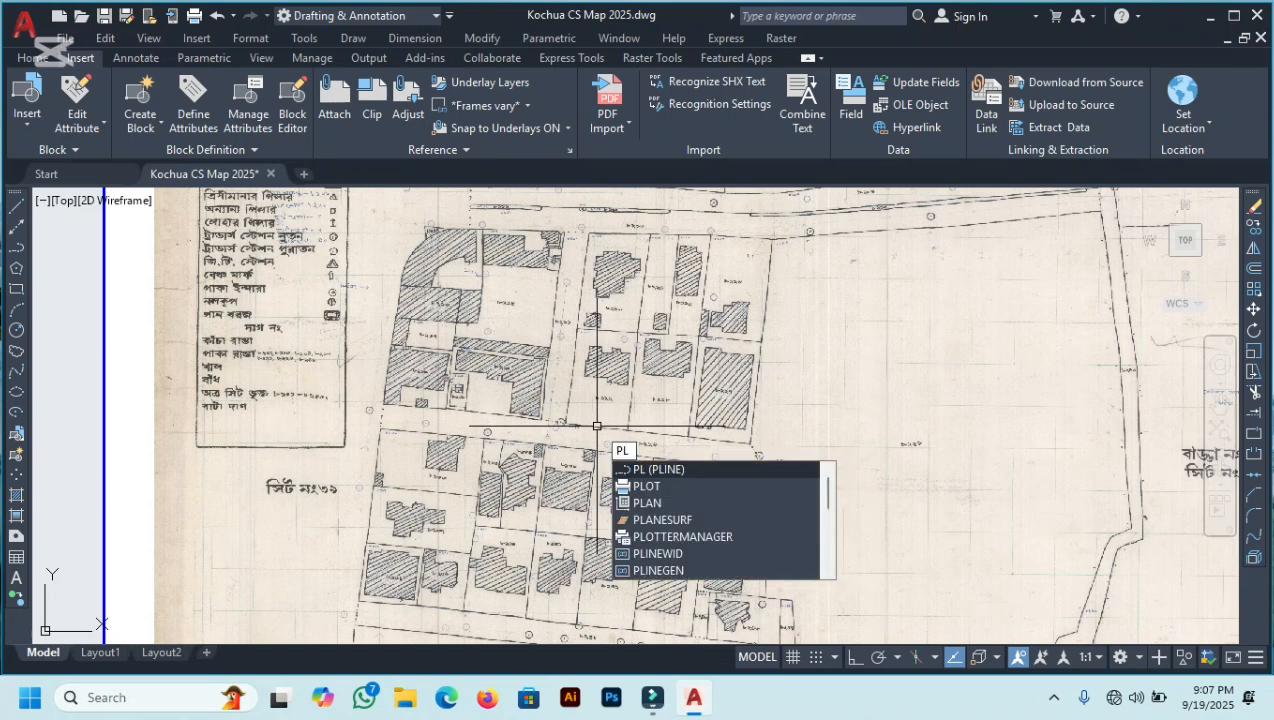
{"action": "key", "text": "Return"}
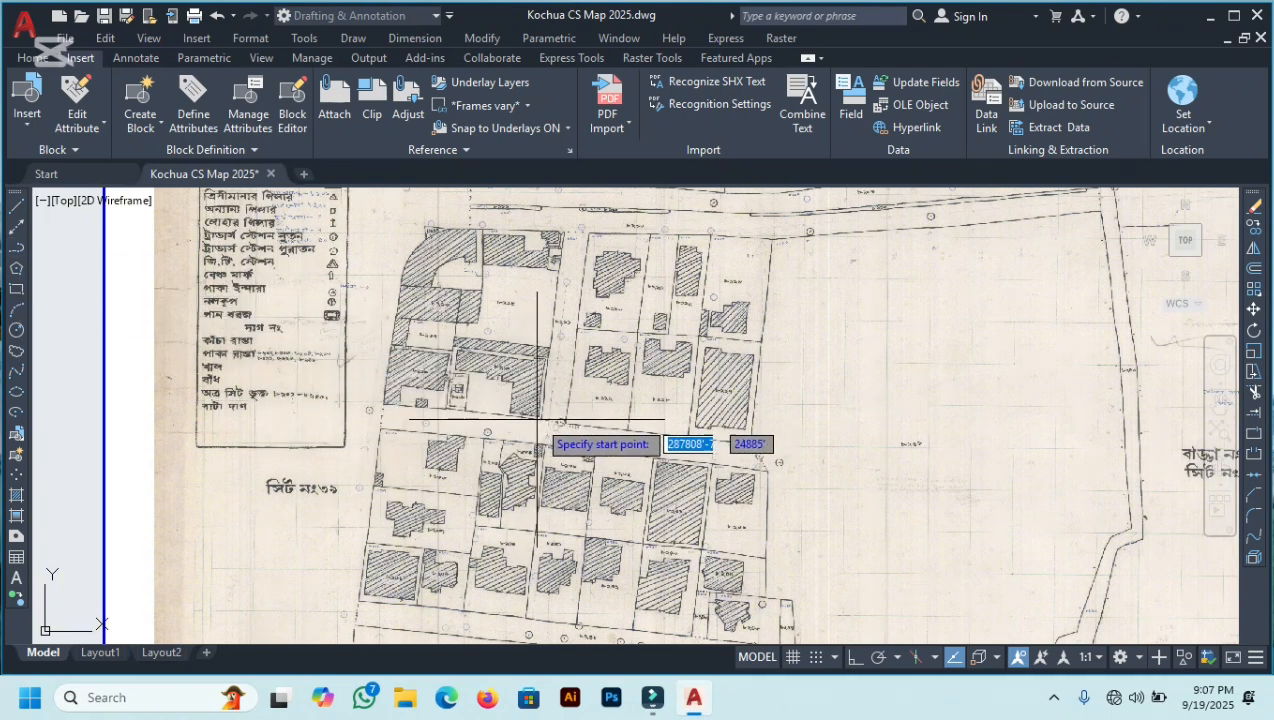
{"action": "scroll", "coordinate": [570, 332], "scroll_direction": "up", "scroll_amount": 5}
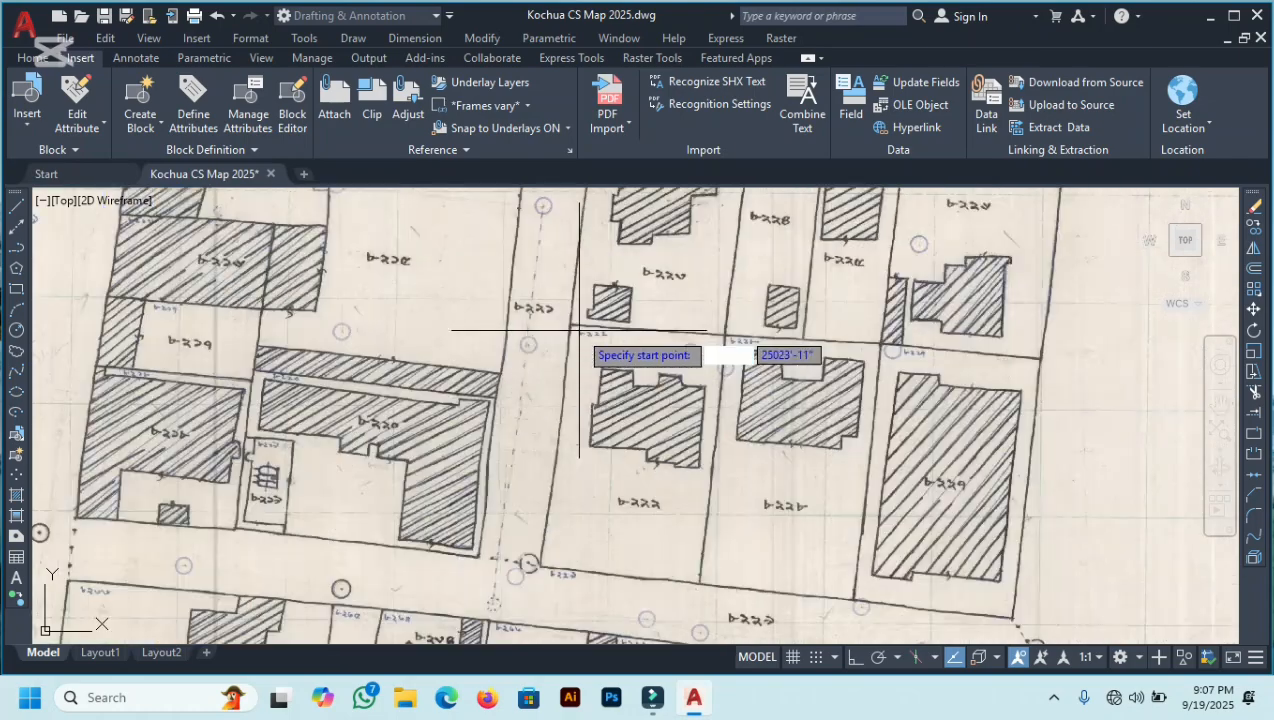
{"action": "scroll", "coordinate": [513, 300], "scroll_direction": "down", "scroll_amount": 6}
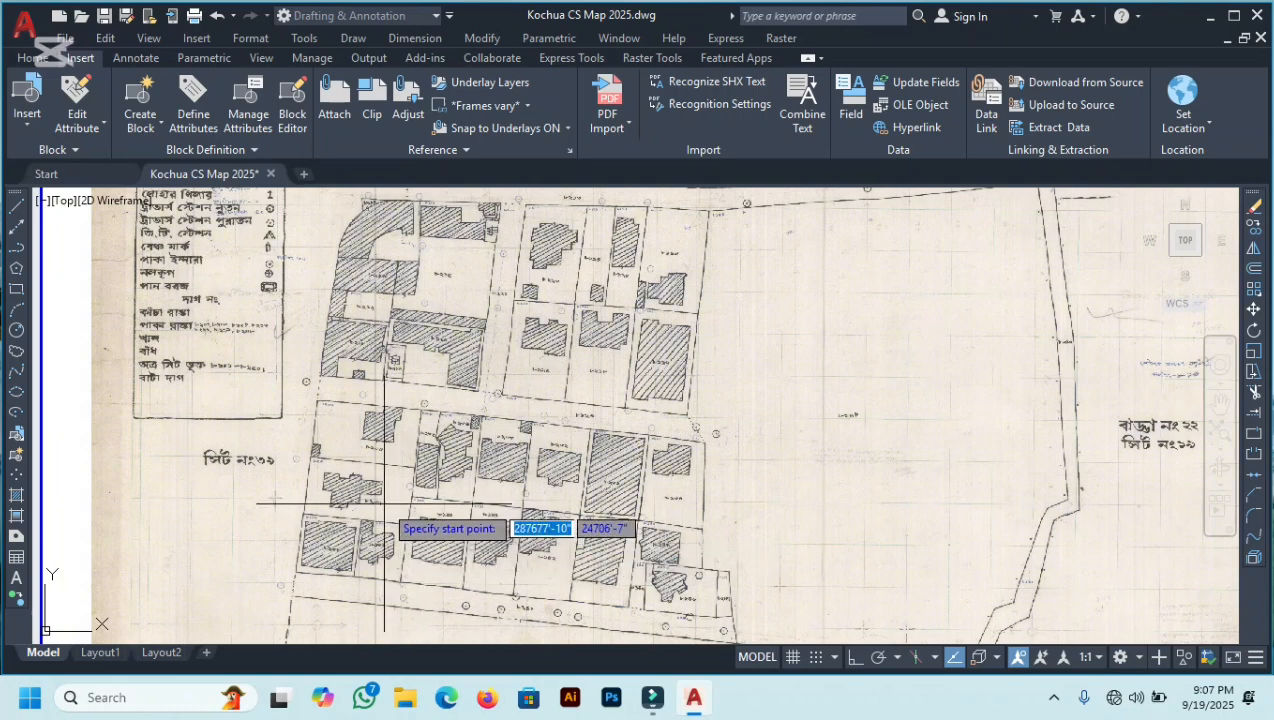
{"action": "scroll", "coordinate": [330, 440], "scroll_direction": "up", "scroll_amount": 5}
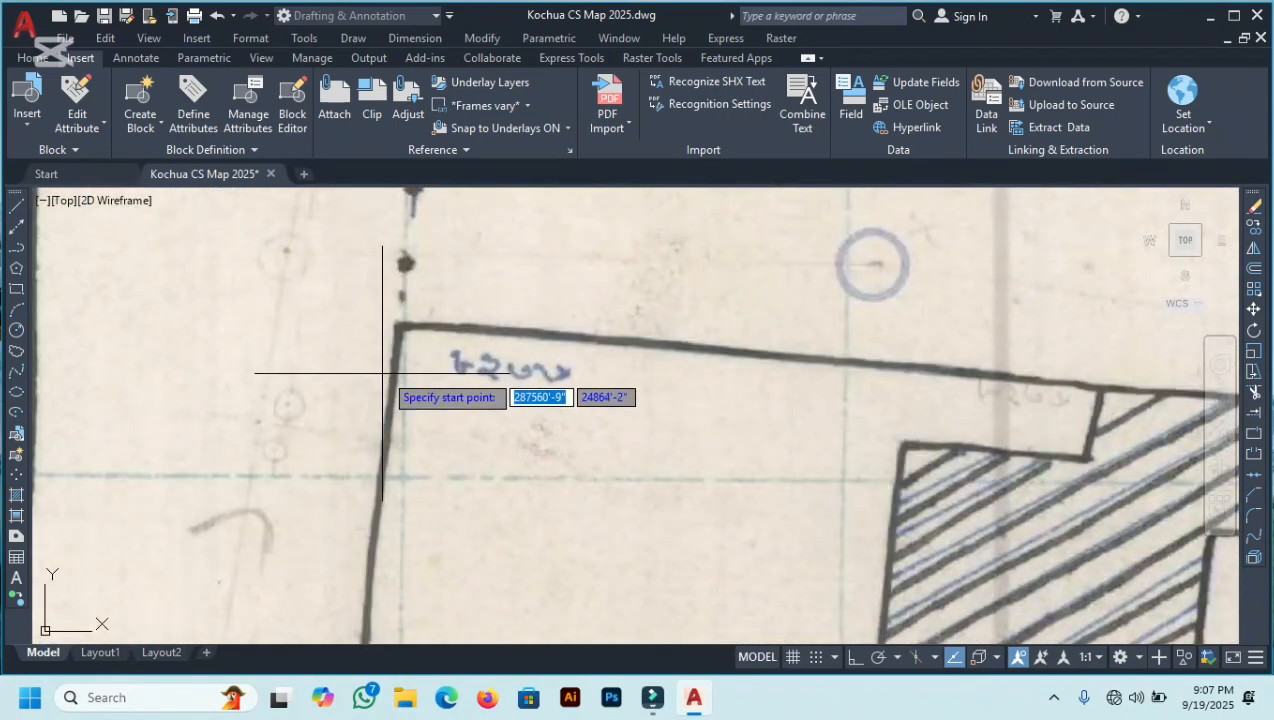
{"action": "scroll", "coordinate": [410, 353], "scroll_direction": "up", "scroll_amount": 6}
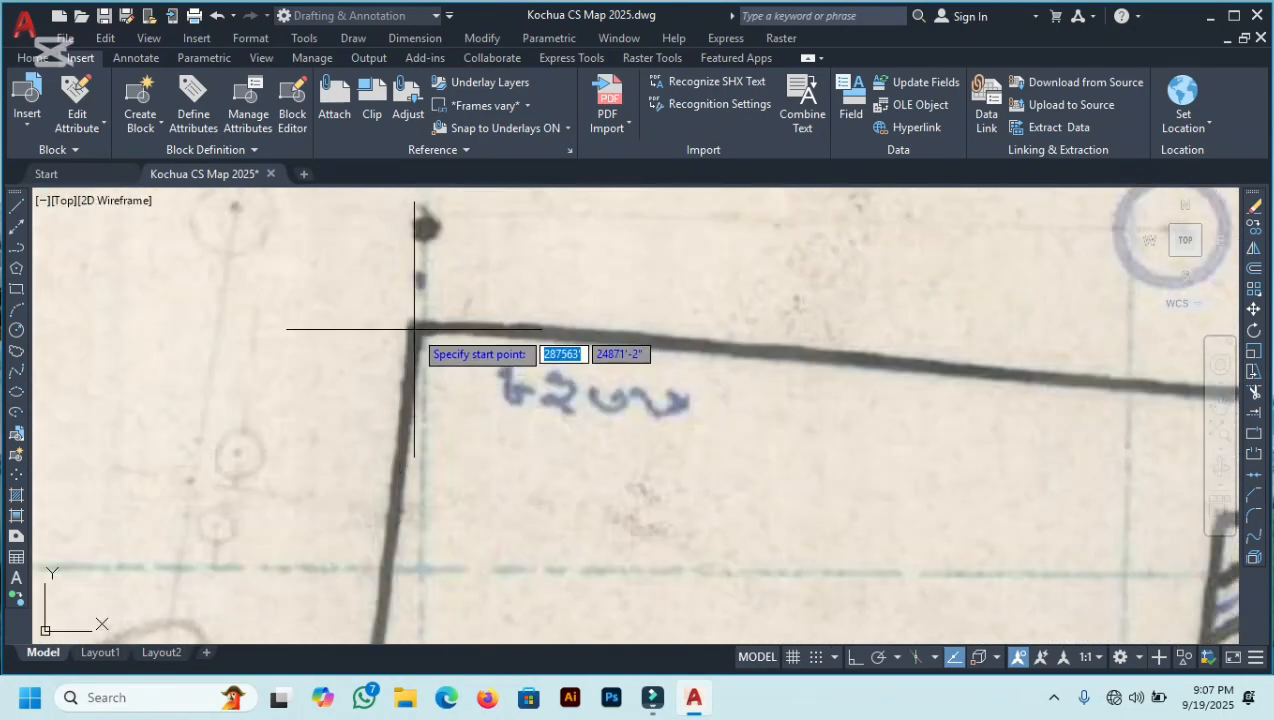
{"action": "left_click", "coordinate": [418, 321]}
Continue the polyline east along the plot's north boundary to the west corner where the hatched building meets it
{"action": "scroll", "coordinate": [418, 321], "scroll_direction": "down", "scroll_amount": 8}
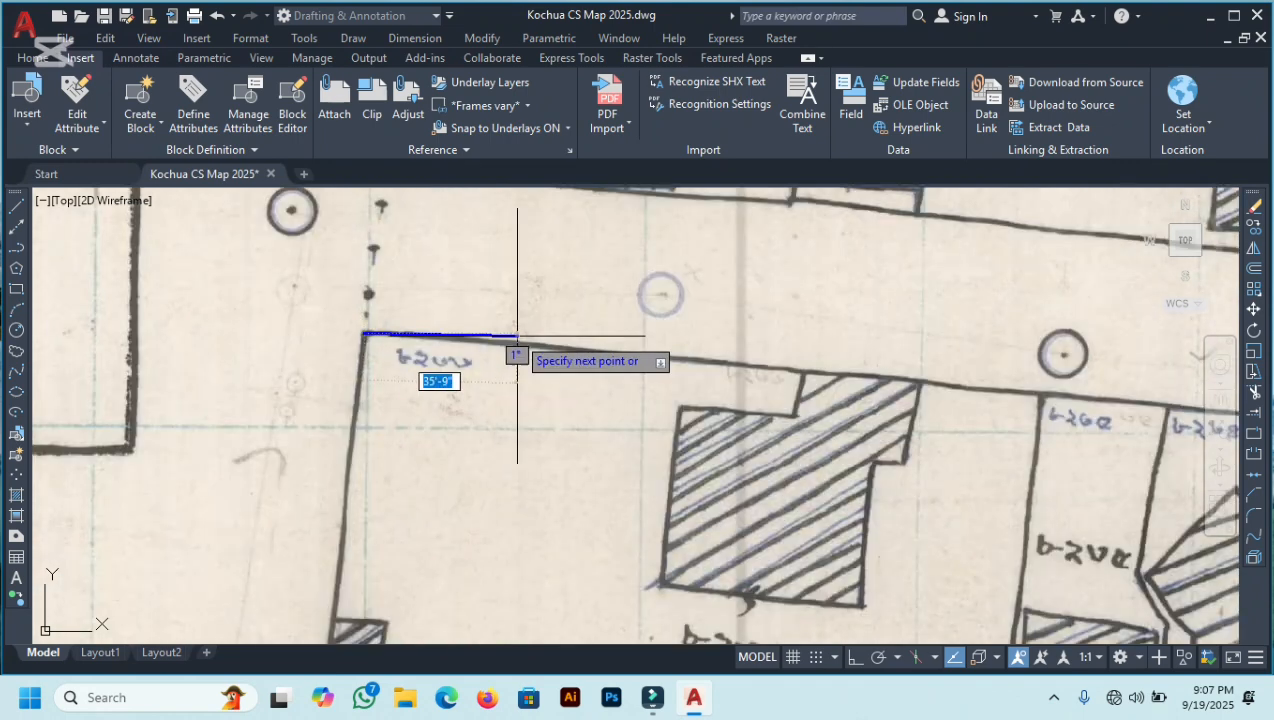
{"action": "scroll", "coordinate": [584, 347], "scroll_direction": "up", "scroll_amount": 4}
{"action": "scroll", "coordinate": [606, 350], "scroll_direction": "down", "scroll_amount": 4}
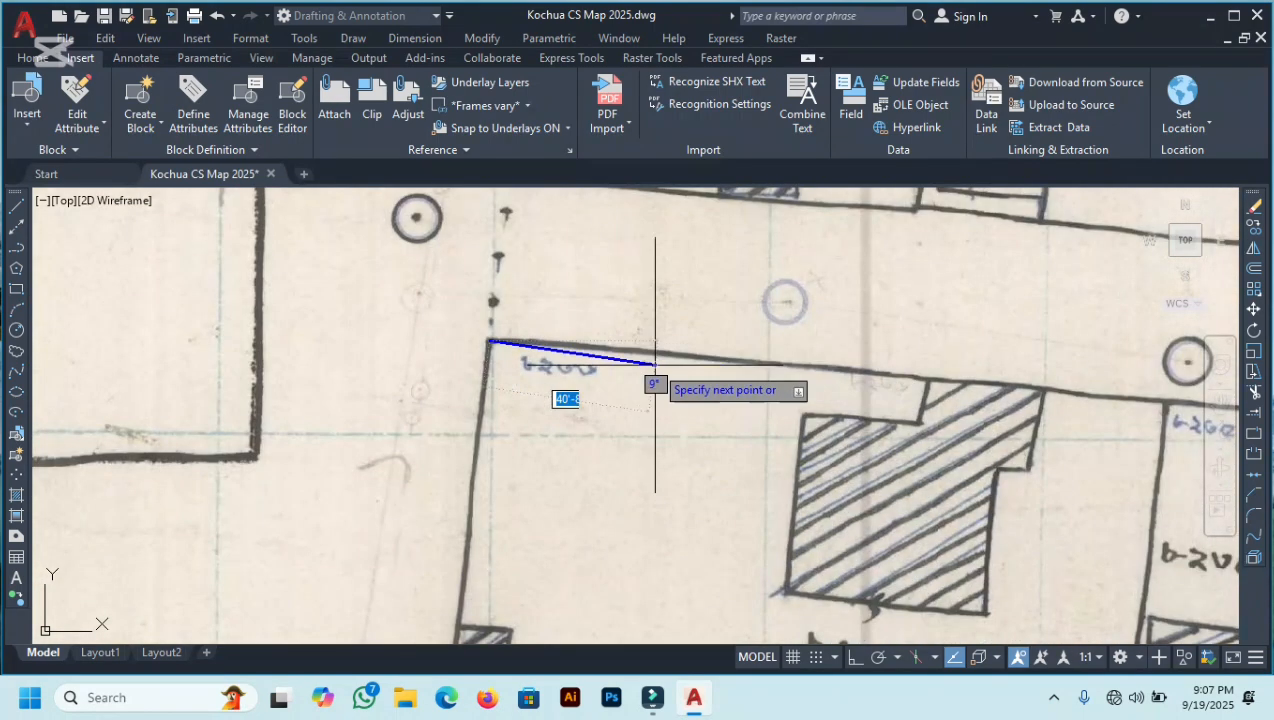
{"action": "scroll", "coordinate": [592, 347], "scroll_direction": "up", "scroll_amount": 5}
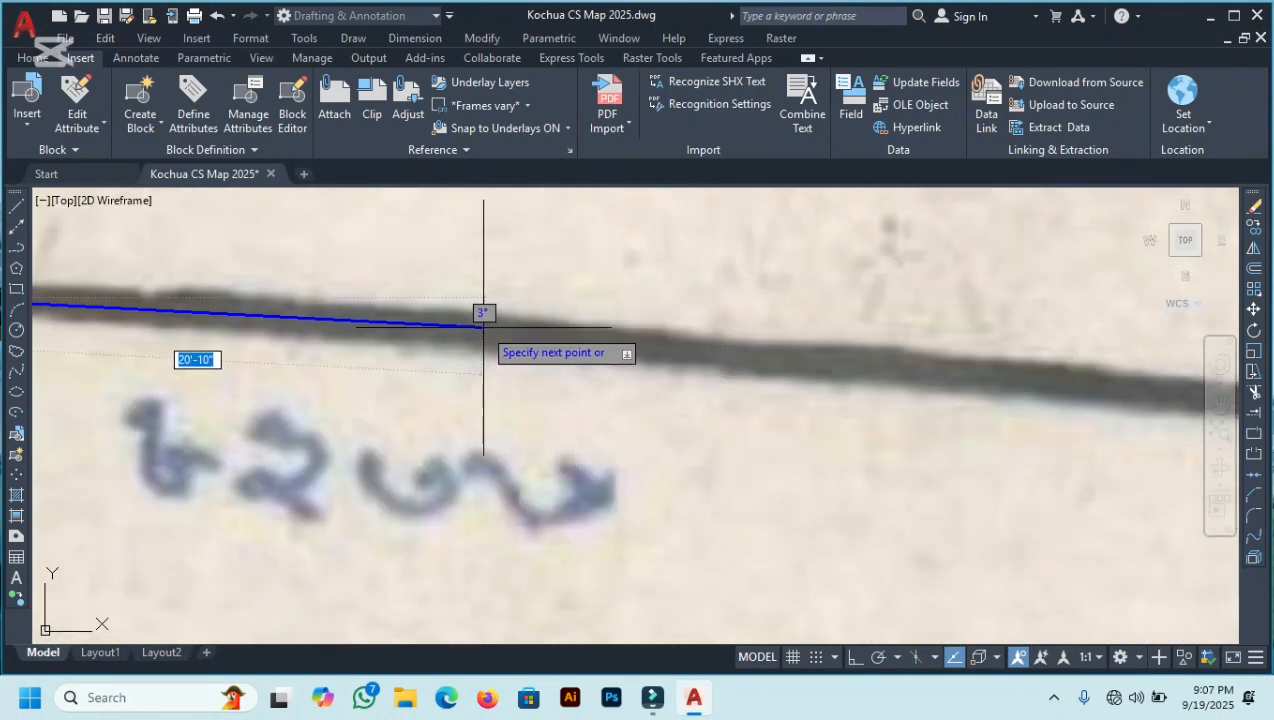
{"action": "scroll", "coordinate": [484, 327], "scroll_direction": "down", "scroll_amount": 5}
{"action": "scroll", "coordinate": [660, 390], "scroll_direction": "up", "scroll_amount": 5}
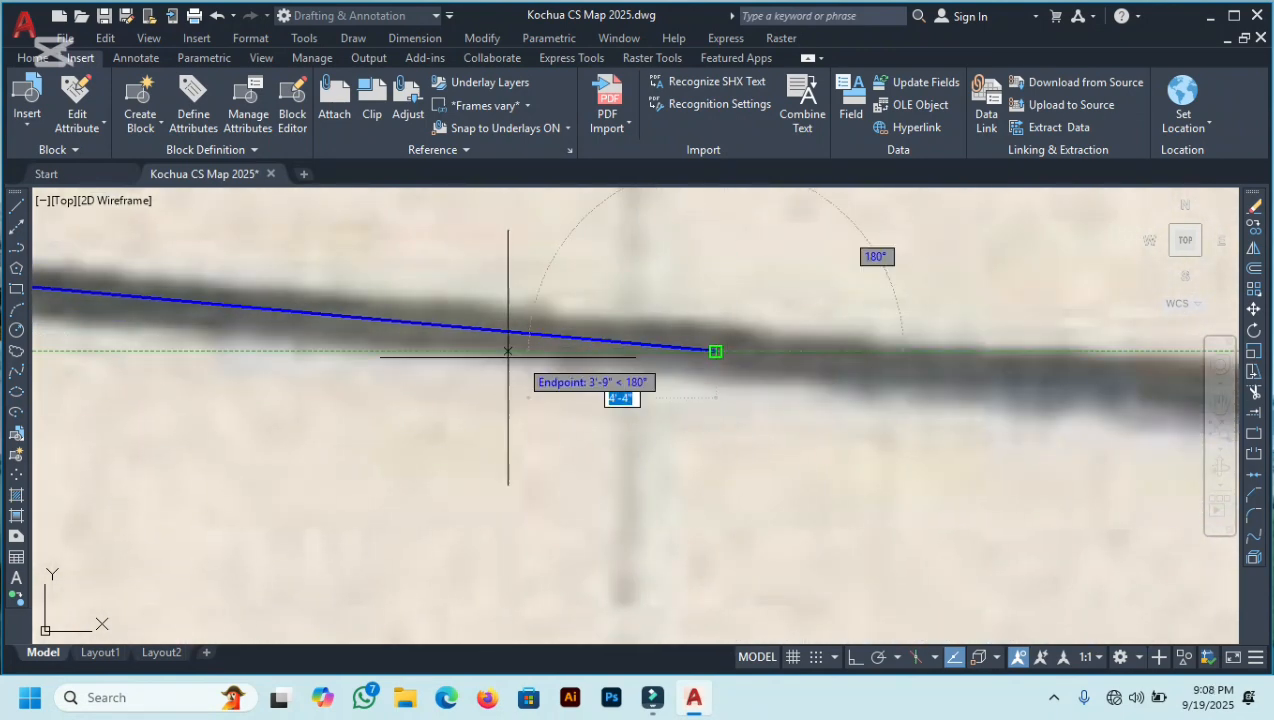
{"action": "scroll", "coordinate": [639, 372], "scroll_direction": "down", "scroll_amount": 2}
{"action": "scroll", "coordinate": [690, 375], "scroll_direction": "up", "scroll_amount": 3}
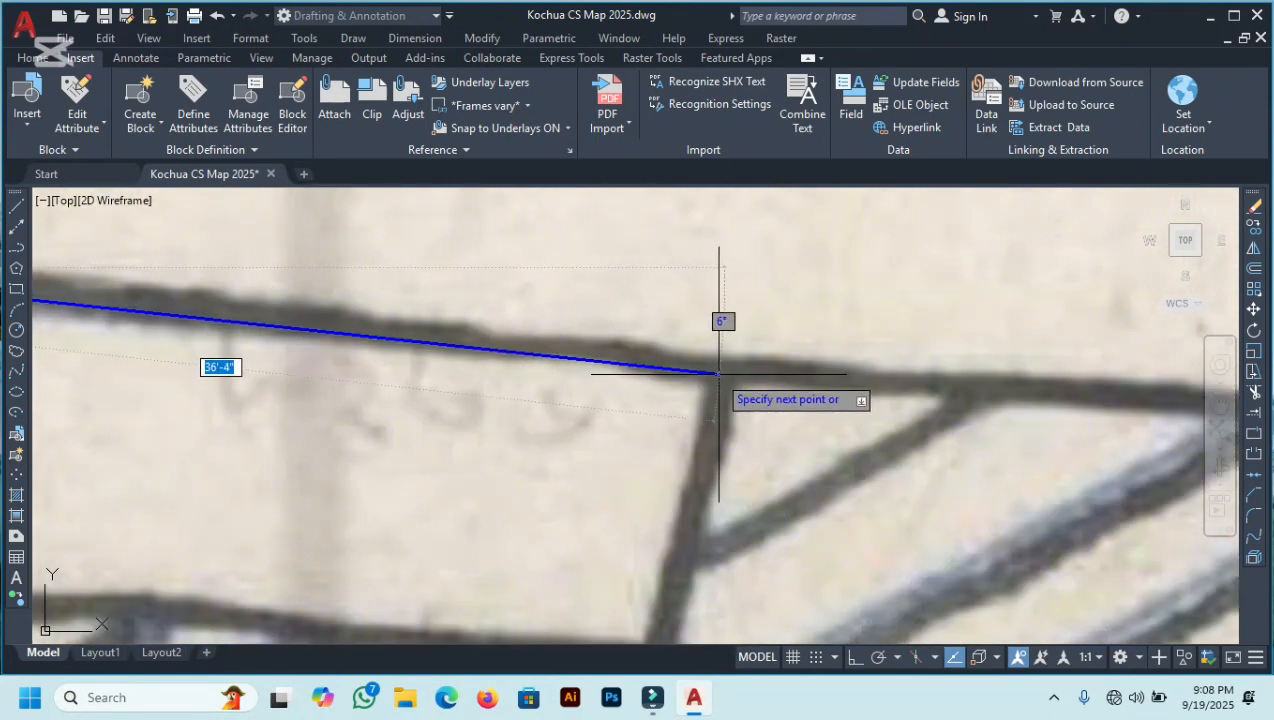
{"action": "left_click", "coordinate": [720, 366]}
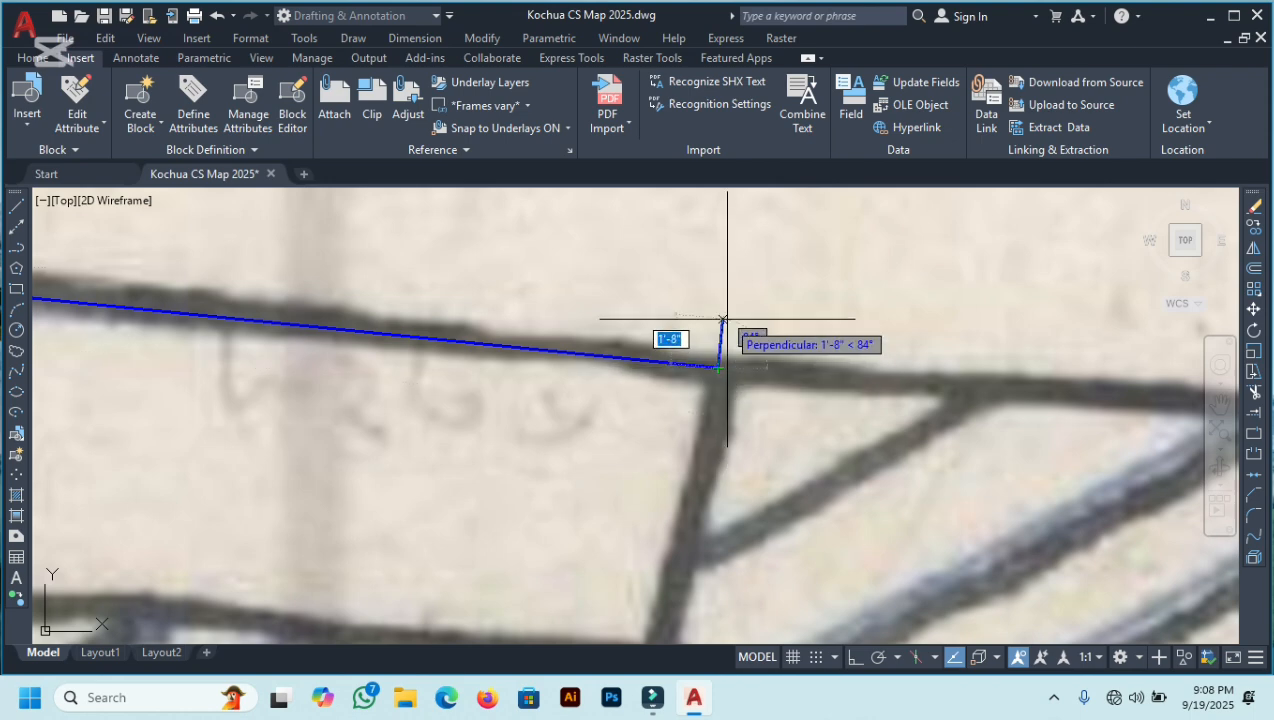
{"action": "scroll", "coordinate": [719, 348], "scroll_direction": "down", "scroll_amount": 3}
{"action": "scroll", "coordinate": [719, 348], "scroll_direction": "up", "scroll_amount": 2}
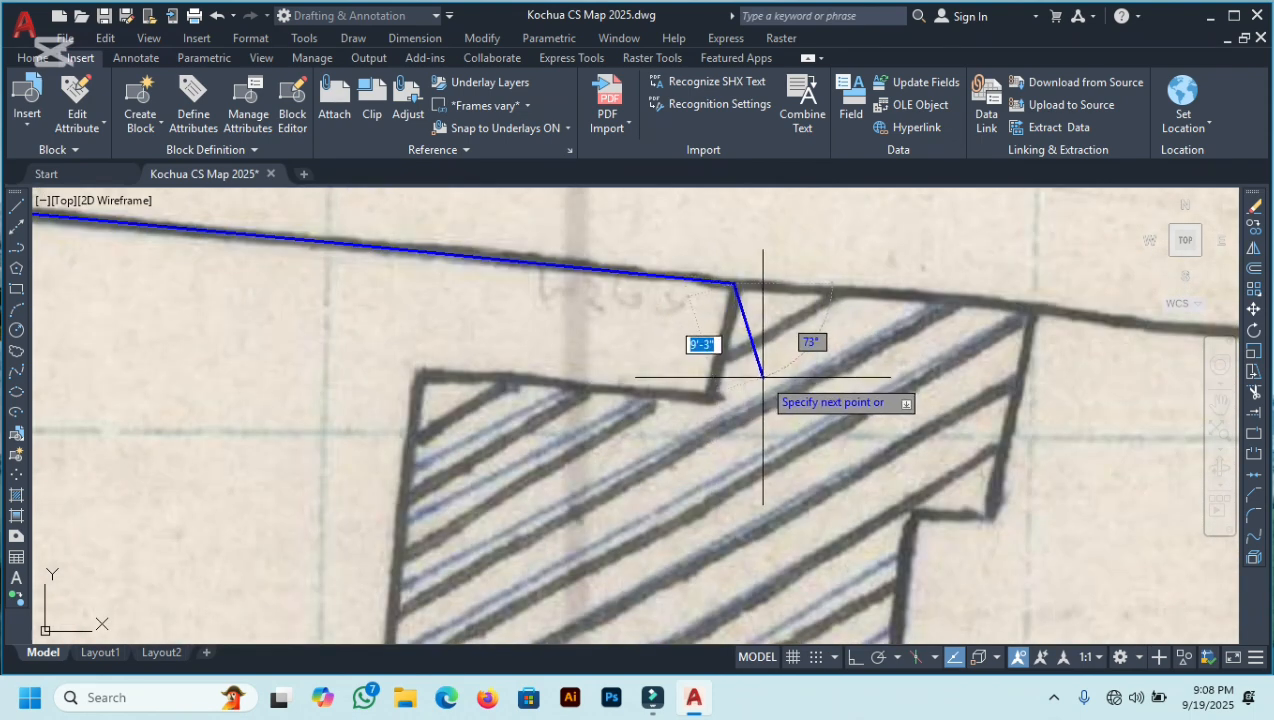
Undo the last vertex and retrace the north boundary with an extra bend point up to the building junction
{"action": "key", "text": "ctrl+z"}
{"action": "scroll", "coordinate": [762, 381], "scroll_direction": "down", "scroll_amount": 2}
{"action": "scroll", "coordinate": [540, 361], "scroll_direction": "up", "scroll_amount": 5}
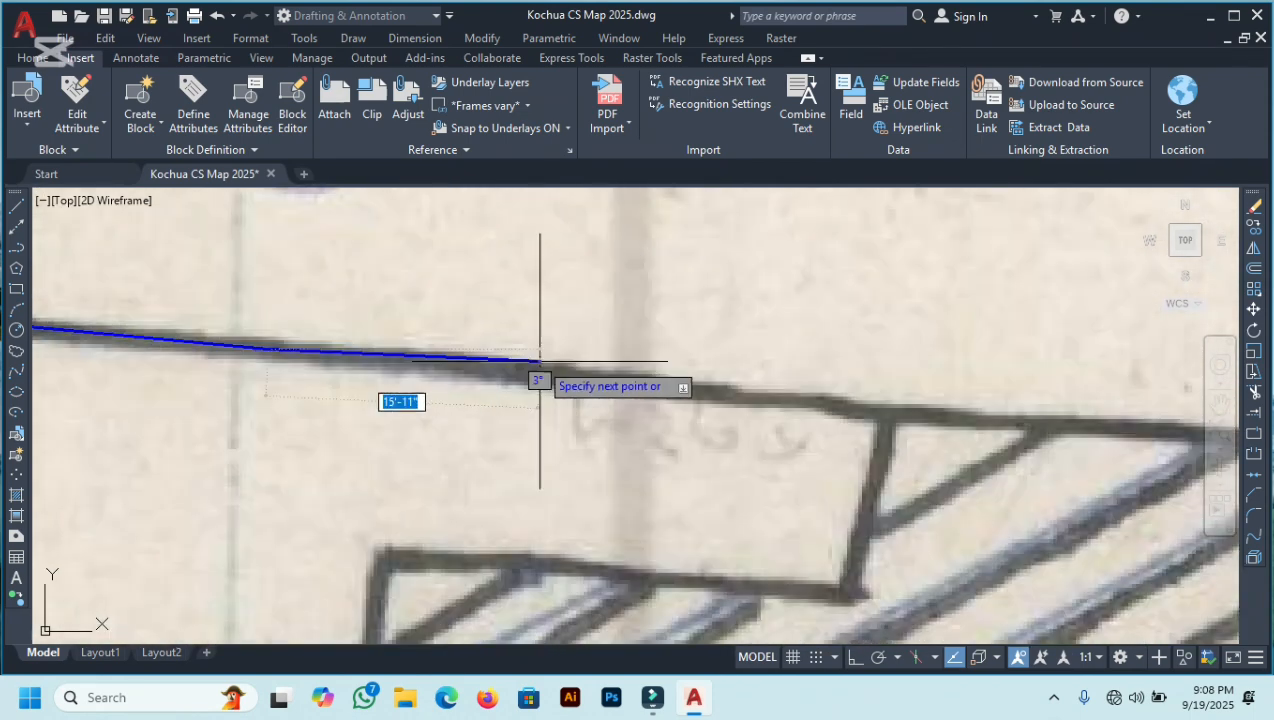
{"action": "scroll", "coordinate": [553, 395], "scroll_direction": "down", "scroll_amount": 3}
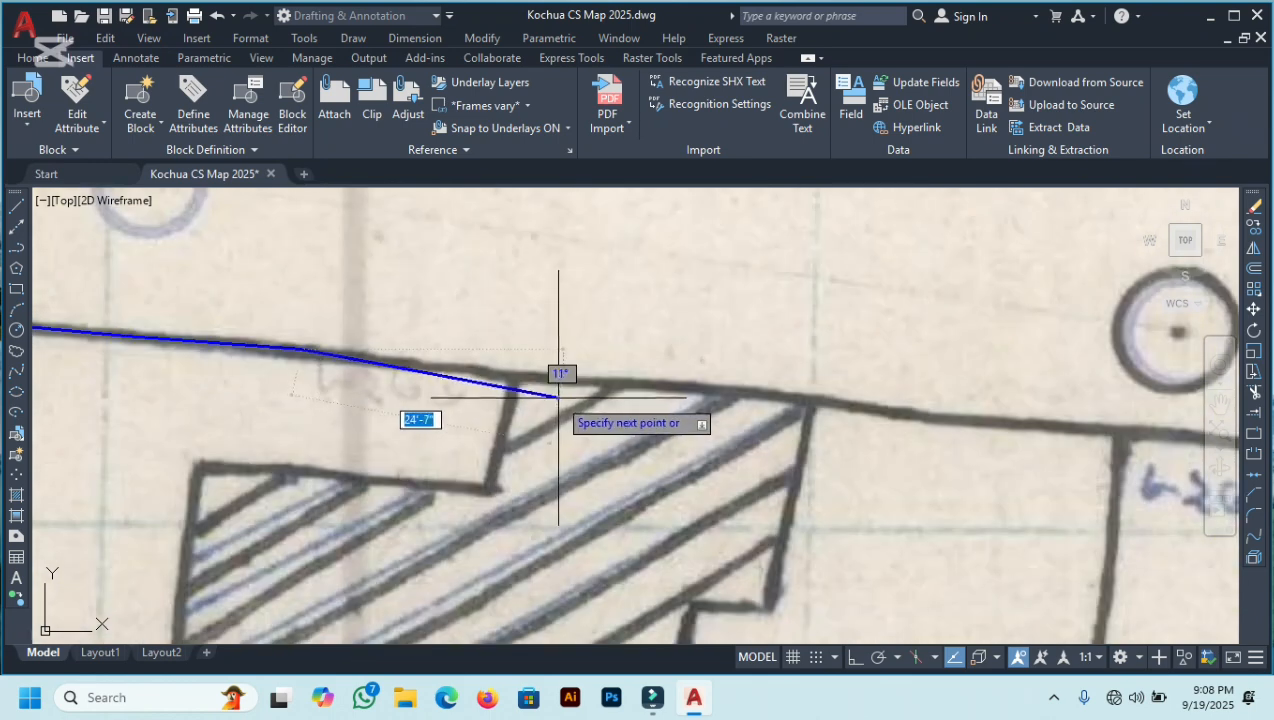
{"action": "scroll", "coordinate": [522, 380], "scroll_direction": "up", "scroll_amount": 3}
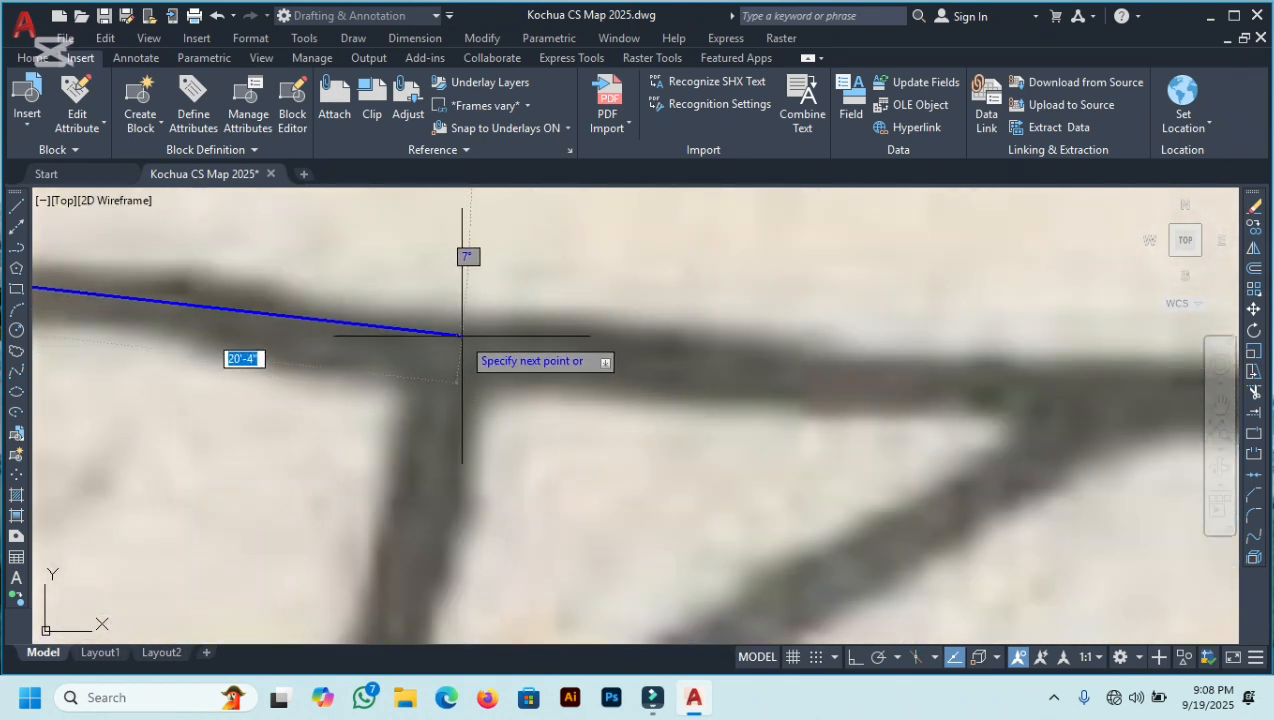
{"action": "left_click", "coordinate": [467, 334]}
{"action": "scroll", "coordinate": [503, 318], "scroll_direction": "down", "scroll_amount": 3}
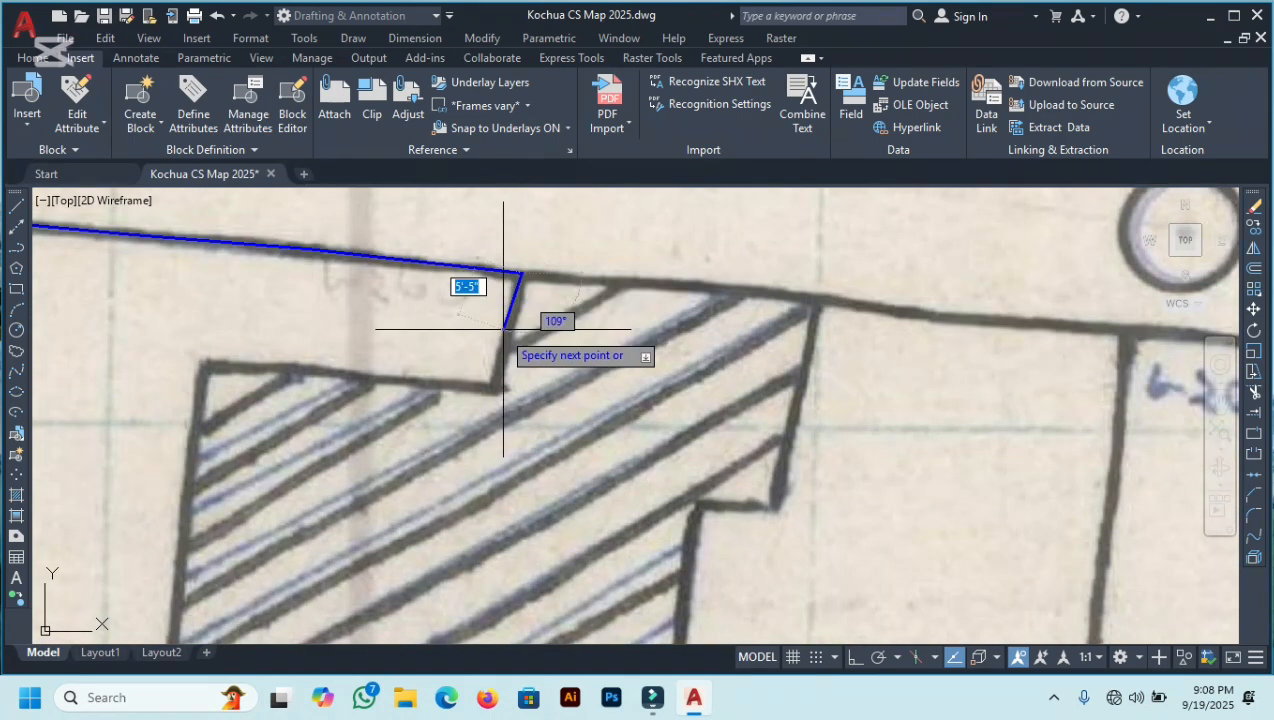
Trace the hatched building's northwest notch, going south along its short side and west to the building's outer northwest corner
{"action": "scroll", "coordinate": [506, 347], "scroll_direction": "up", "scroll_amount": 3}
{"action": "left_click", "coordinate": [503, 347]}
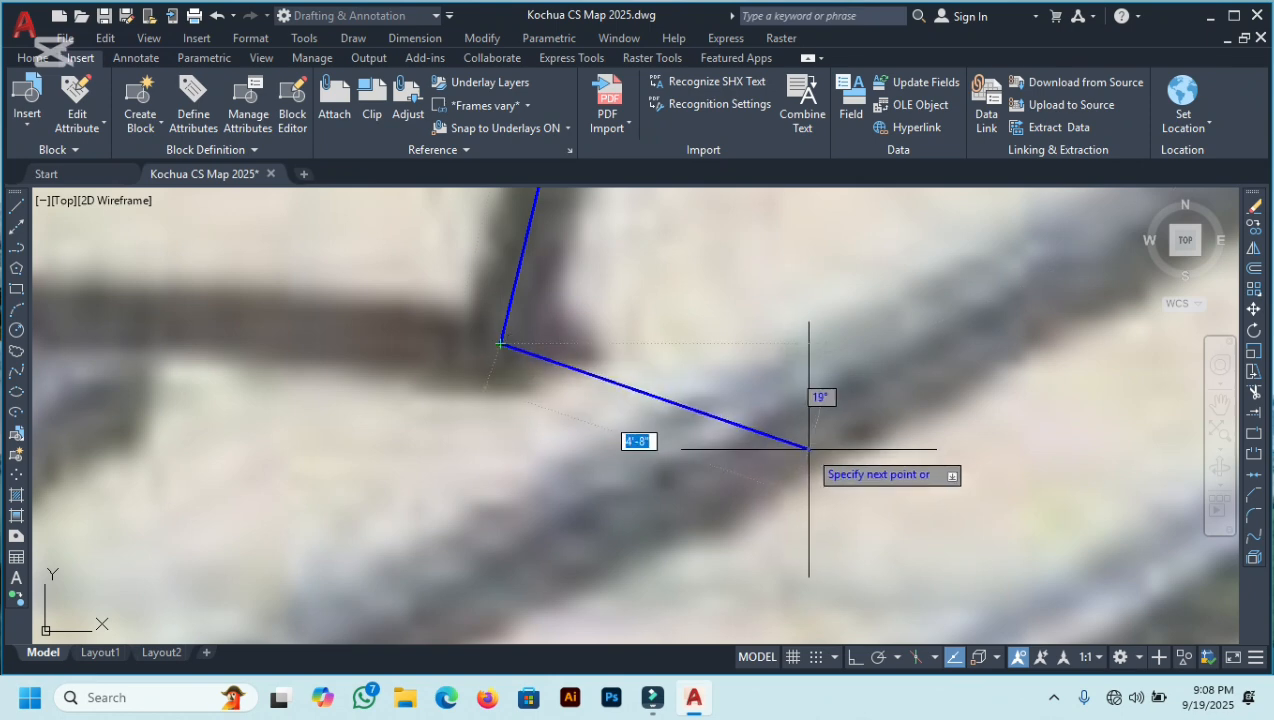
{"action": "scroll", "coordinate": [825, 478], "scroll_direction": "down", "scroll_amount": 3}
{"action": "scroll", "coordinate": [489, 408], "scroll_direction": "up", "scroll_amount": 3}
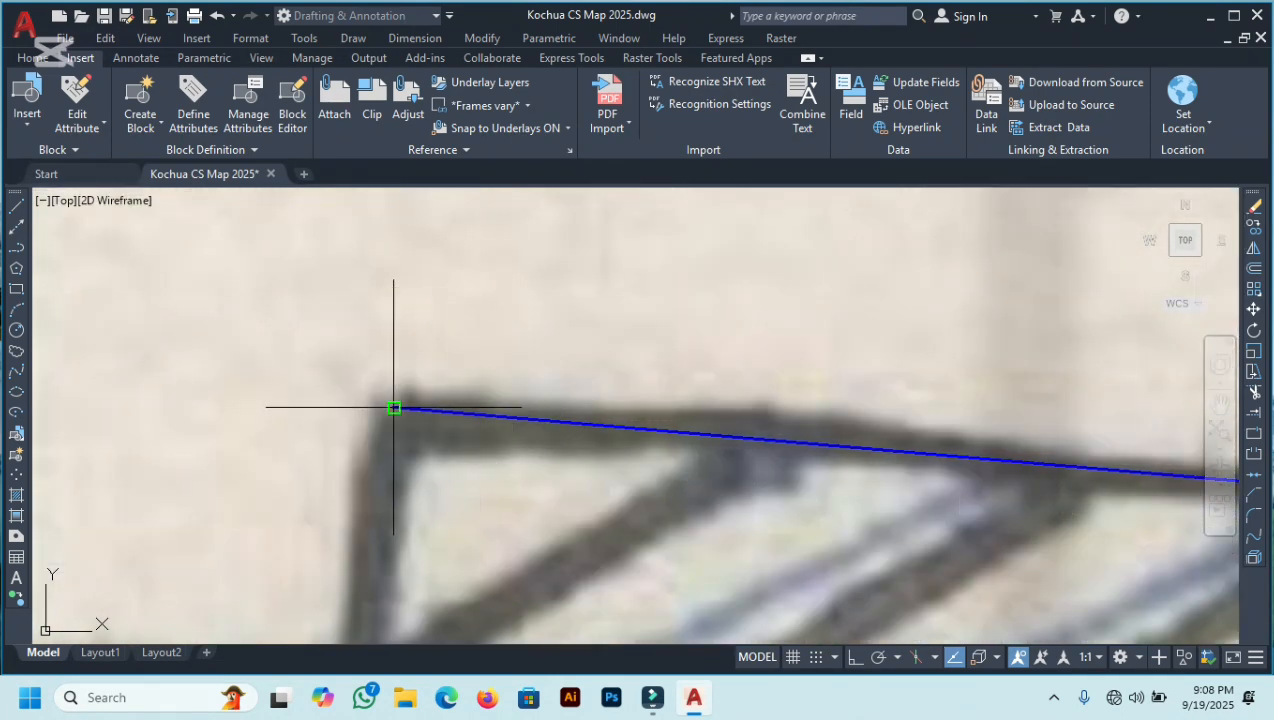
{"action": "left_click", "coordinate": [393, 407]}
Trace the hatched building's west wall down to its southwest corner and its south wall across to the southeast corner
{"action": "scroll", "coordinate": [436, 340], "scroll_direction": "down", "scroll_amount": 3}
{"action": "scroll", "coordinate": [431, 404], "scroll_direction": "up", "scroll_amount": 3}
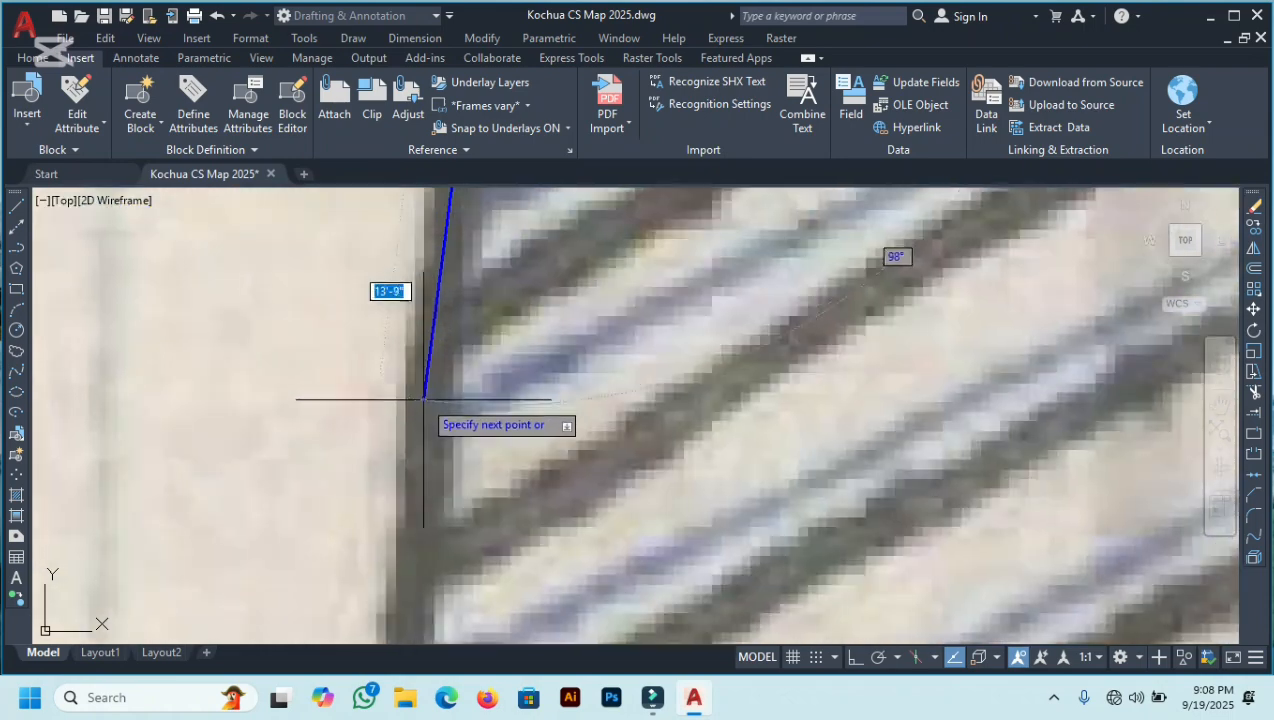
{"action": "scroll", "coordinate": [433, 470], "scroll_direction": "down", "scroll_amount": 3}
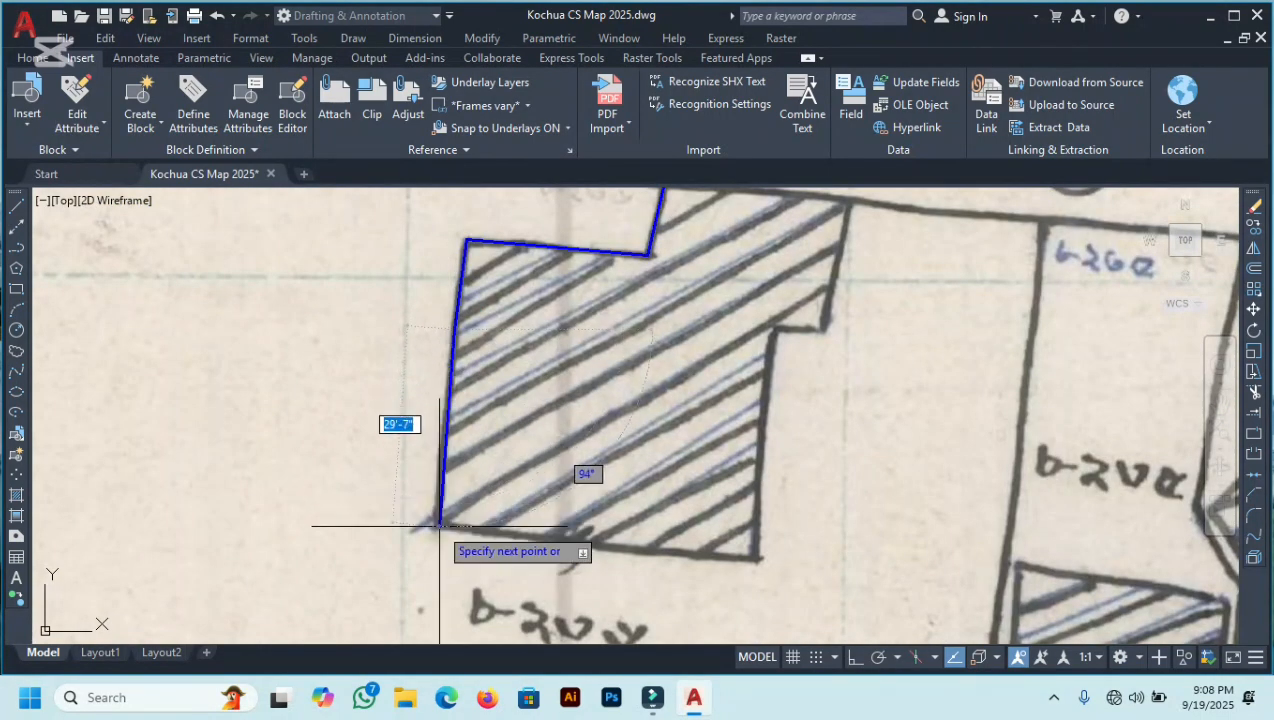
{"action": "scroll", "coordinate": [435, 518], "scroll_direction": "up", "scroll_amount": 5}
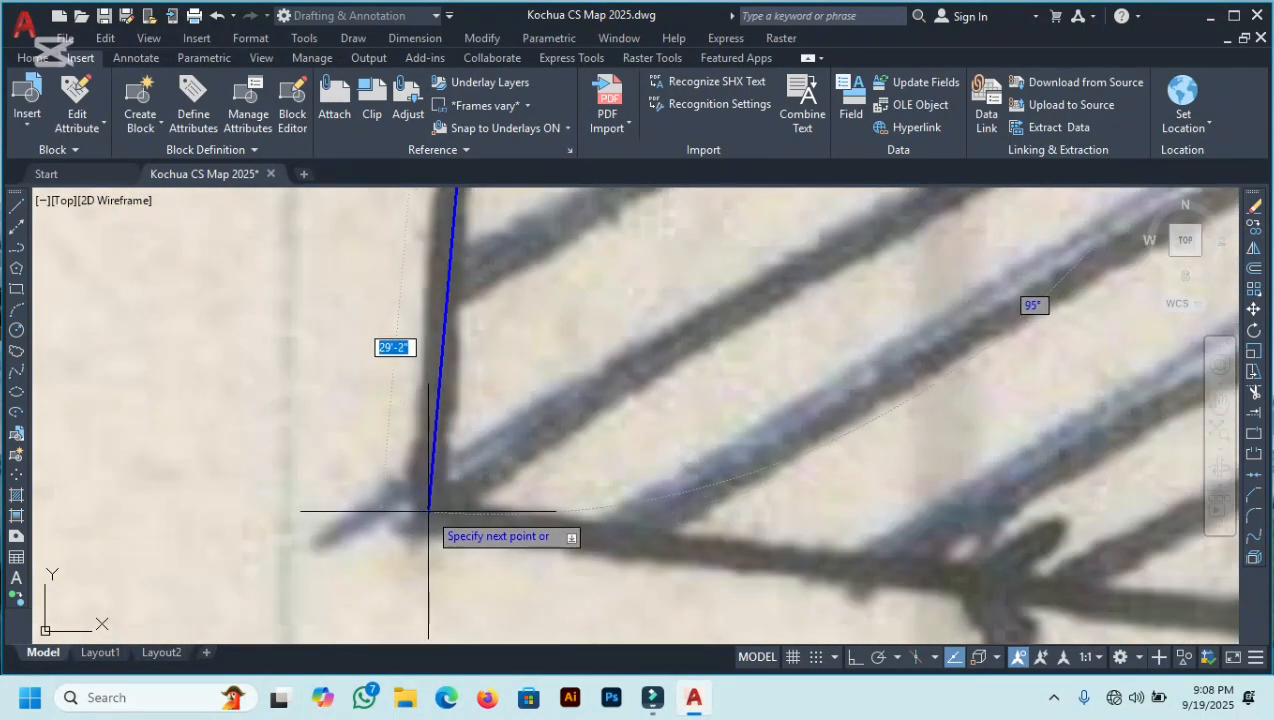
{"action": "scroll", "coordinate": [384, 554], "scroll_direction": "down", "scroll_amount": 5}
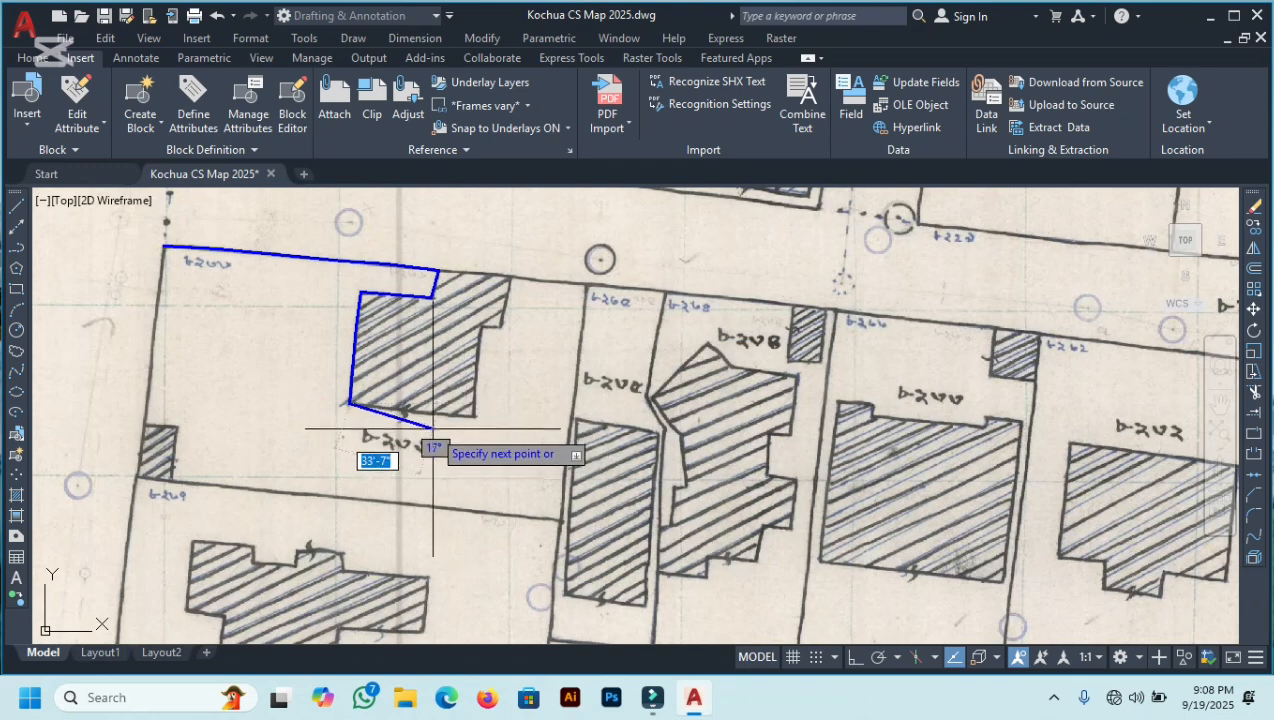
{"action": "scroll", "coordinate": [442, 414], "scroll_direction": "up", "scroll_amount": 5}
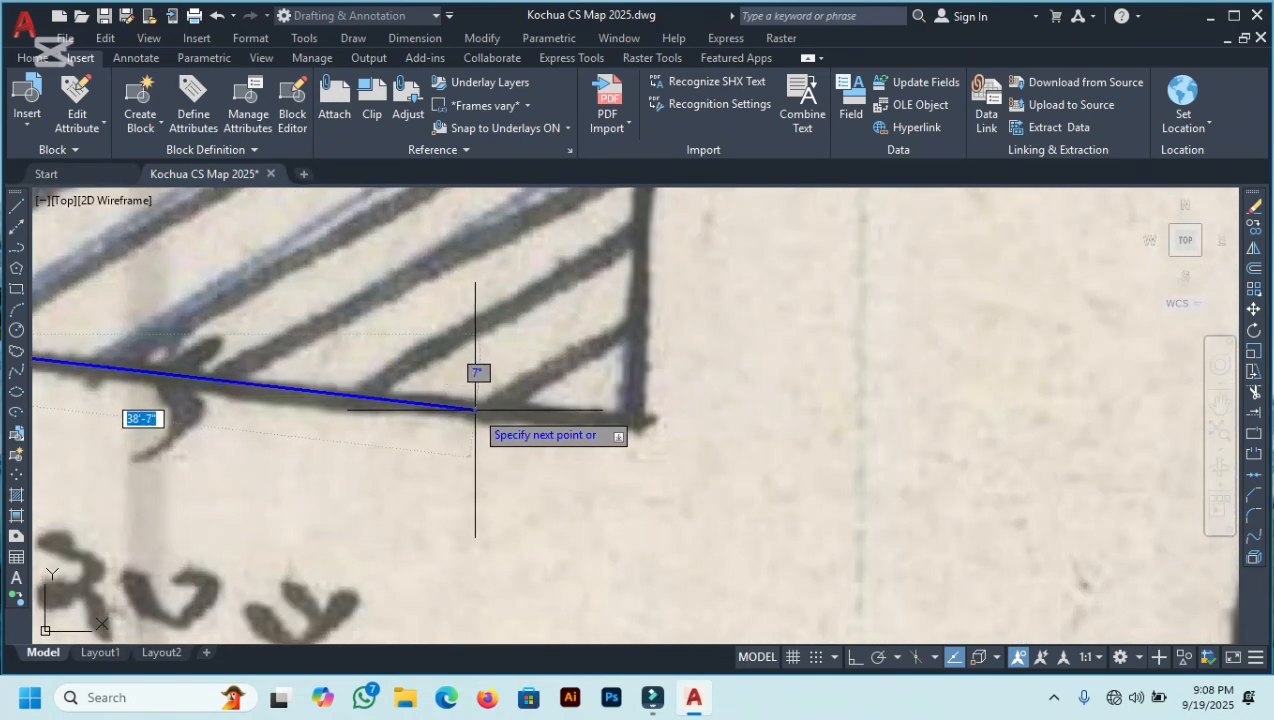
{"action": "scroll", "coordinate": [639, 420], "scroll_direction": "up", "scroll_amount": 2}
{"action": "left_click", "coordinate": [626, 427]}
{"action": "scroll", "coordinate": [626, 427], "scroll_direction": "down", "scroll_amount": 7}
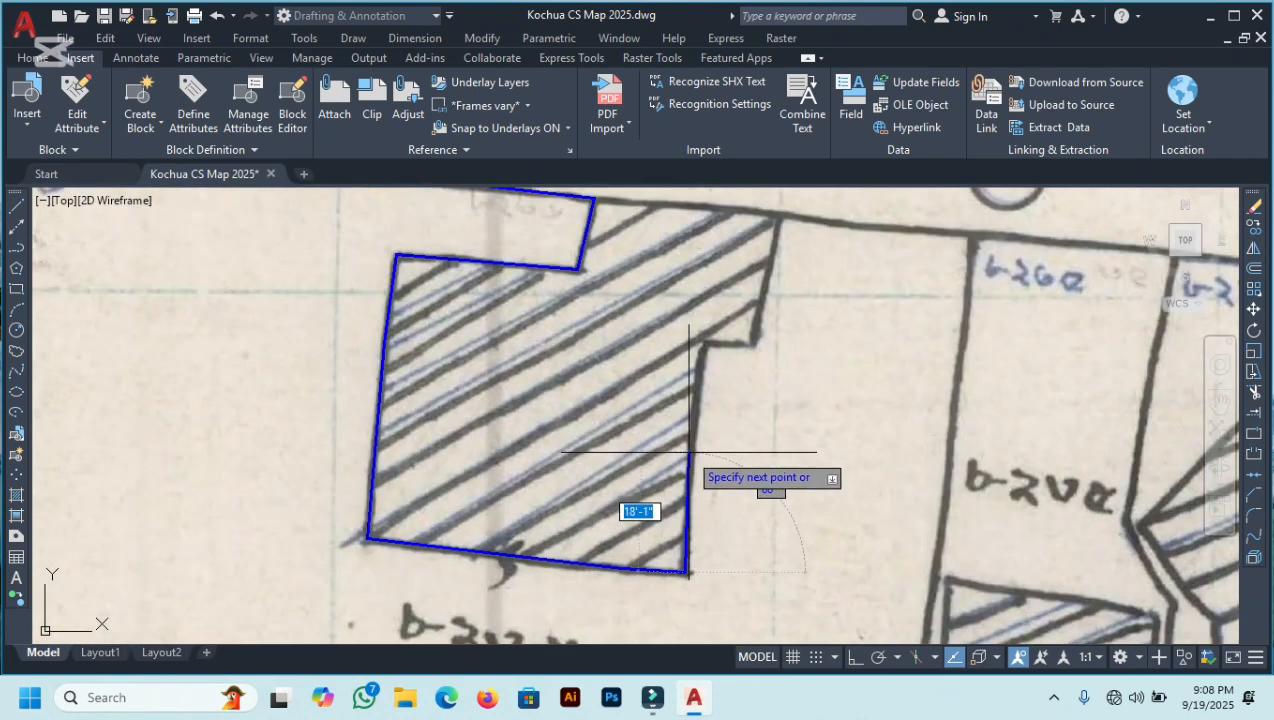
Trace the building's east wall north to the inner corner of its step, adding a vertex partway along the wall
{"action": "scroll", "coordinate": [685, 447], "scroll_direction": "down", "scroll_amount": 4}
{"action": "scroll", "coordinate": [683, 447], "scroll_direction": "up", "scroll_amount": 7}
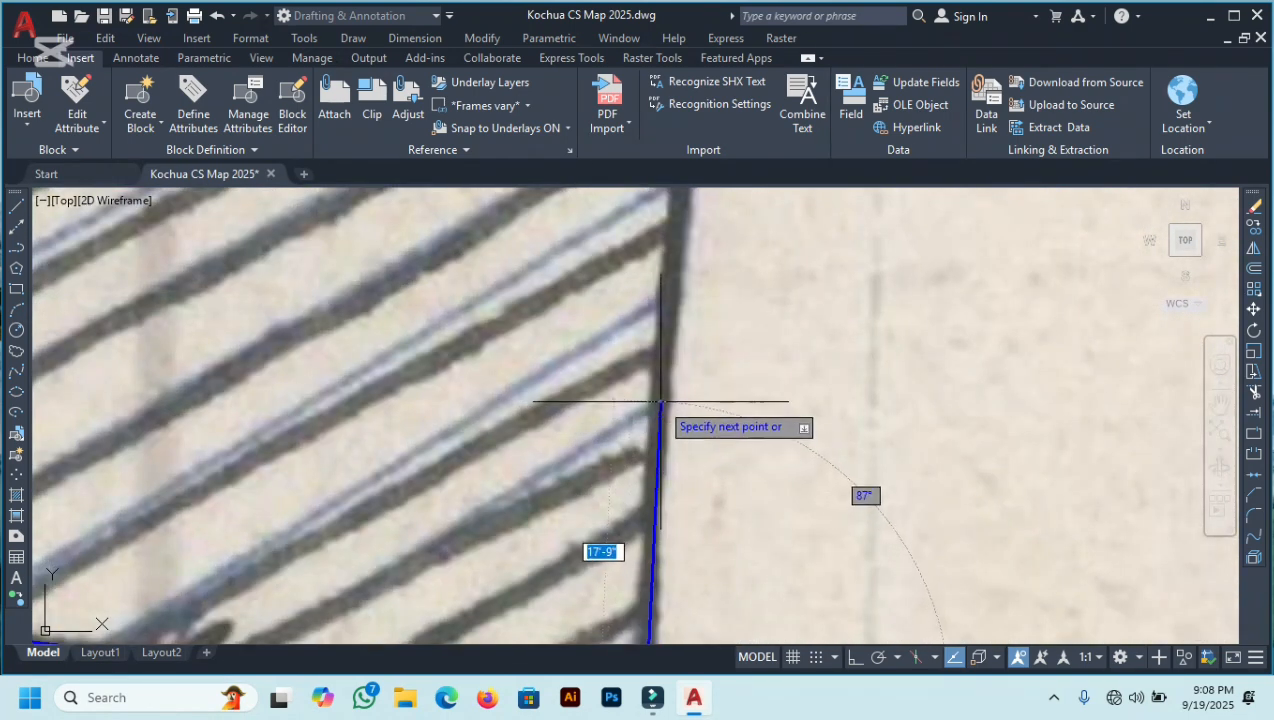
{"action": "scroll", "coordinate": [660, 404], "scroll_direction": "down", "scroll_amount": 4}
{"action": "scroll", "coordinate": [661, 396], "scroll_direction": "up", "scroll_amount": 5}
{"action": "scroll", "coordinate": [661, 386], "scroll_direction": "down", "scroll_amount": 4}
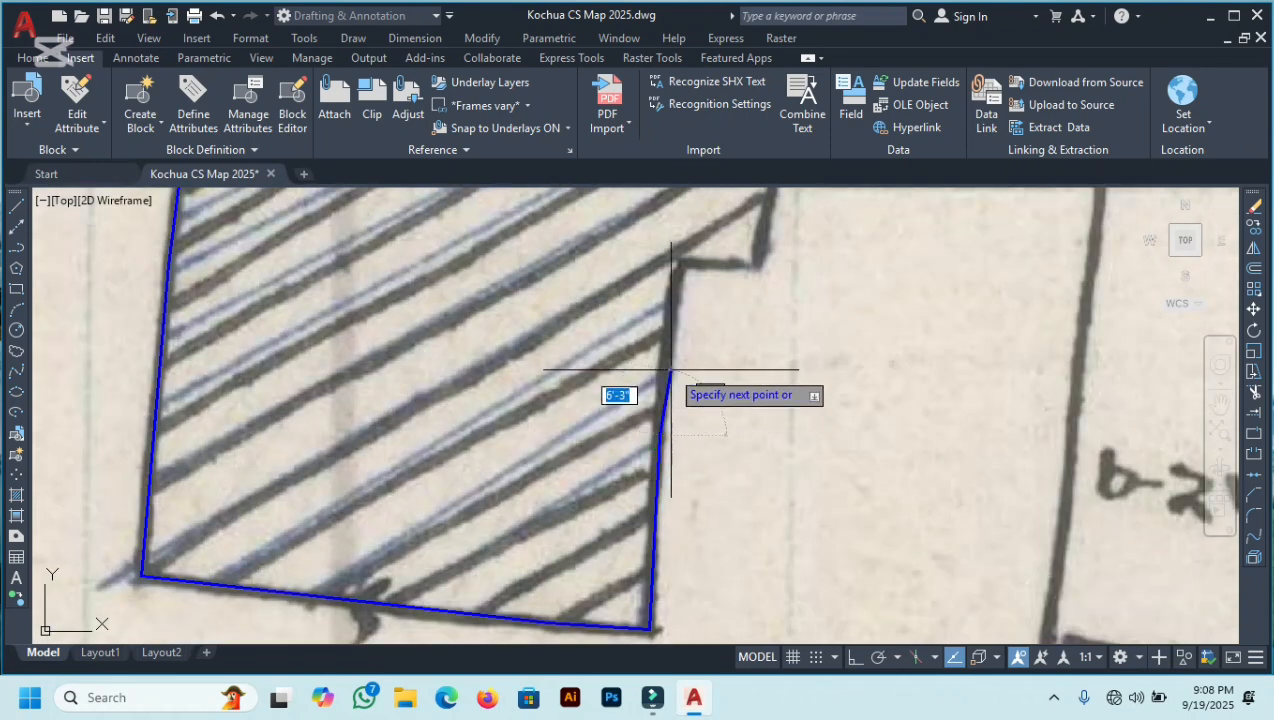
{"action": "scroll", "coordinate": [620, 353], "scroll_direction": "up", "scroll_amount": 5}
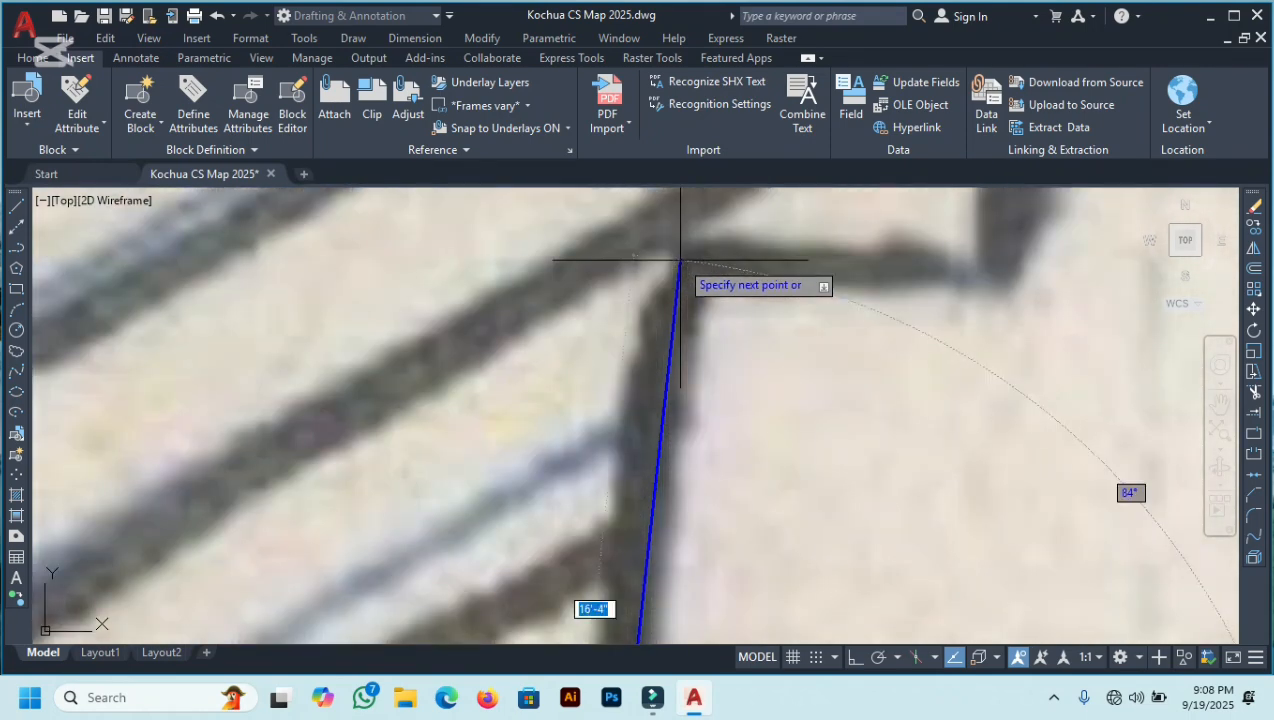
{"action": "left_click", "coordinate": [681, 262]}
Trace the building's east step outward and follow its upper east wall north to the plot's road-side boundary
{"action": "scroll", "coordinate": [610, 350], "scroll_direction": "down", "scroll_amount": 4}
{"action": "scroll", "coordinate": [705, 344], "scroll_direction": "up", "scroll_amount": 5}
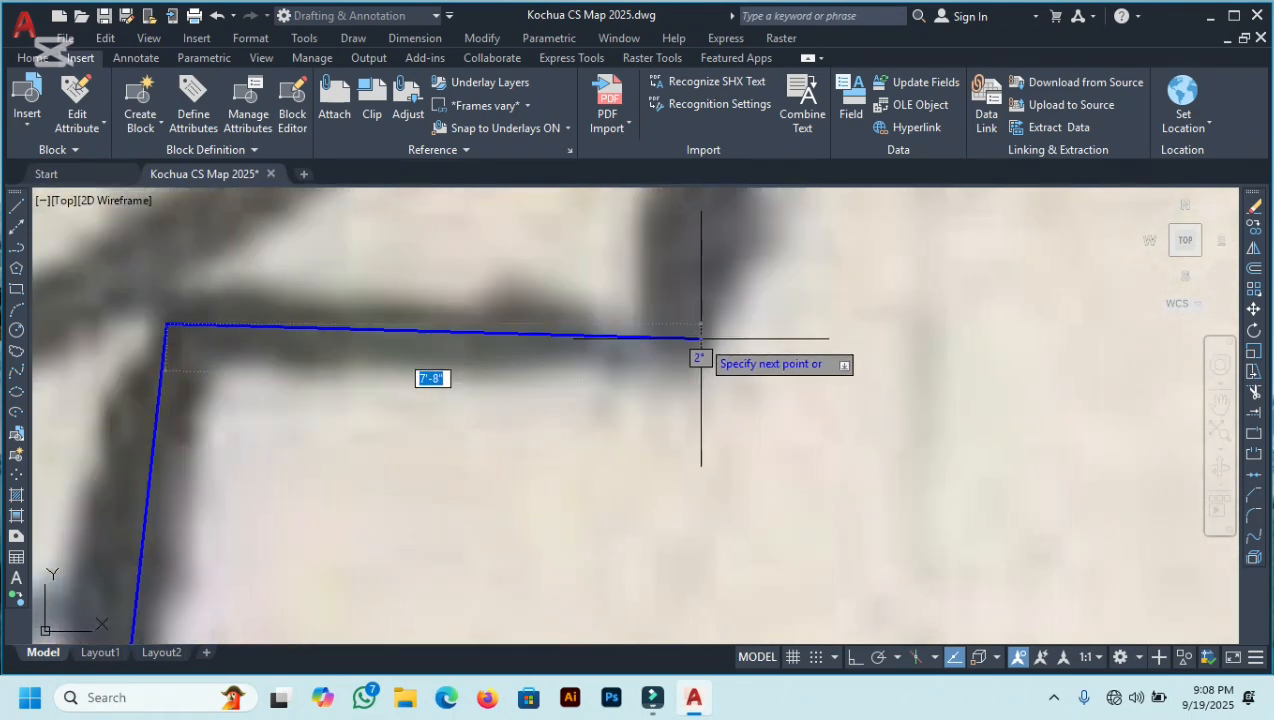
{"action": "left_click", "coordinate": [694, 341]}
{"action": "scroll", "coordinate": [697, 400], "scroll_direction": "down", "scroll_amount": 4}
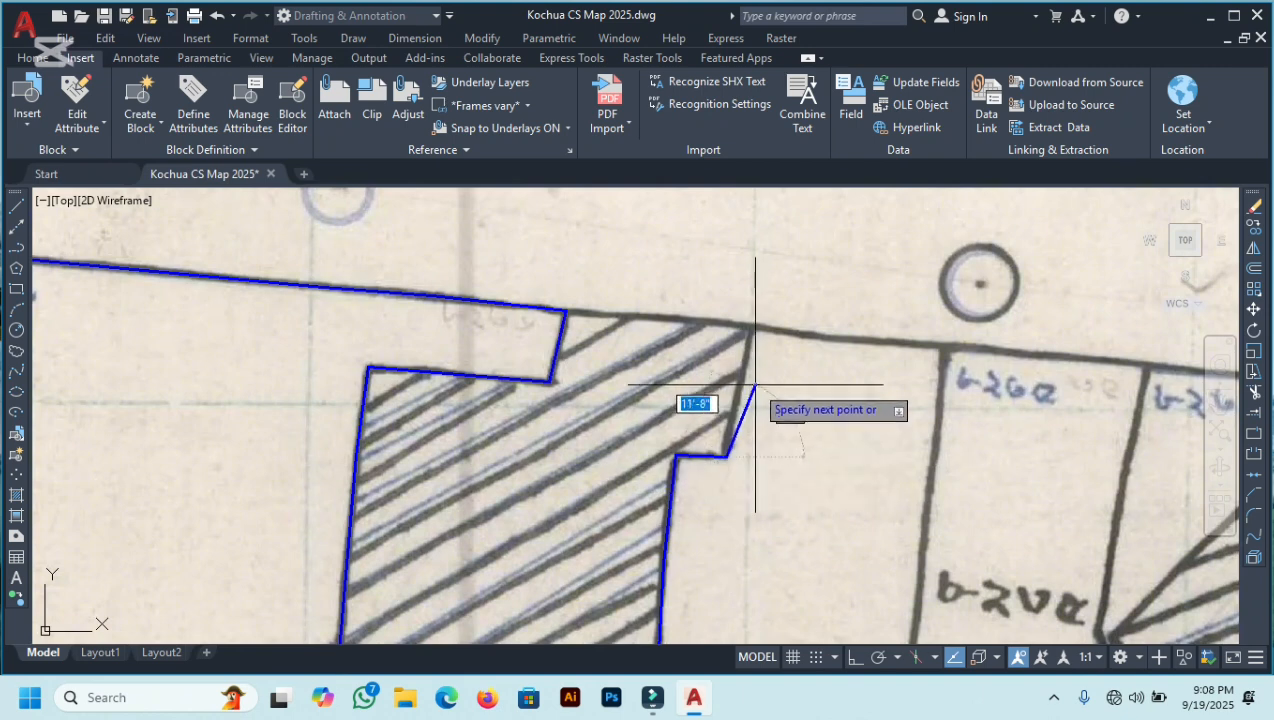
{"action": "scroll", "coordinate": [702, 355], "scroll_direction": "up", "scroll_amount": 5}
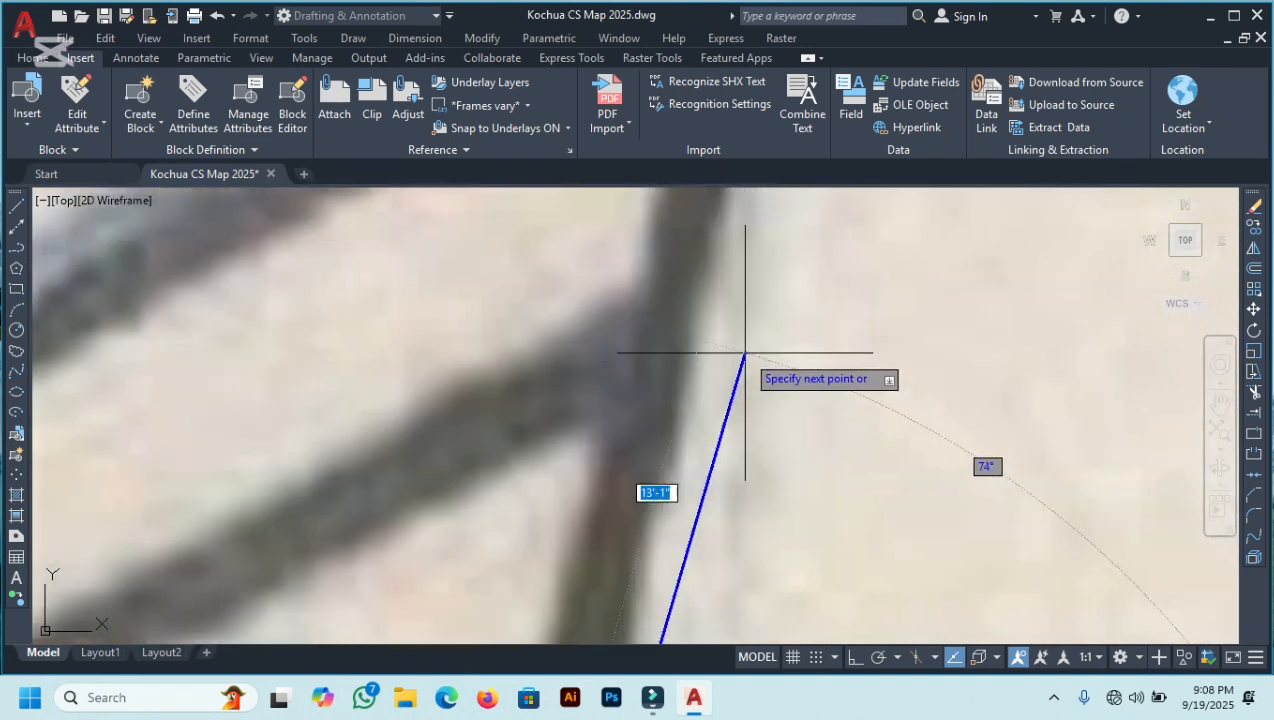
{"action": "left_click", "coordinate": [672, 307]}
{"action": "scroll", "coordinate": [690, 340], "scroll_direction": "down", "scroll_amount": 4}
{"action": "scroll", "coordinate": [702, 364], "scroll_direction": "up", "scroll_amount": 5}
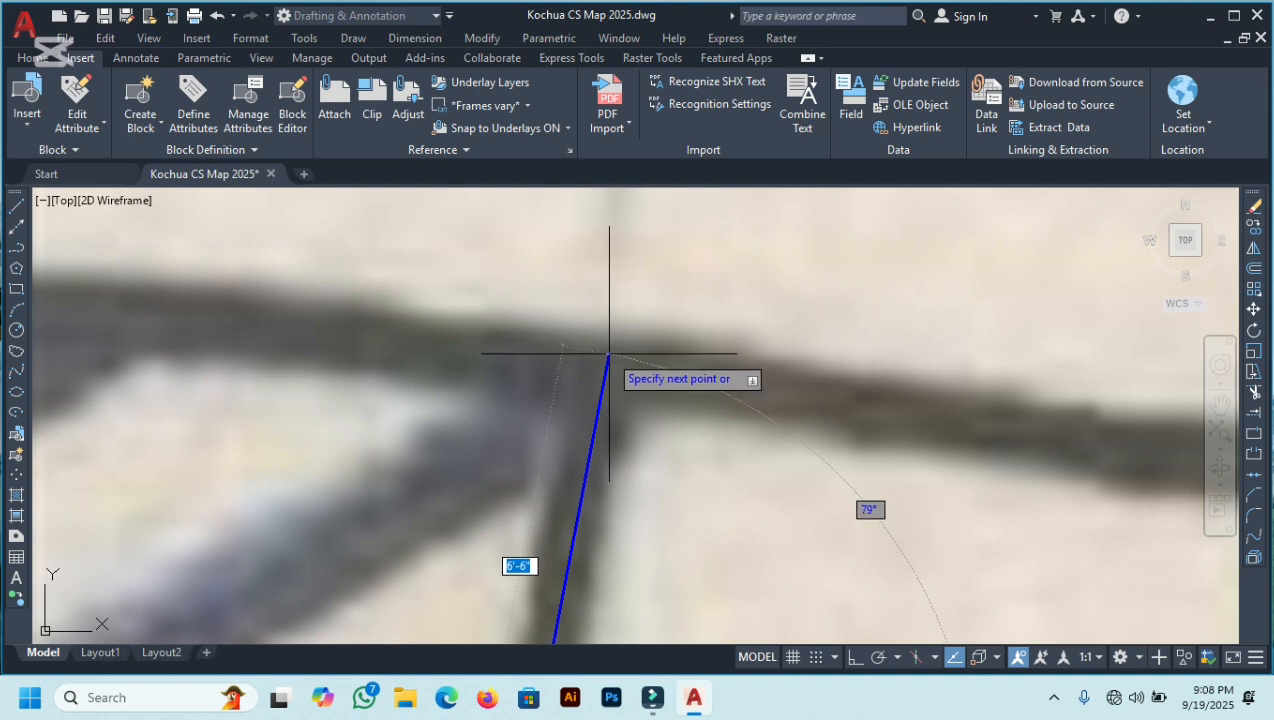
{"action": "left_click", "coordinate": [600, 358]}
Trace the road-side boundary from the building east to the plot's northeast corner, adding a vertex where the line bends
{"action": "scroll", "coordinate": [600, 358], "scroll_direction": "down", "scroll_amount": 3}
{"action": "scroll", "coordinate": [775, 400], "scroll_direction": "up", "scroll_amount": 5}
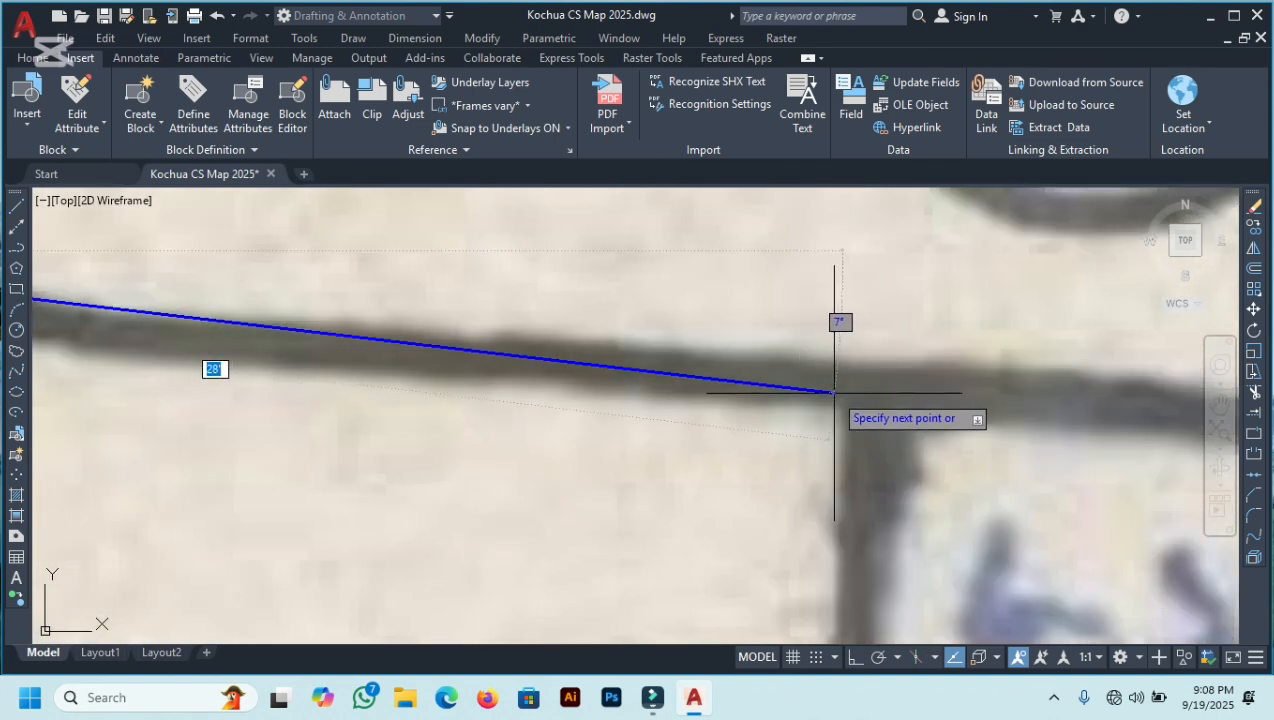
{"action": "scroll", "coordinate": [881, 383], "scroll_direction": "down", "scroll_amount": 5}
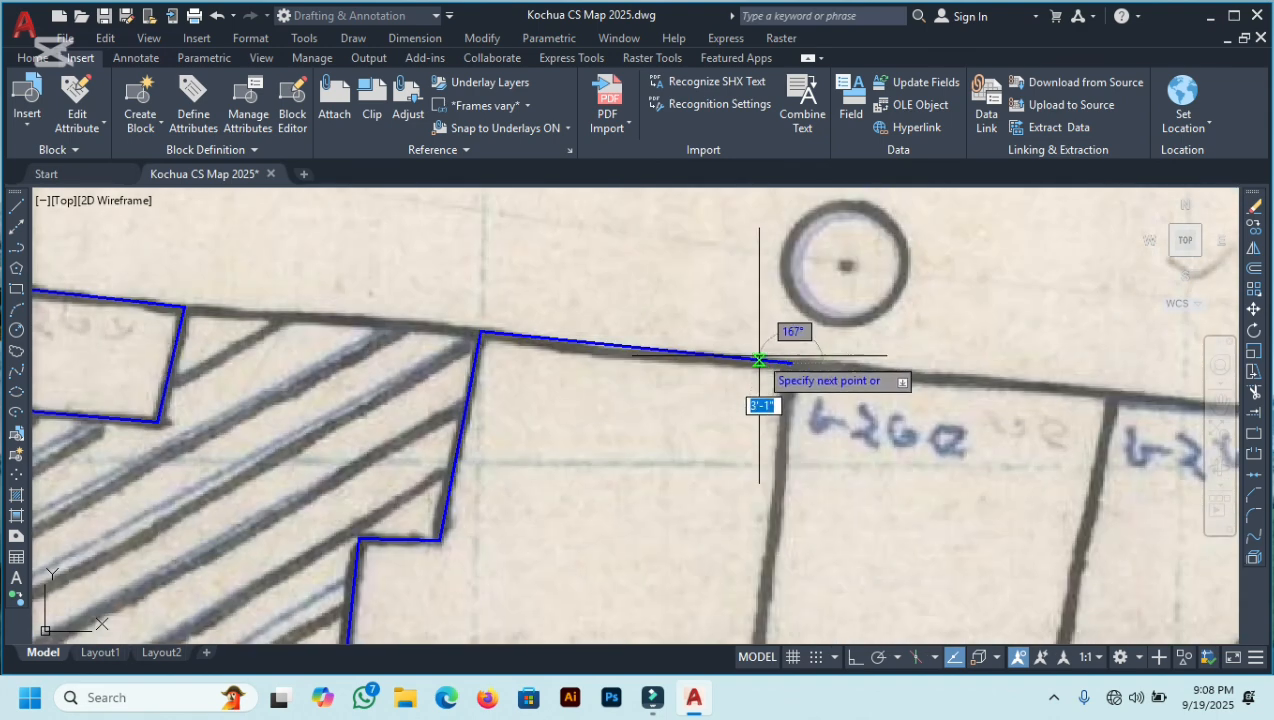
{"action": "scroll", "coordinate": [820, 412], "scroll_direction": "up", "scroll_amount": 5}
{"action": "scroll", "coordinate": [814, 405], "scroll_direction": "down", "scroll_amount": 4}
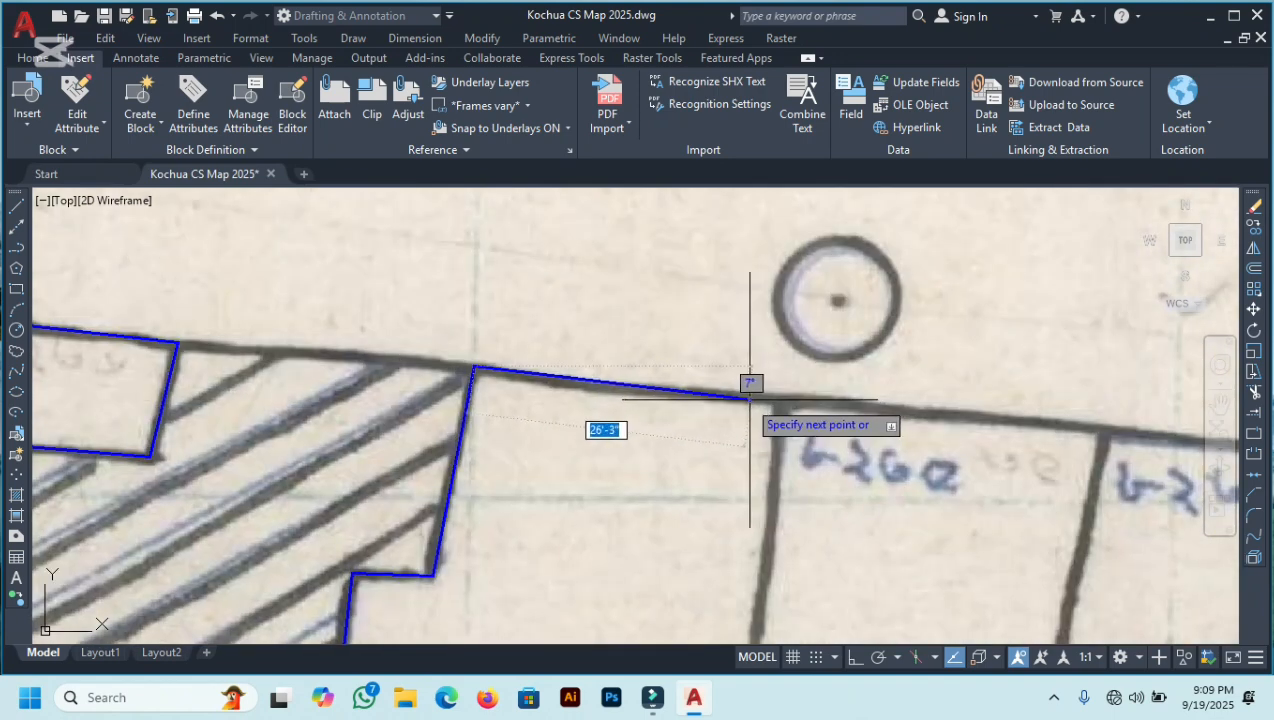
{"action": "scroll", "coordinate": [591, 383], "scroll_direction": "up", "scroll_amount": 5}
{"action": "left_click", "coordinate": [559, 380]}
{"action": "scroll", "coordinate": [589, 378], "scroll_direction": "down", "scroll_amount": 5}
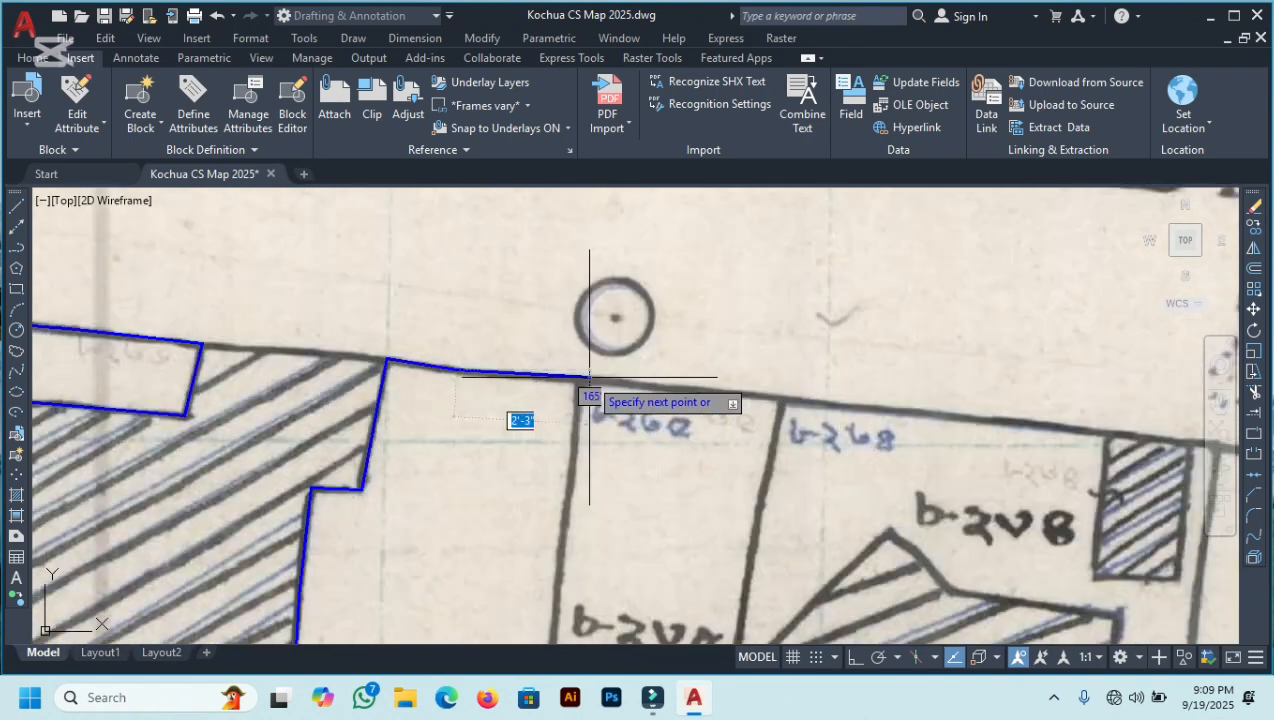
{"action": "scroll", "coordinate": [588, 384], "scroll_direction": "up", "scroll_amount": 5}
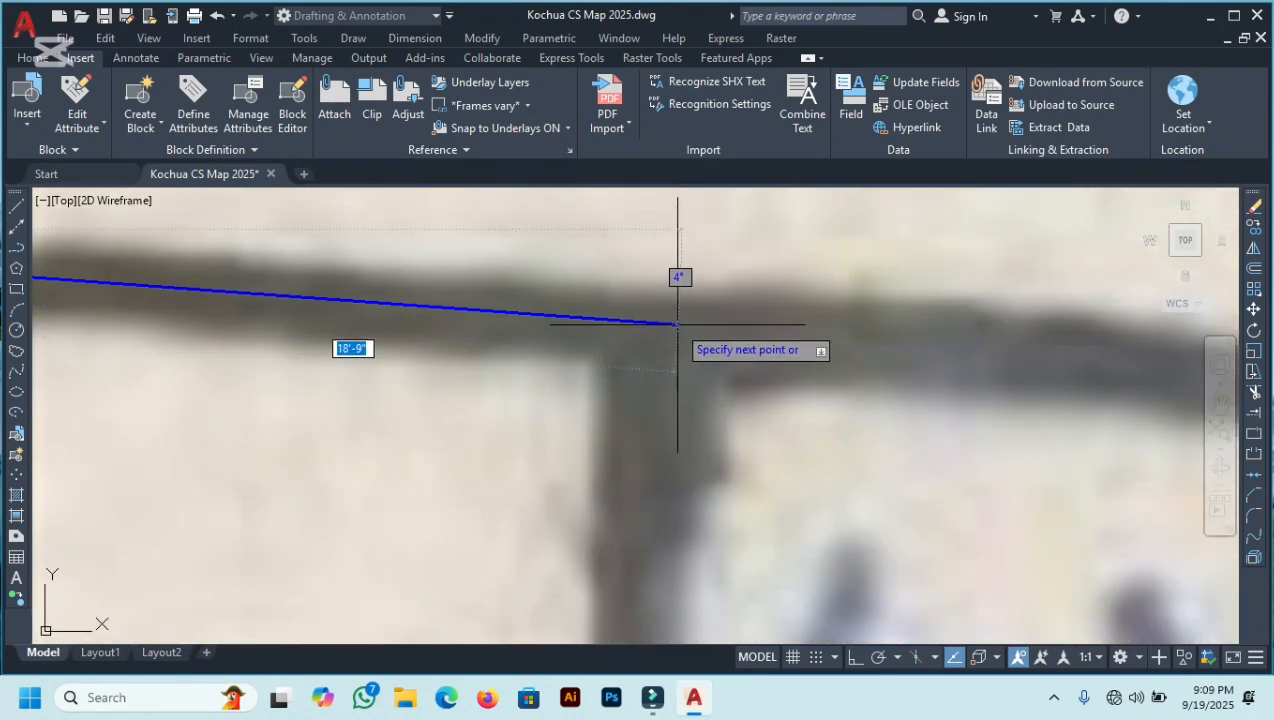
Trace the plot's east boundary south from the northeast corner to beside the neighbouring hatched building, adding vertices along the line
{"action": "scroll", "coordinate": [669, 317], "scroll_direction": "down", "scroll_amount": 5}
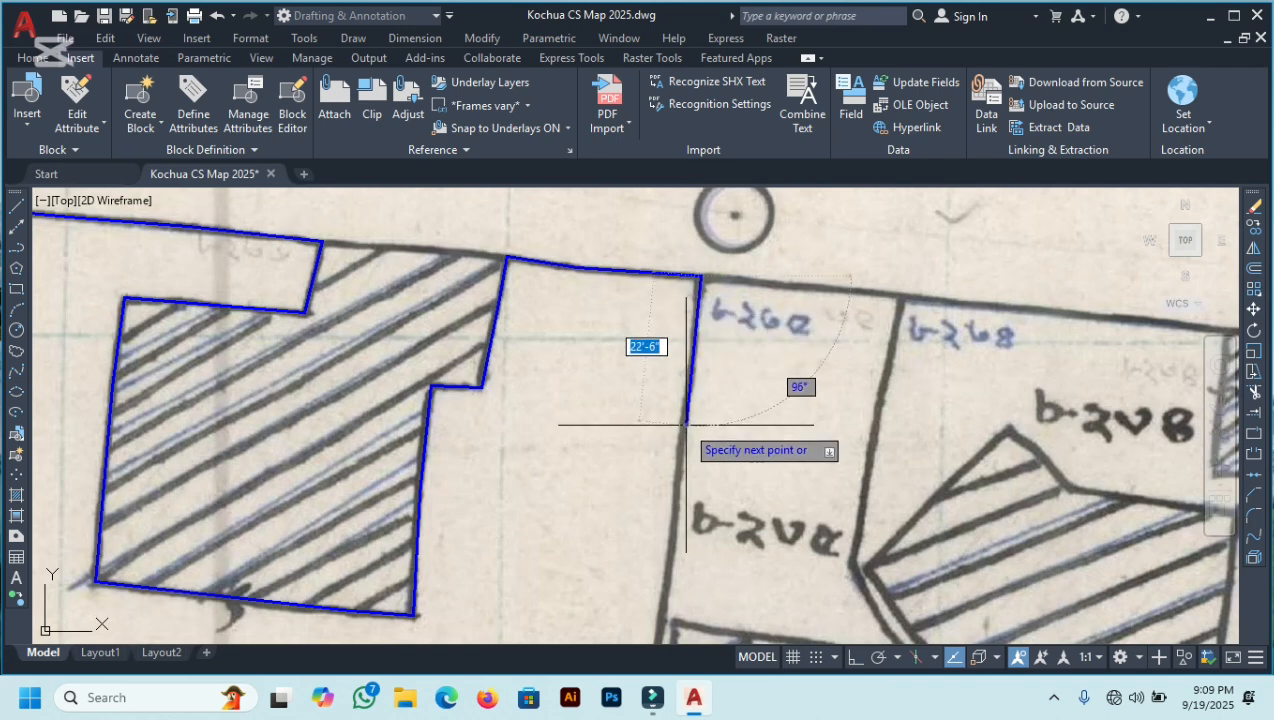
{"action": "scroll", "coordinate": [686, 424], "scroll_direction": "up", "scroll_amount": 5}
{"action": "scroll", "coordinate": [718, 295], "scroll_direction": "down", "scroll_amount": 5}
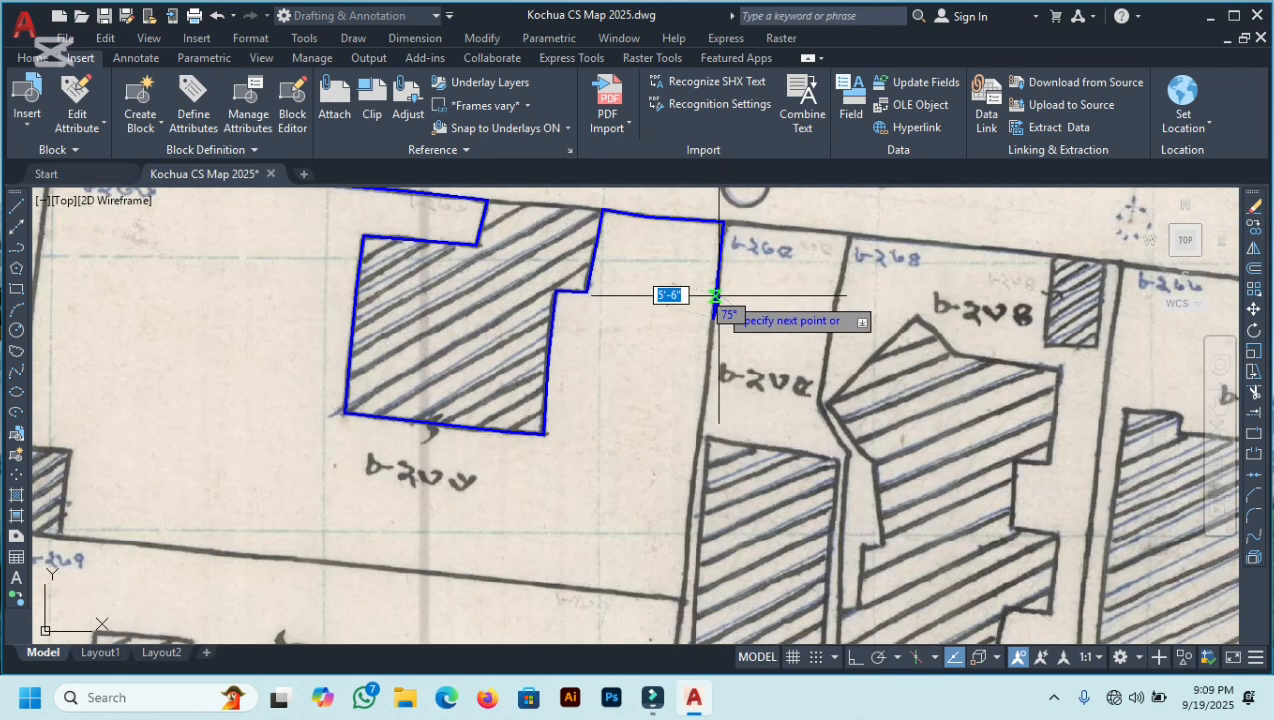
{"action": "scroll", "coordinate": [694, 490], "scroll_direction": "up", "scroll_amount": 5}
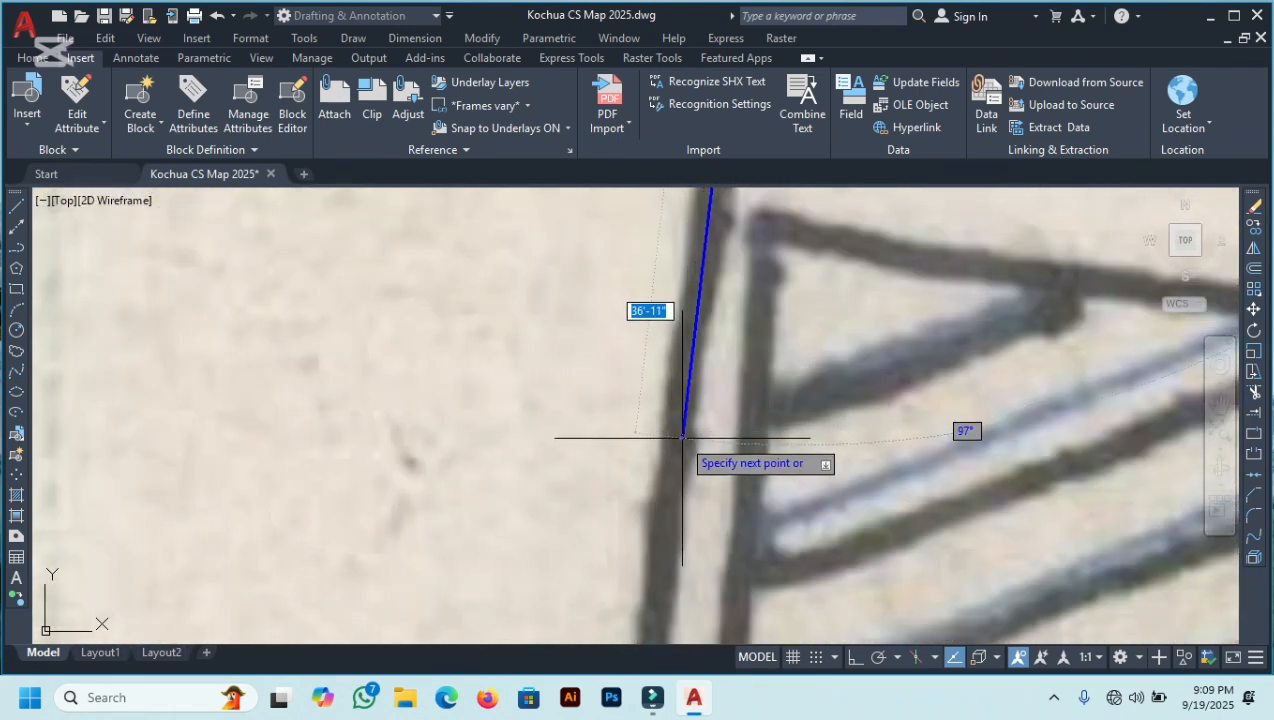
{"action": "scroll", "coordinate": [675, 447], "scroll_direction": "up", "scroll_amount": 3}
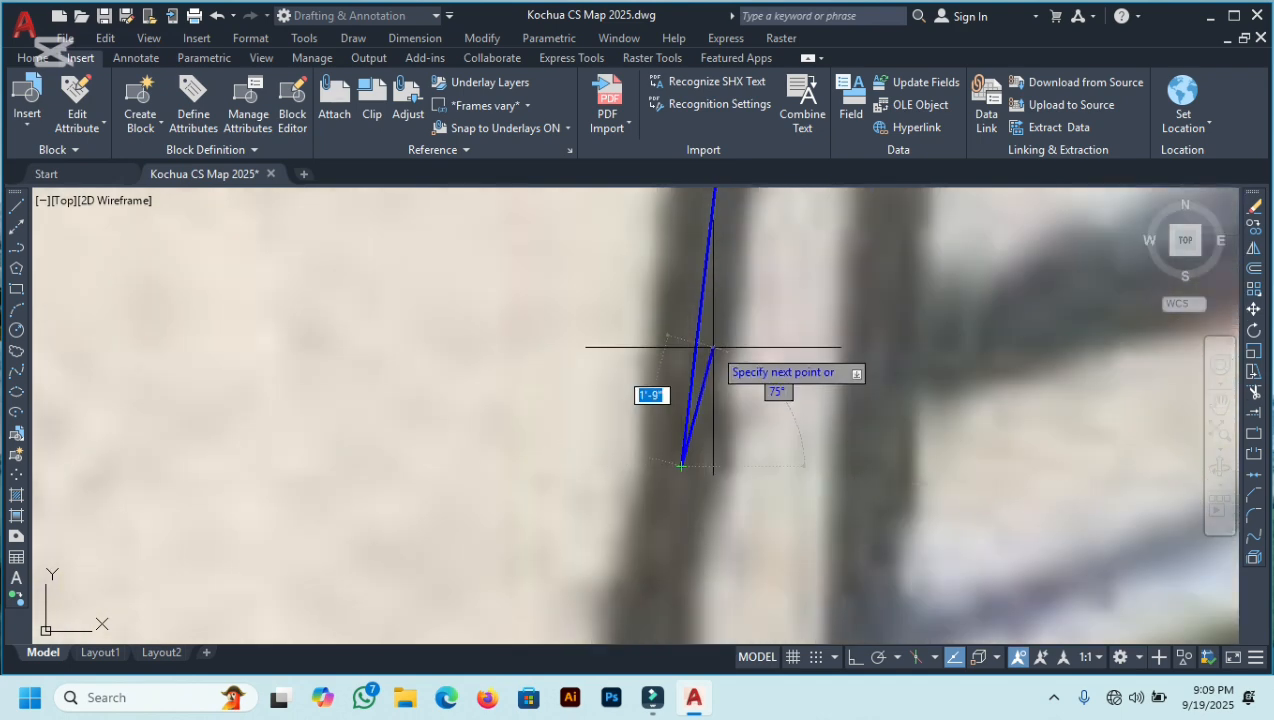
Continue the east boundary south alongside the neighbouring building to the plot's southeast corner
{"action": "scroll", "coordinate": [712, 348], "scroll_direction": "down", "scroll_amount": 5}
{"action": "scroll", "coordinate": [705, 540], "scroll_direction": "up", "scroll_amount": 4}
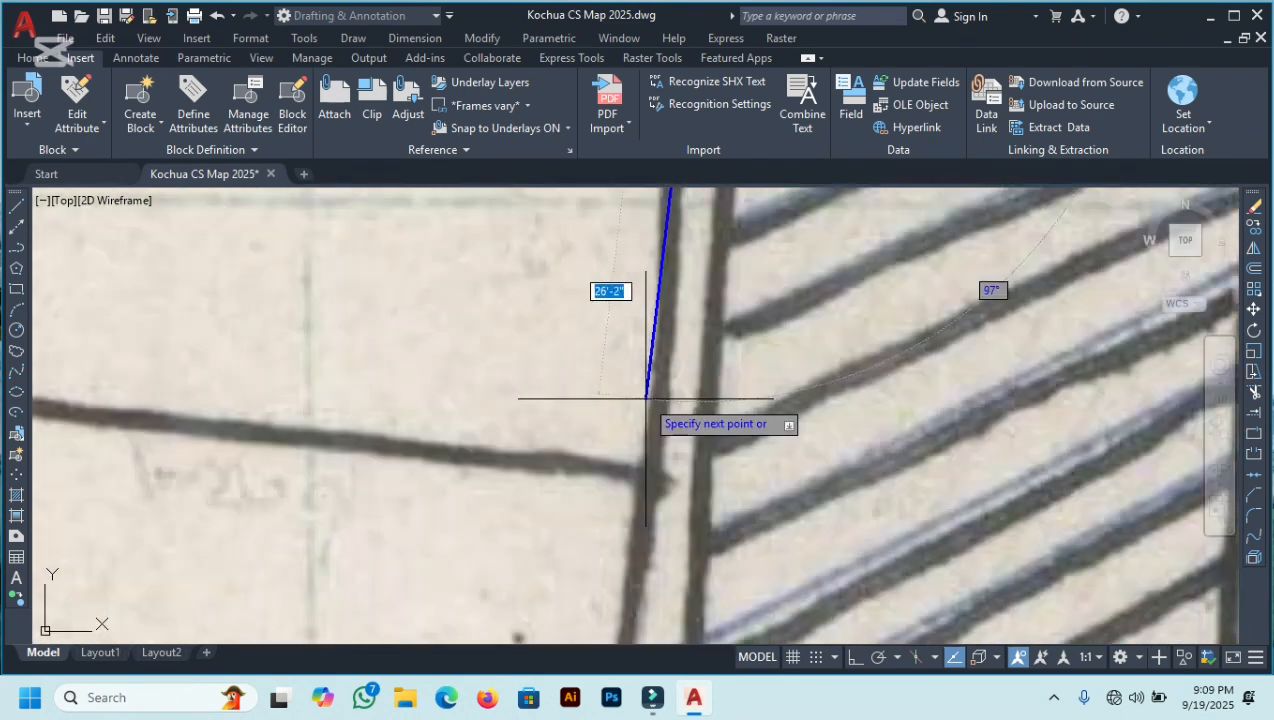
{"action": "scroll", "coordinate": [648, 479], "scroll_direction": "up", "scroll_amount": 3}
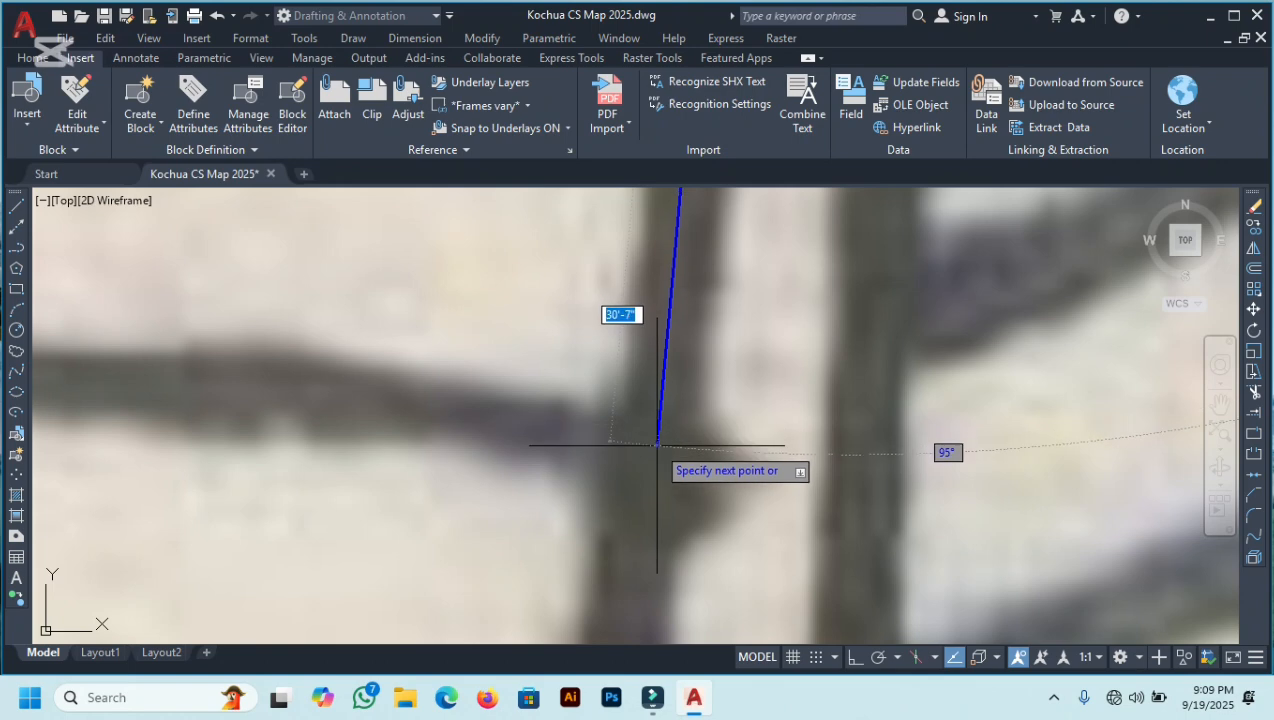
{"action": "scroll", "coordinate": [656, 449], "scroll_direction": "down", "scroll_amount": 3}
{"action": "left_click", "coordinate": [691, 483]}
Trace the plot's south boundary west to the southwest corner at the small hatched building, adding vertices where the line bends
{"action": "scroll", "coordinate": [455, 463], "scroll_direction": "up", "scroll_amount": 3}
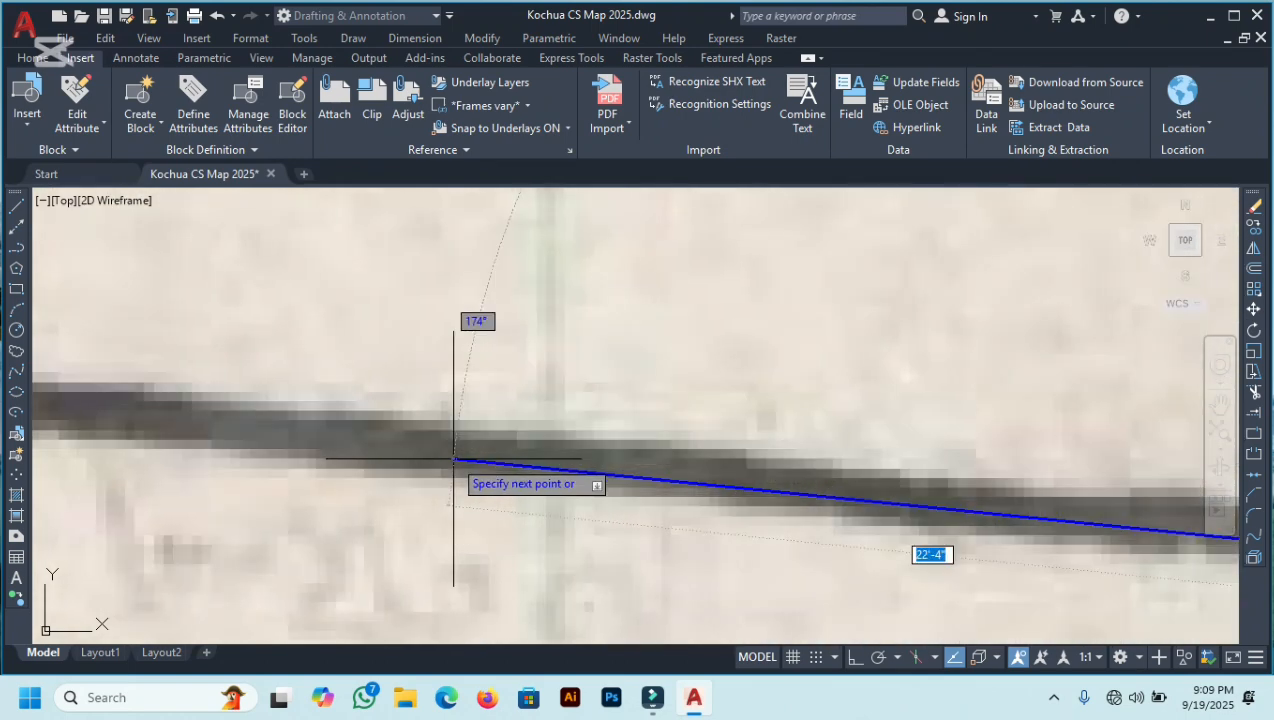
{"action": "scroll", "coordinate": [460, 455], "scroll_direction": "down", "scroll_amount": 3}
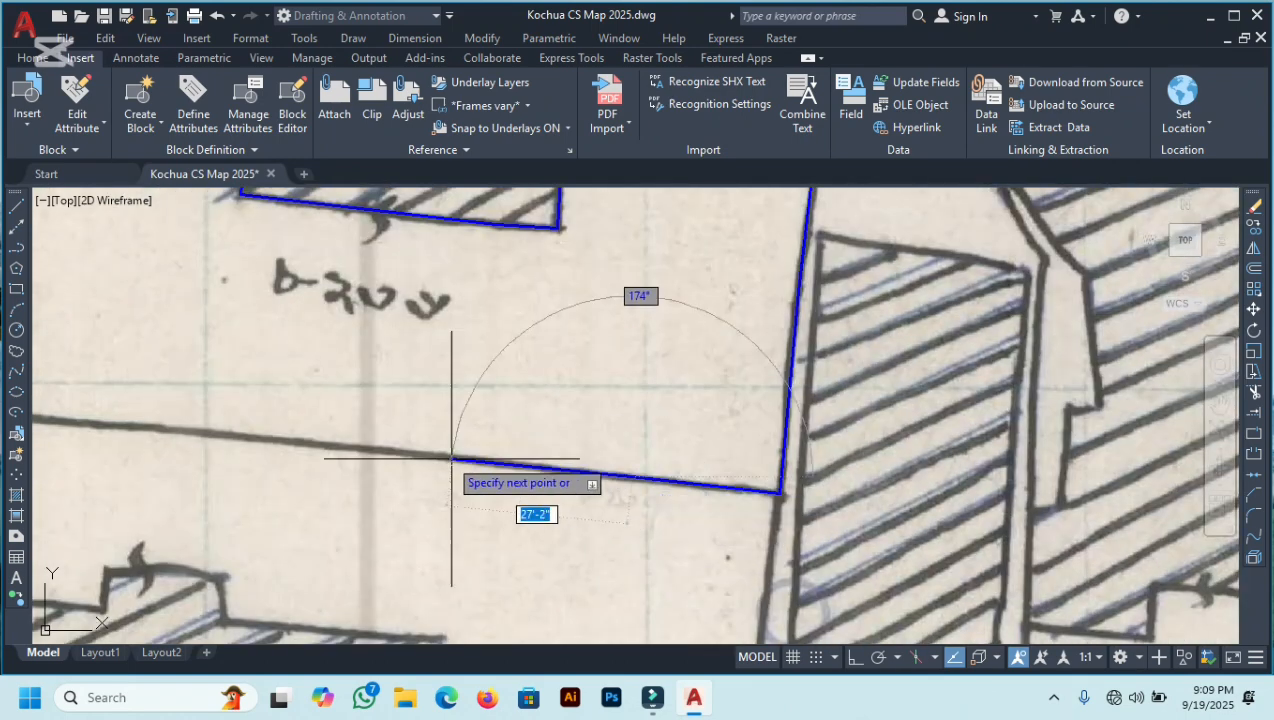
{"action": "scroll", "coordinate": [397, 451], "scroll_direction": "up", "scroll_amount": 3}
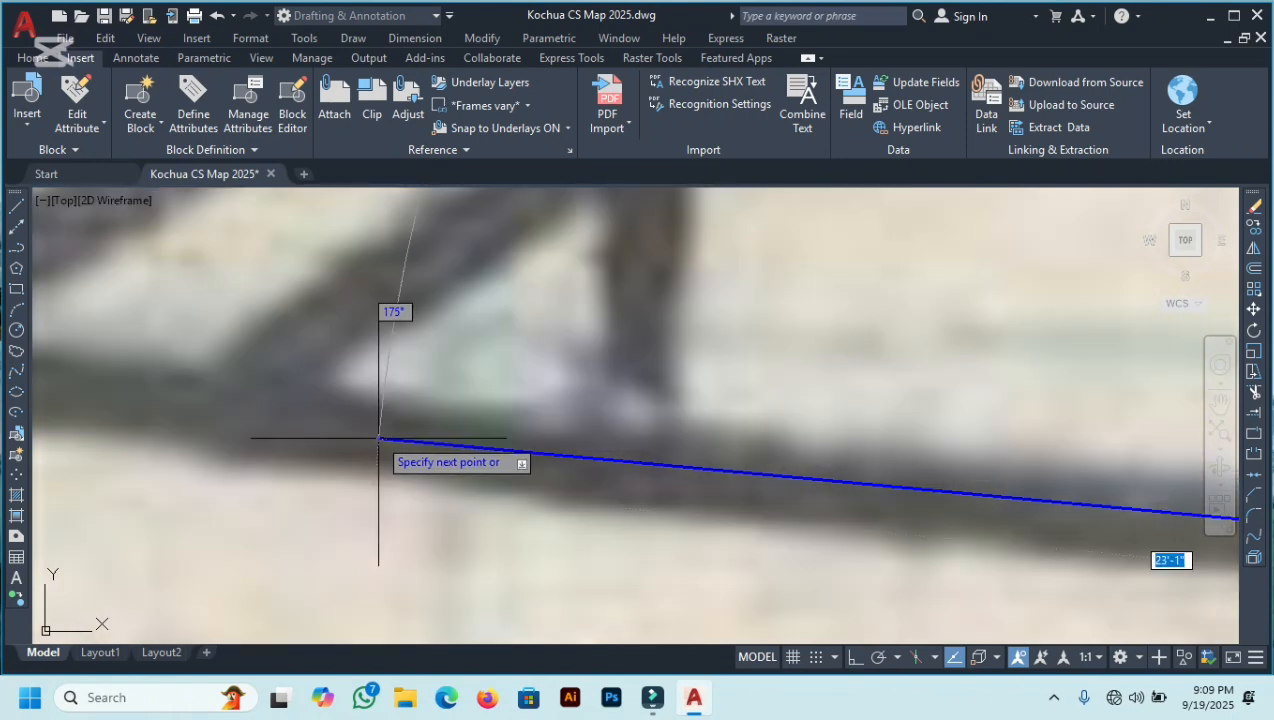
{"action": "scroll", "coordinate": [640, 469], "scroll_direction": "down", "scroll_amount": 3}
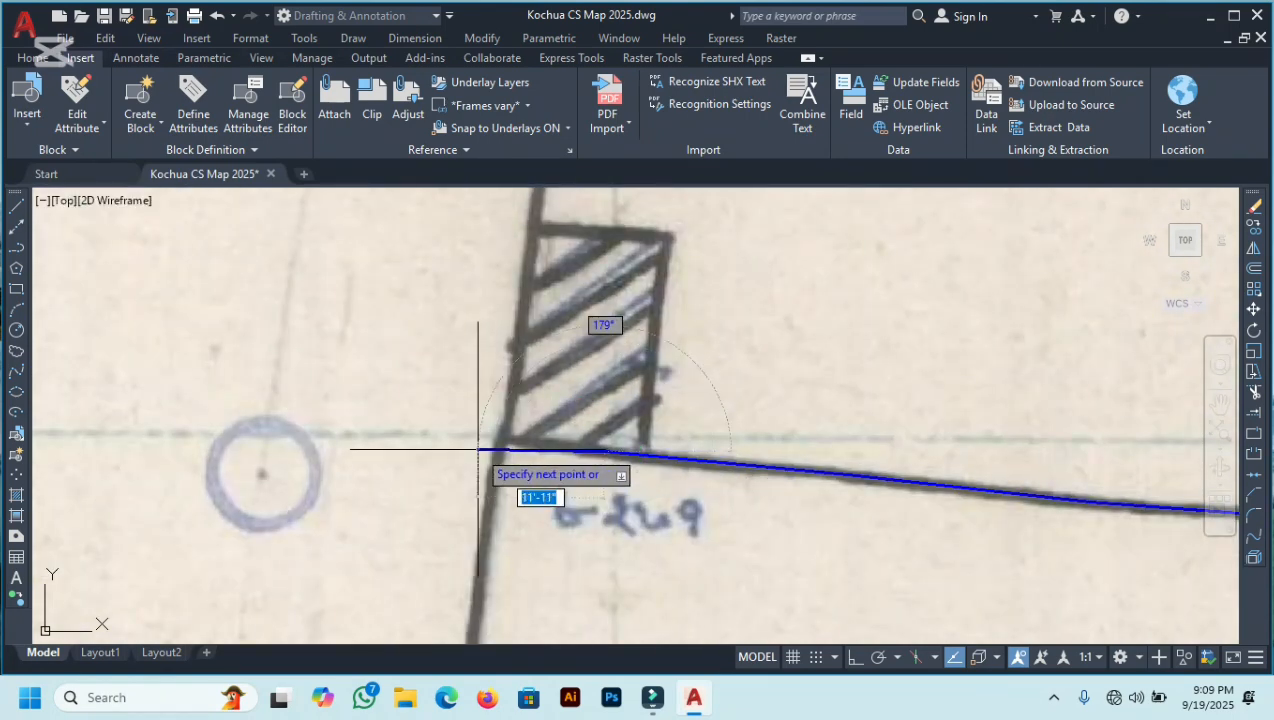
{"action": "scroll", "coordinate": [506, 443], "scroll_direction": "up", "scroll_amount": 3}
{"action": "scroll", "coordinate": [530, 392], "scroll_direction": "down", "scroll_amount": 1}
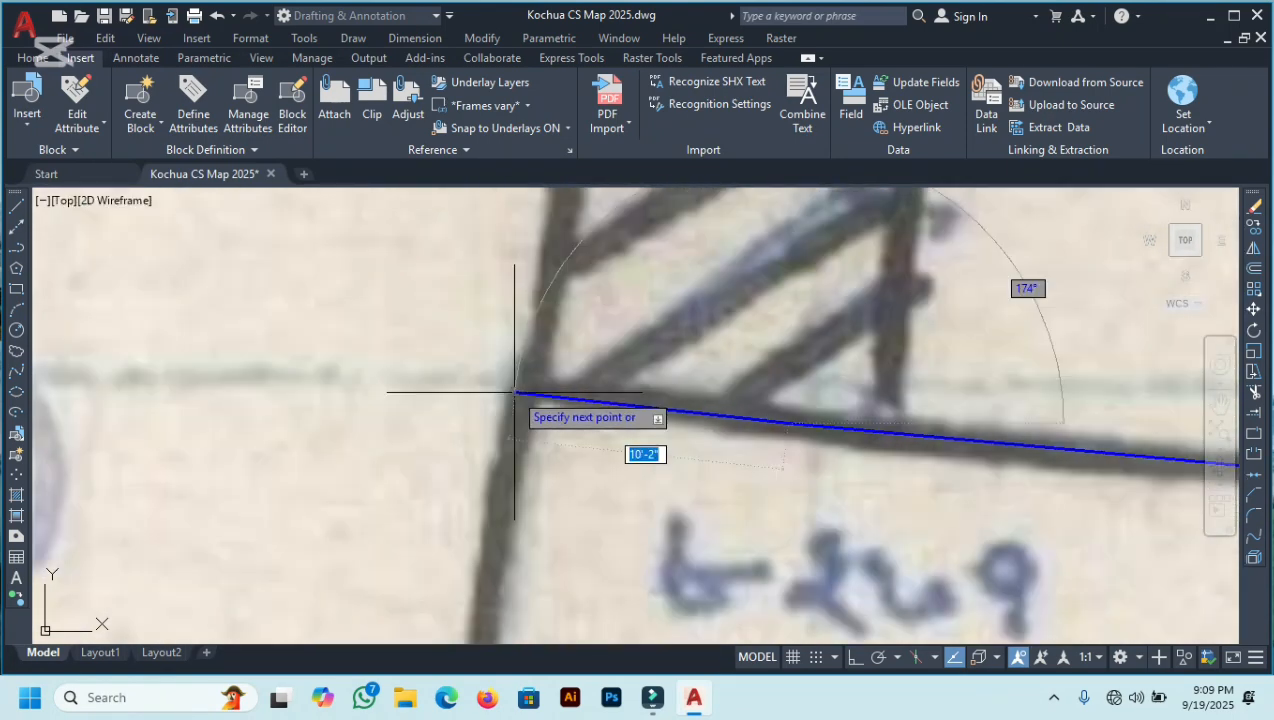
{"action": "scroll", "coordinate": [516, 387], "scroll_direction": "up", "scroll_amount": 1}
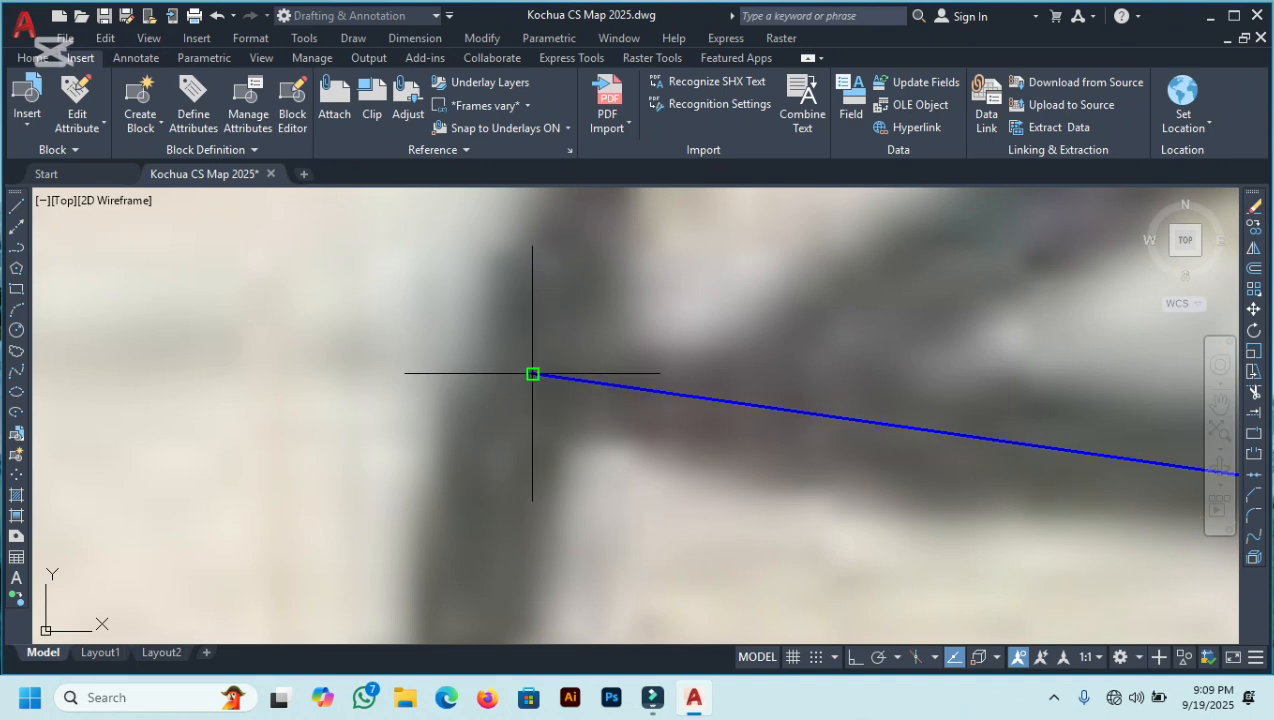
{"action": "left_click", "coordinate": [535, 373]}
{"action": "scroll", "coordinate": [533, 505], "scroll_direction": "down", "scroll_amount": 3}
{"action": "scroll", "coordinate": [536, 511], "scroll_direction": "down", "scroll_amount": 2}
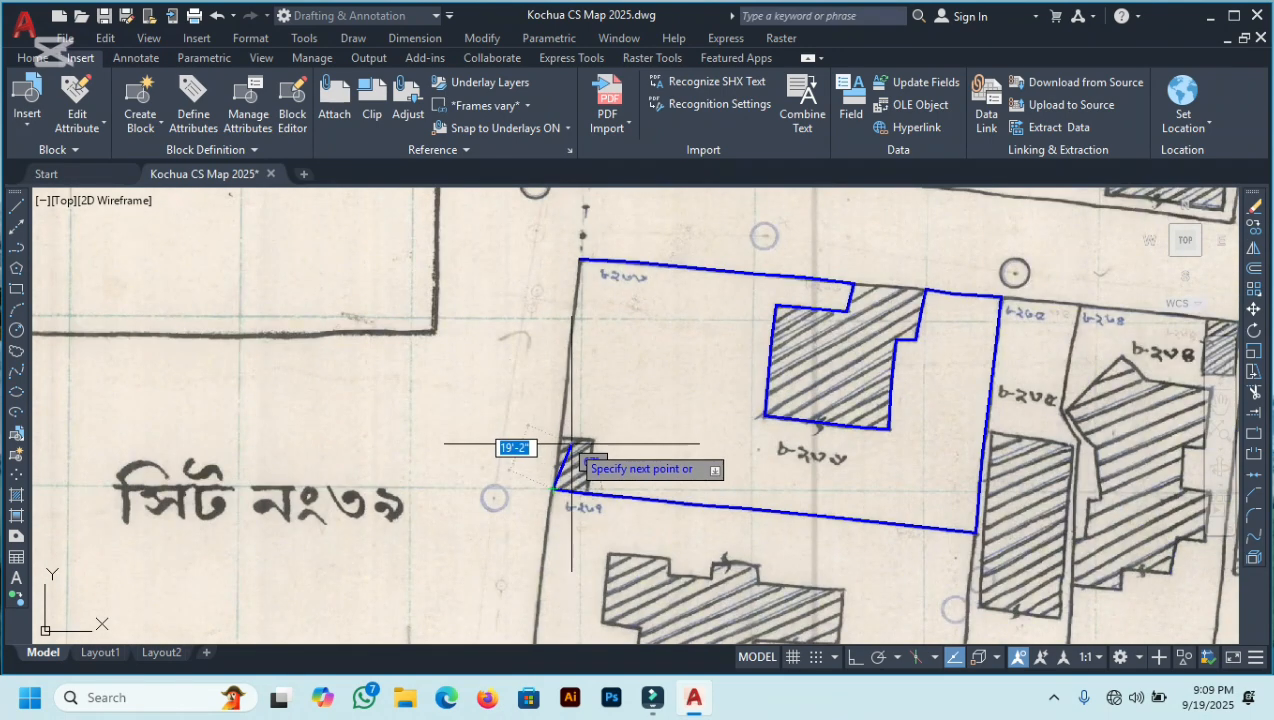
Trace the plot's west boundary north past the small hatched building, adding vertices along the line
{"action": "scroll", "coordinate": [570, 442], "scroll_direction": "up", "scroll_amount": 5}
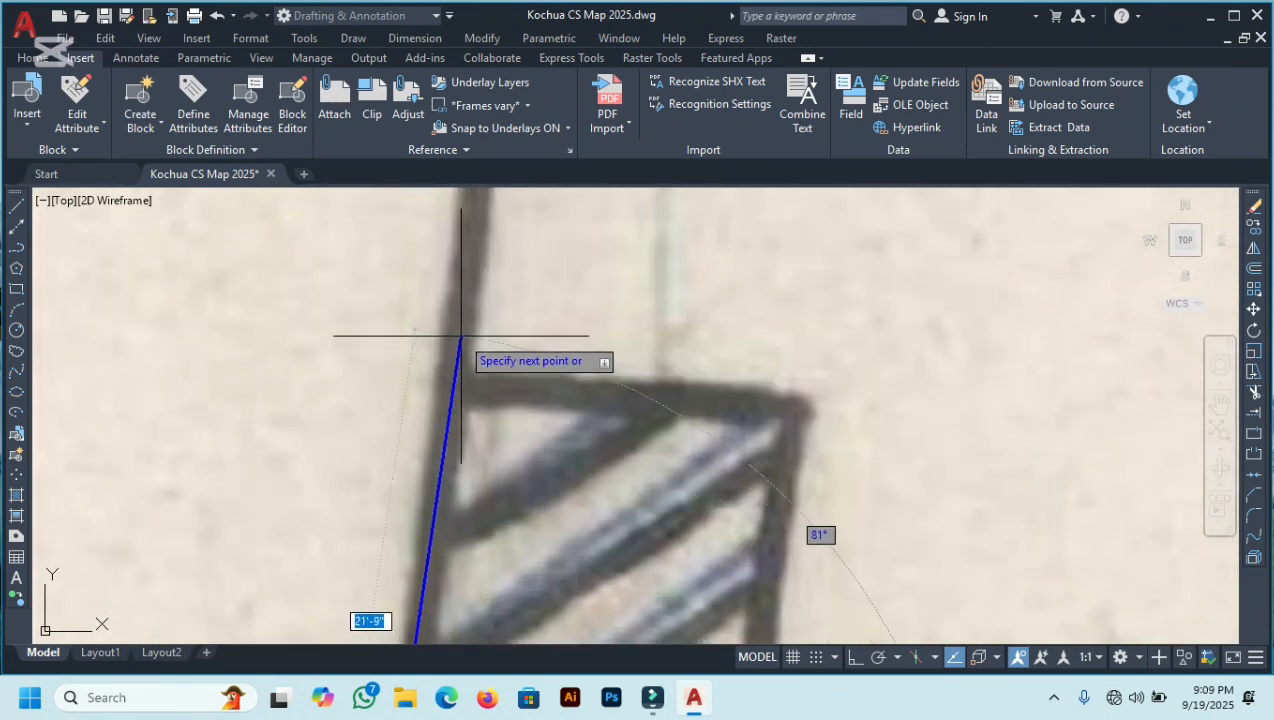
{"action": "scroll", "coordinate": [461, 335], "scroll_direction": "down", "scroll_amount": 4}
{"action": "scroll", "coordinate": [470, 400], "scroll_direction": "up", "scroll_amount": 5}
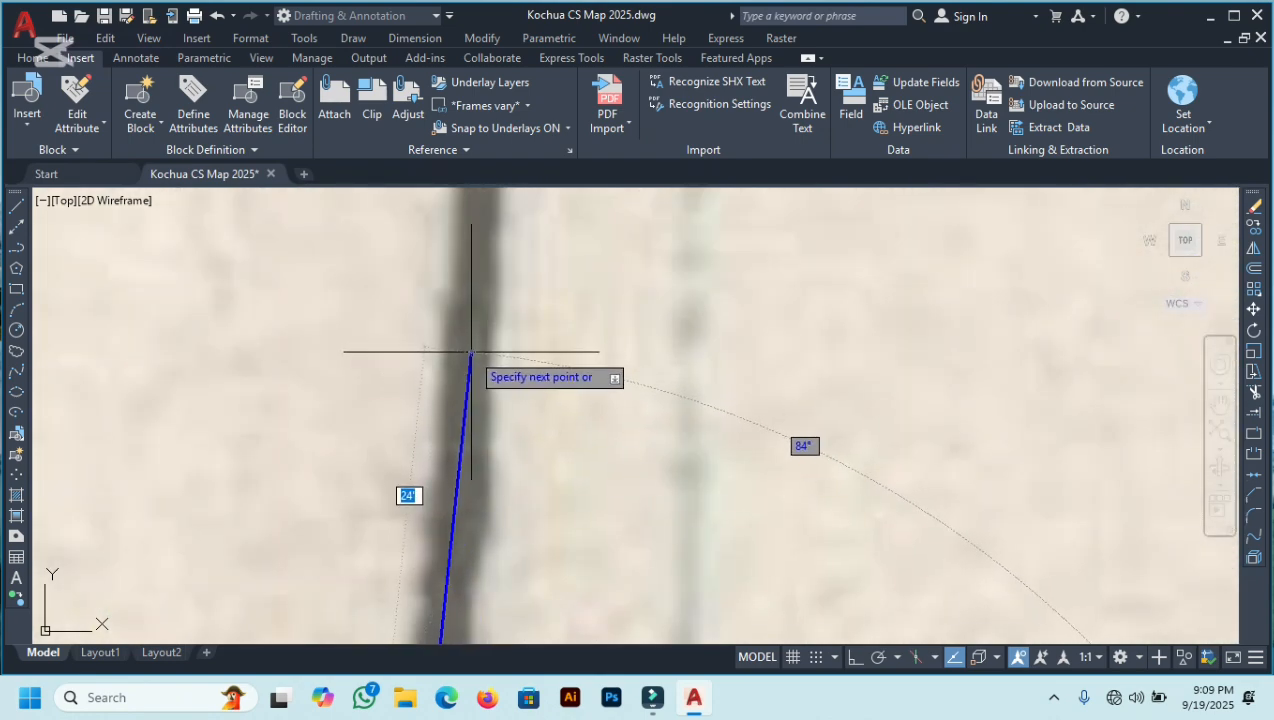
{"action": "scroll", "coordinate": [469, 470], "scroll_direction": "down", "scroll_amount": 4}
{"action": "scroll", "coordinate": [455, 384], "scroll_direction": "up", "scroll_amount": 4}
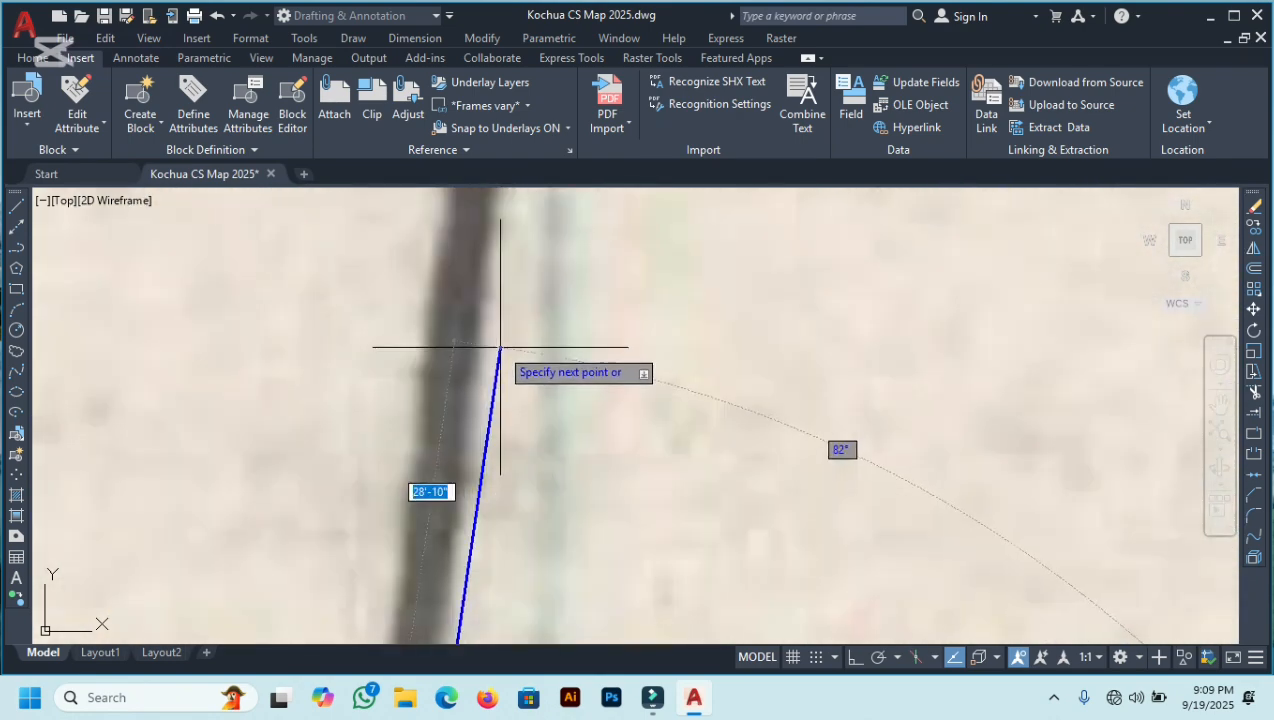
{"action": "left_click", "coordinate": [454, 302]}
{"action": "scroll", "coordinate": [497, 482], "scroll_direction": "down", "scroll_amount": 5}
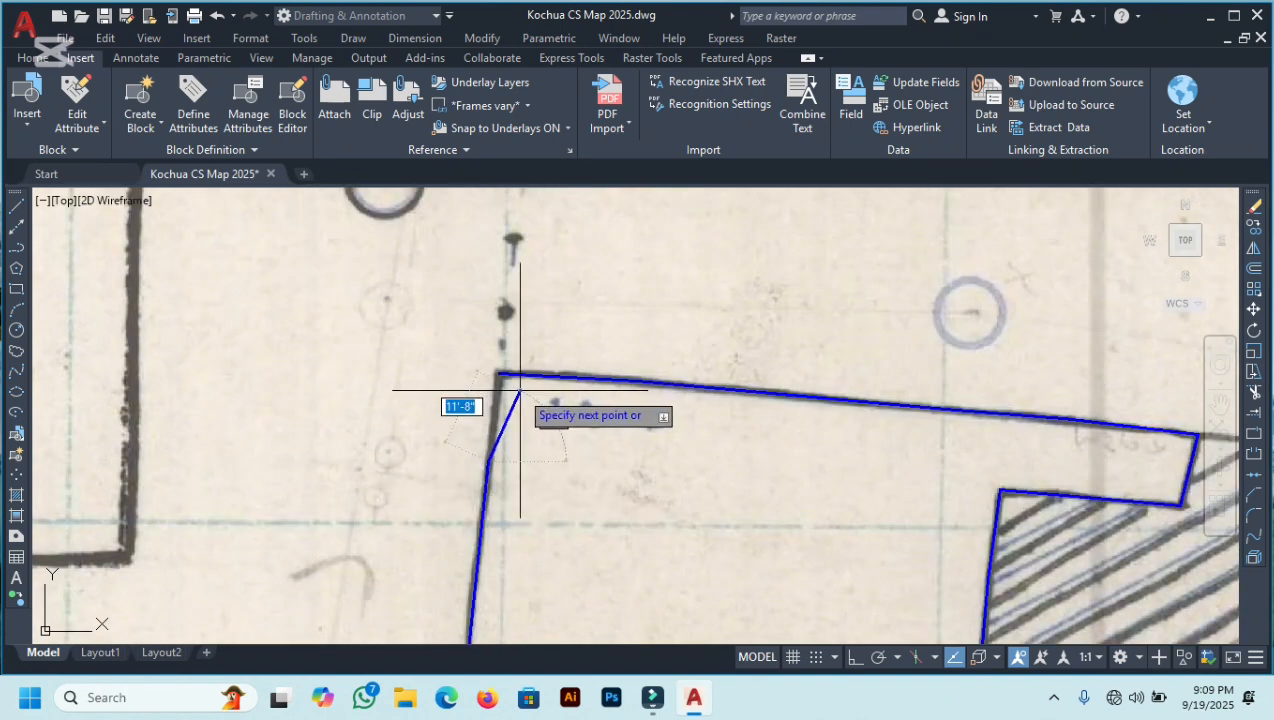
Join the west boundary to the outline's starting point at the northwest corner and finish the polyline
{"action": "scroll", "coordinate": [520, 390], "scroll_direction": "up", "scroll_amount": 4}
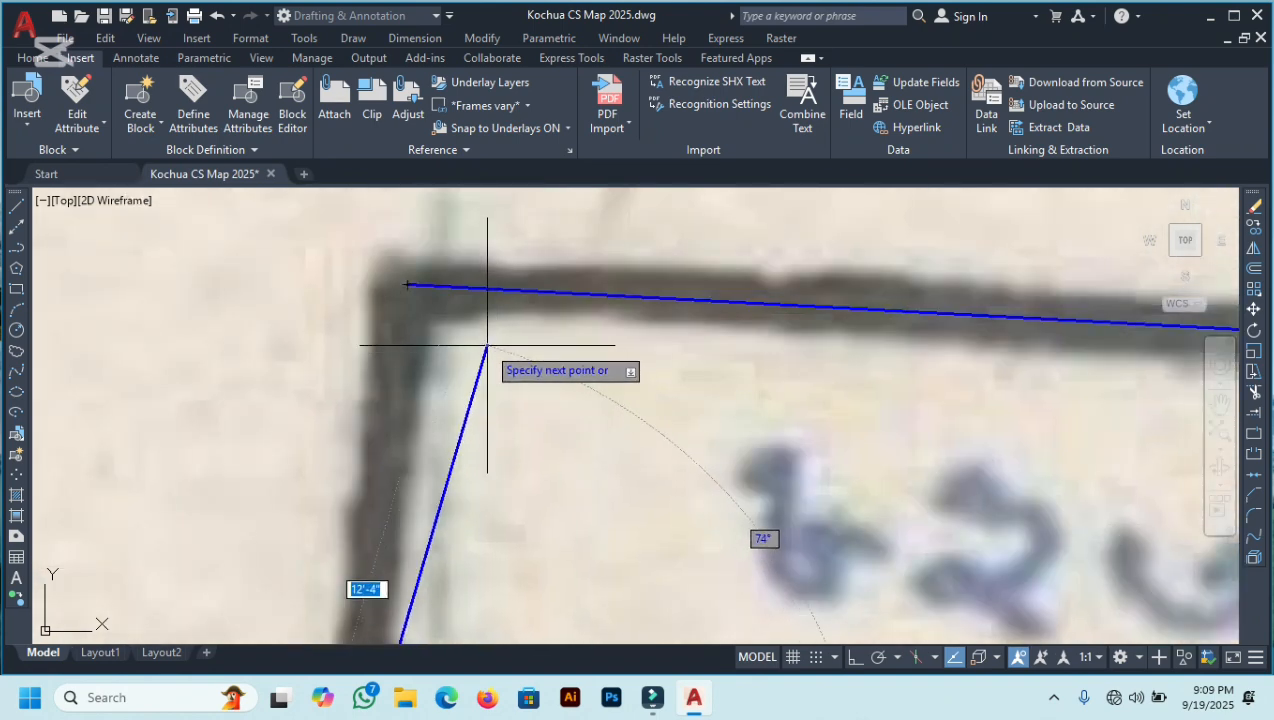
{"action": "left_click", "coordinate": [407, 285]}
{"action": "scroll", "coordinate": [321, 362], "scroll_direction": "down", "scroll_amount": 3}
{"action": "right_click", "coordinate": [376, 331]}
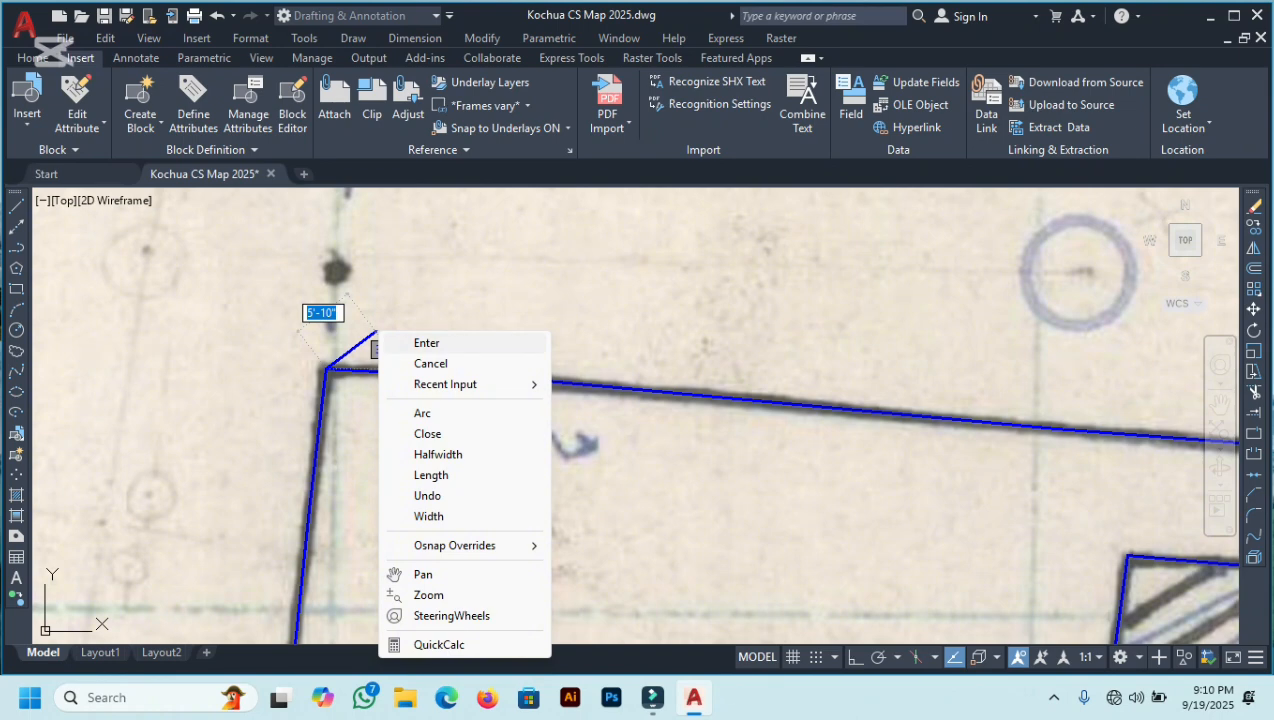
{"action": "left_click", "coordinate": [426, 343]}
Draw a polyline along the main hatched building's road-side edge, bridging the gap in the plot's north boundary
{"action": "scroll", "coordinate": [376, 363], "scroll_direction": "down", "scroll_amount": 4}
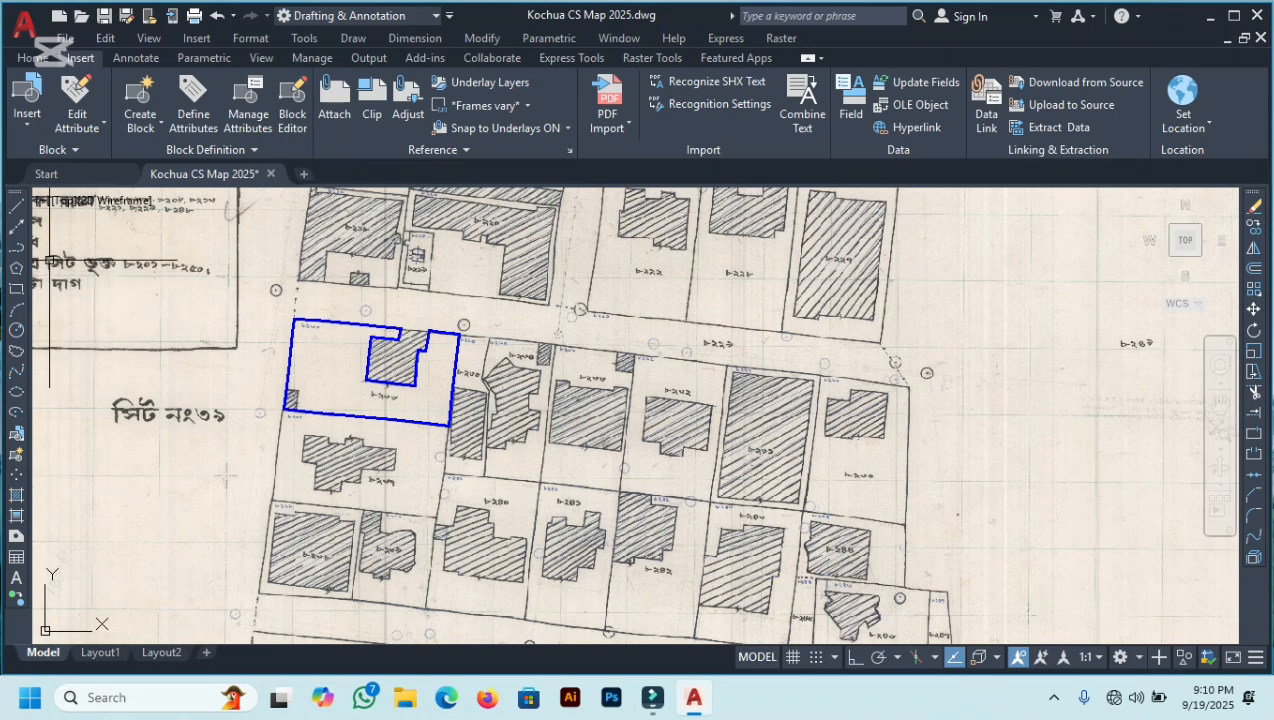
{"action": "left_click", "coordinate": [17, 248]}
{"action": "scroll", "coordinate": [445, 315], "scroll_direction": "up", "scroll_amount": 5}
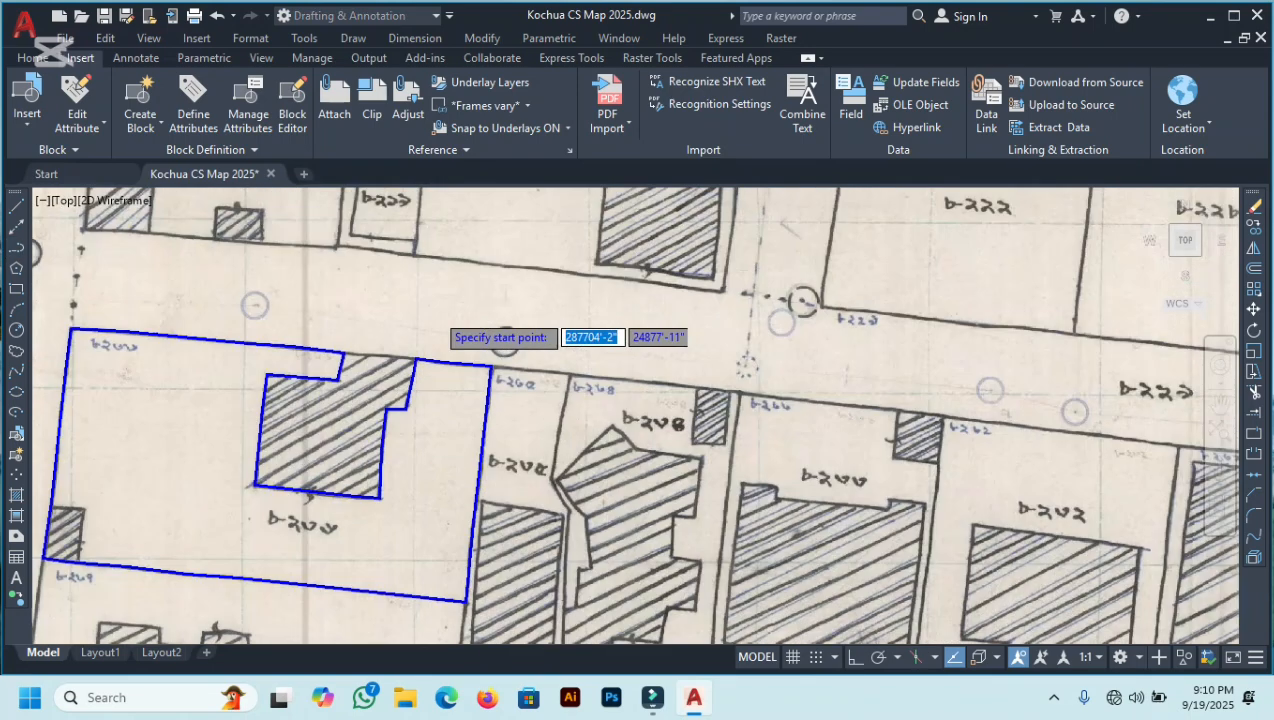
{"action": "scroll", "coordinate": [392, 338], "scroll_direction": "down", "scroll_amount": 2}
{"action": "scroll", "coordinate": [392, 338], "scroll_direction": "up", "scroll_amount": 5}
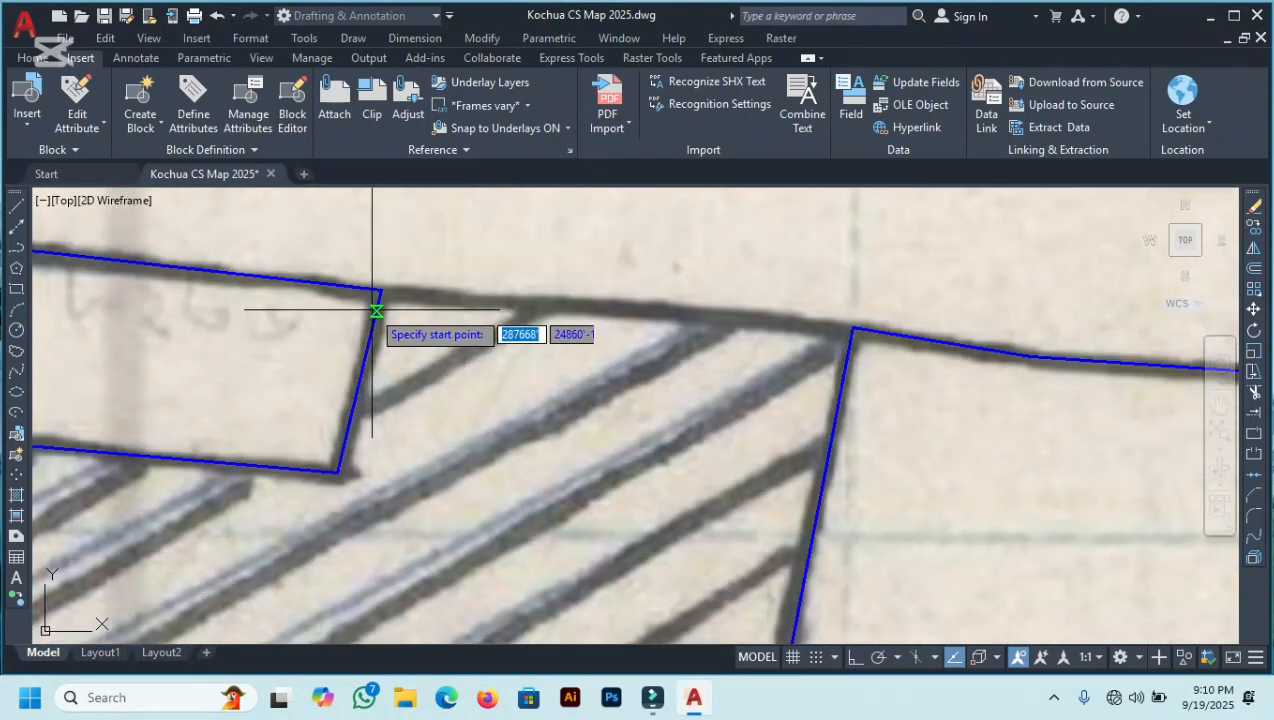
{"action": "scroll", "coordinate": [760, 310], "scroll_direction": "up", "scroll_amount": 3}
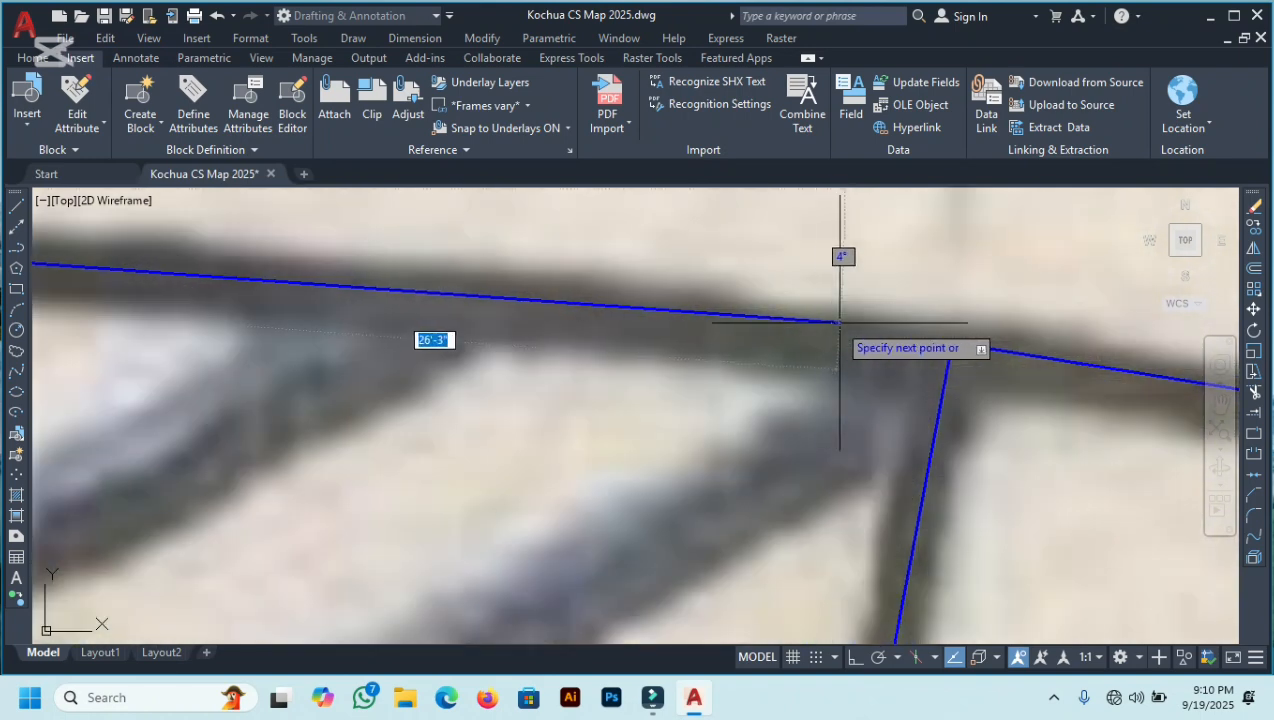
{"action": "left_click", "coordinate": [952, 343]}
{"action": "scroll", "coordinate": [790, 300], "scroll_direction": "down", "scroll_amount": 3}
{"action": "right_click", "coordinate": [786, 228]}
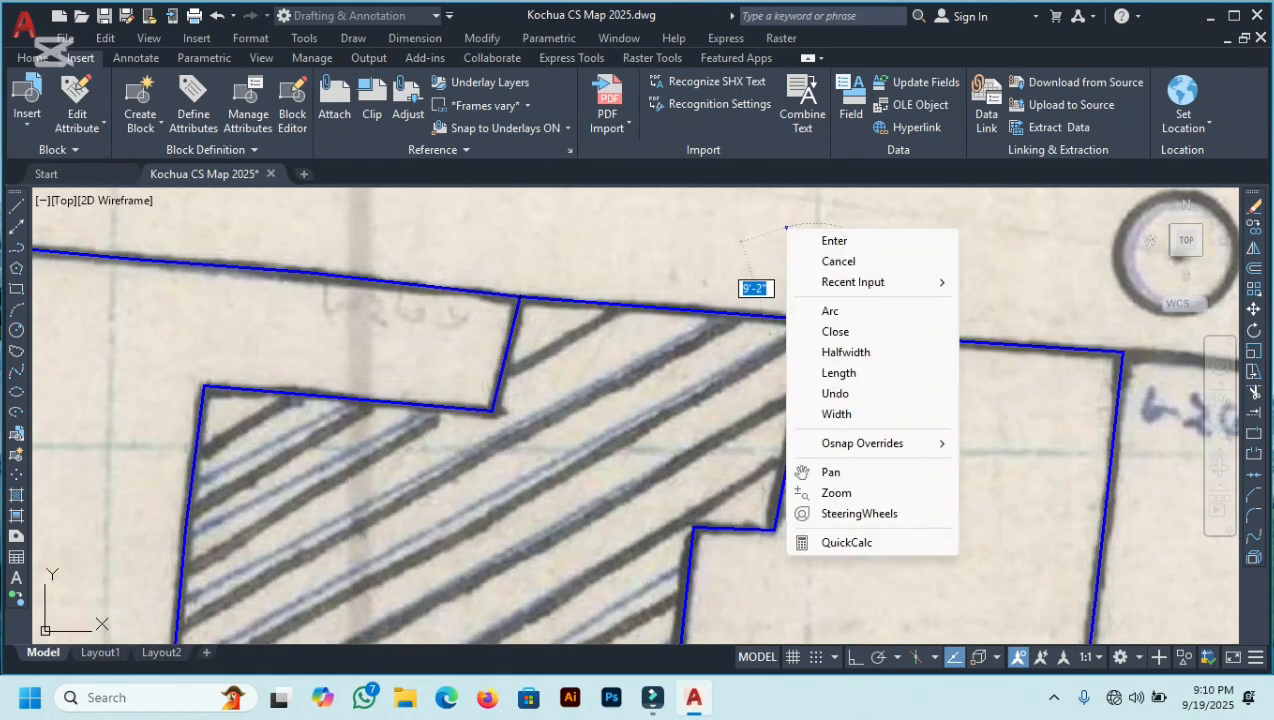
{"action": "left_click", "coordinate": [833, 241]}
Trace the small hatched building's north wall with a polyline from the plot's west boundary to the building's northeast corner
{"action": "scroll", "coordinate": [660, 243], "scroll_direction": "down", "scroll_amount": 5}
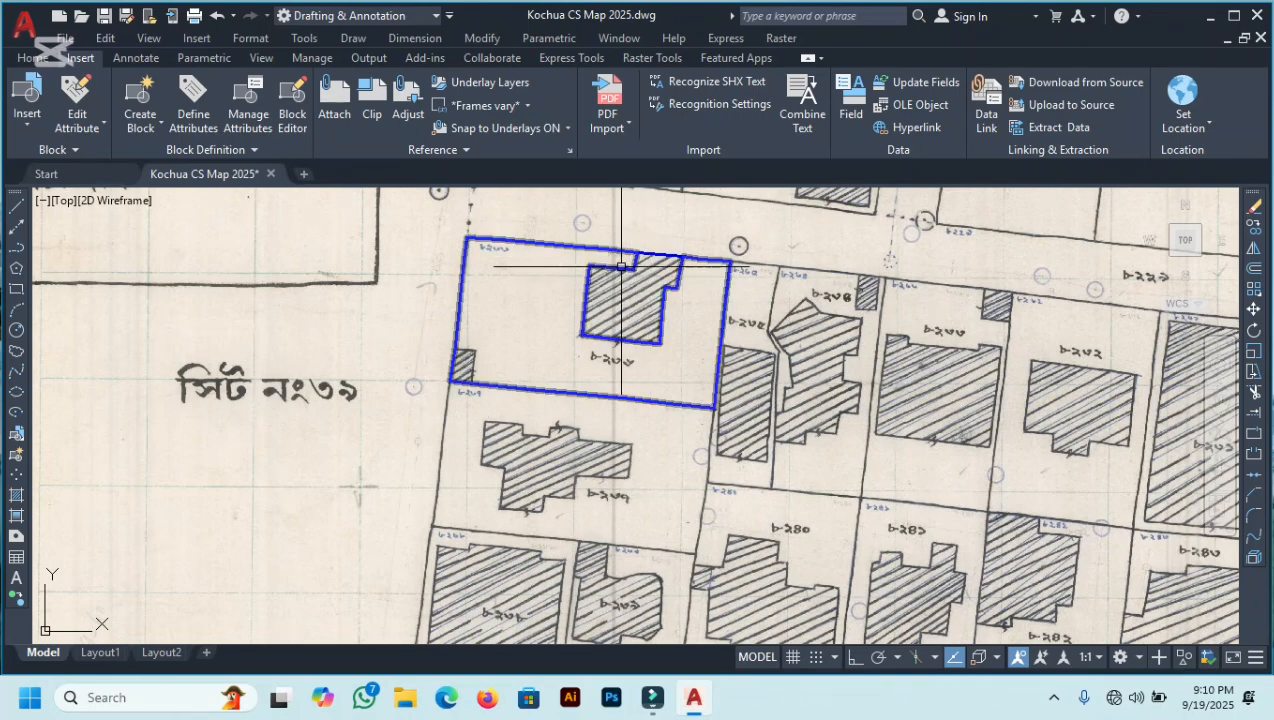
{"action": "scroll", "coordinate": [471, 328], "scroll_direction": "up", "scroll_amount": 6}
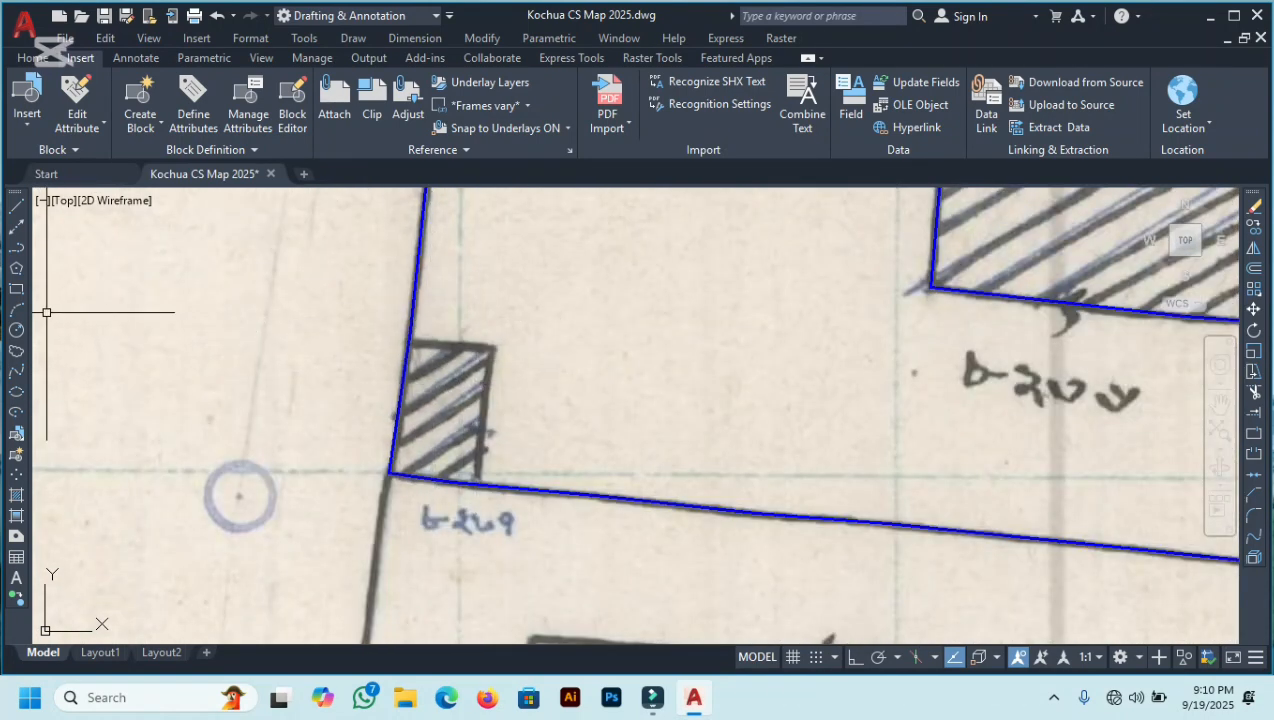
{"action": "key", "text": "Return"}
{"action": "scroll", "coordinate": [384, 362], "scroll_direction": "up", "scroll_amount": 4}
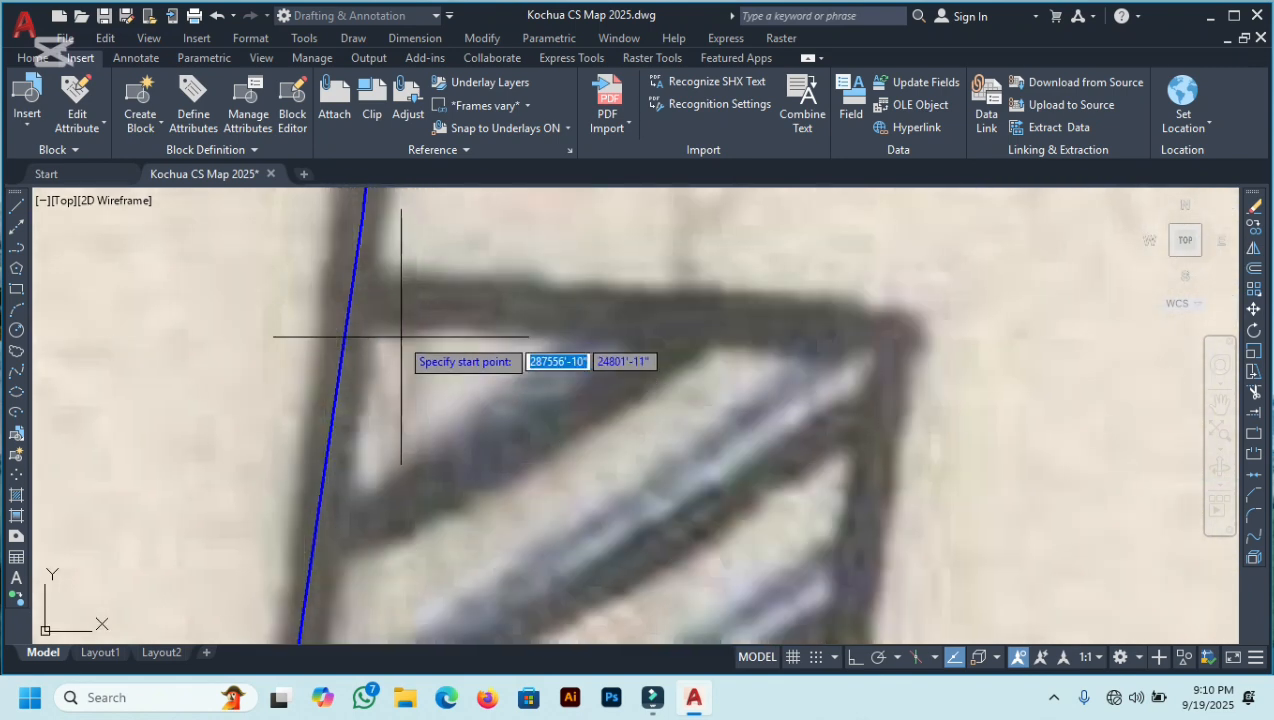
{"action": "left_click", "coordinate": [350, 295]}
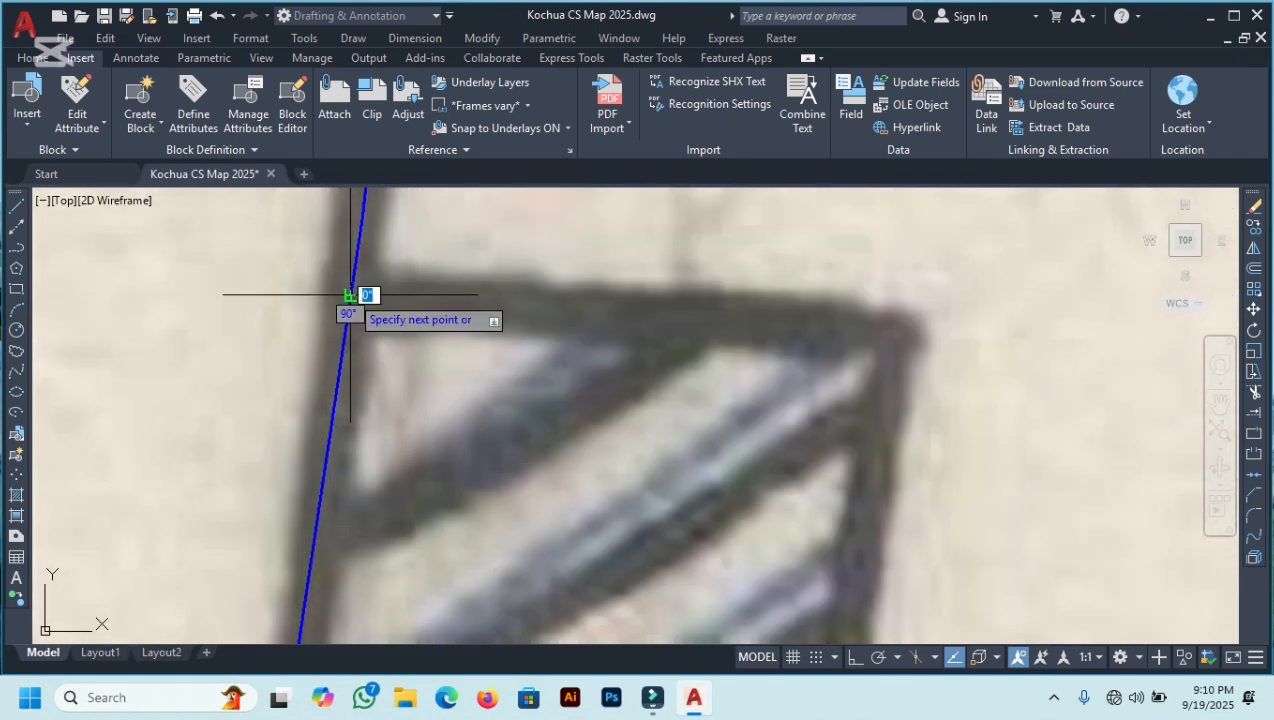
{"action": "left_click", "coordinate": [890, 328]}
Trace the small building's east wall south to the plot's south boundary and finish the polyline
{"action": "scroll", "coordinate": [868, 240], "scroll_direction": "down", "scroll_amount": 5}
{"action": "scroll", "coordinate": [862, 358], "scroll_direction": "down", "scroll_amount": 2}
{"action": "scroll", "coordinate": [862, 392], "scroll_direction": "up", "scroll_amount": 7}
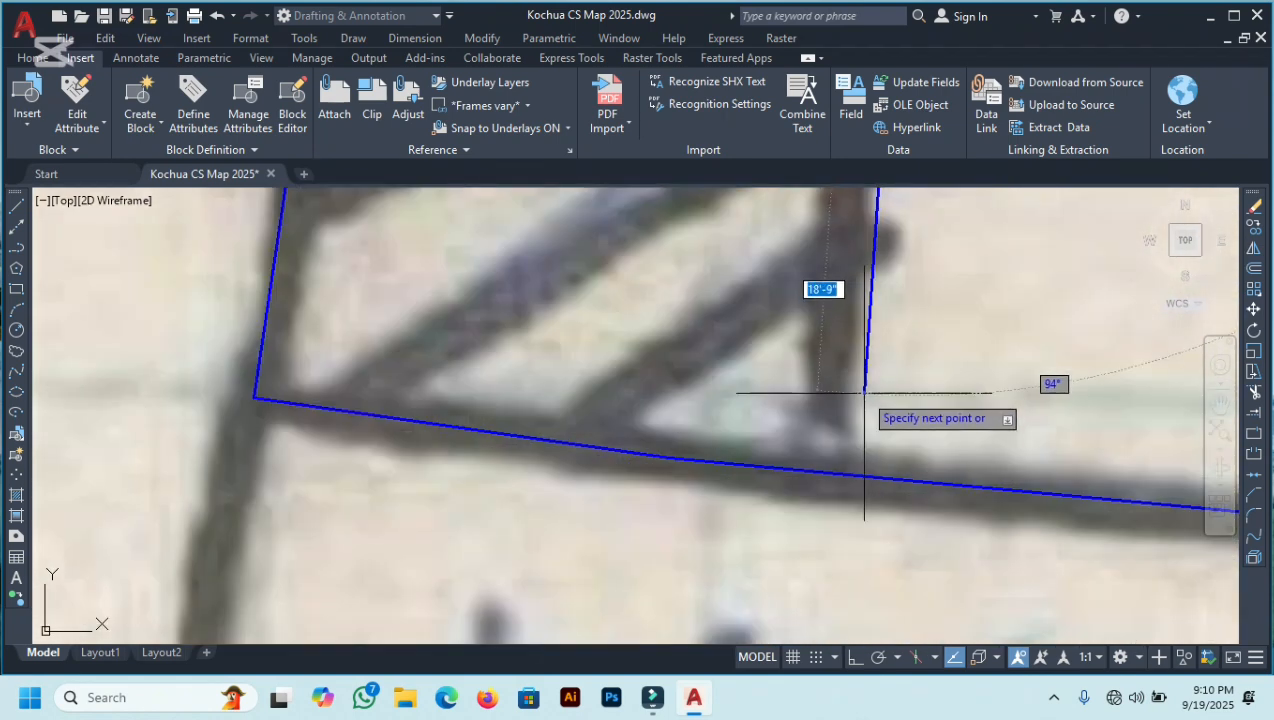
{"action": "scroll", "coordinate": [835, 474], "scroll_direction": "up", "scroll_amount": 2}
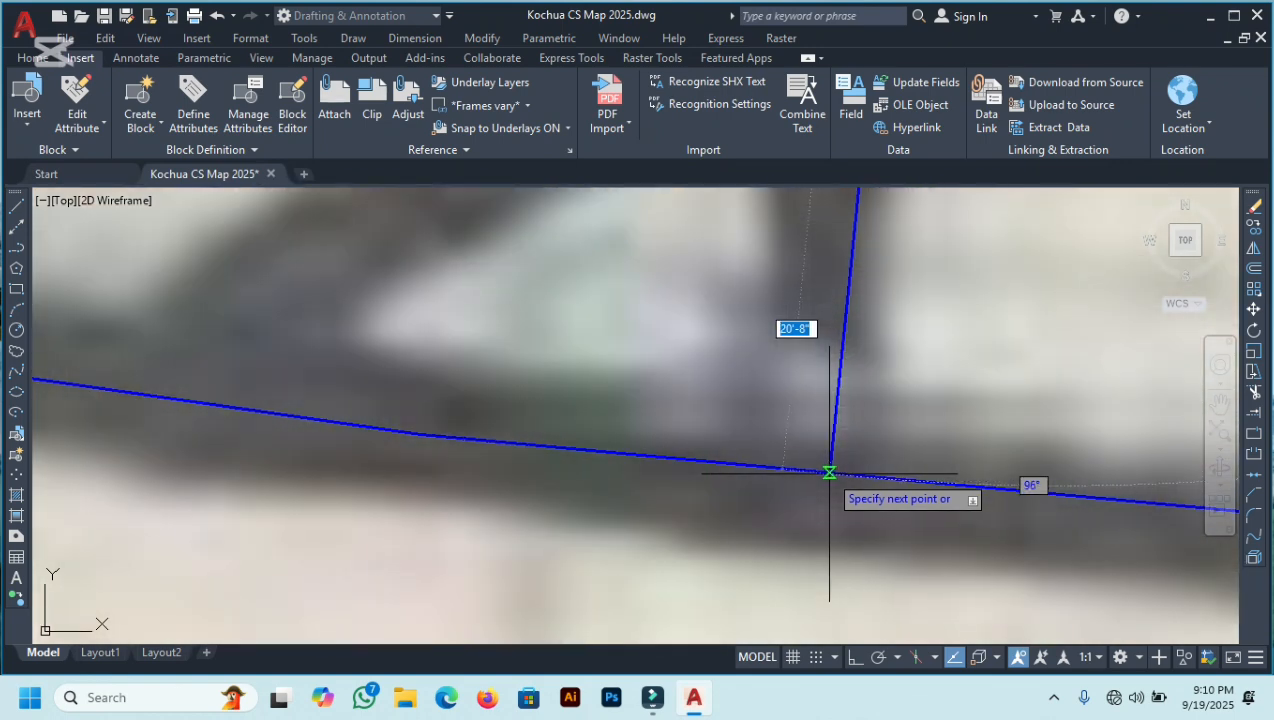
{"action": "left_click", "coordinate": [804, 469]}
{"action": "right_click", "coordinate": [880, 398]}
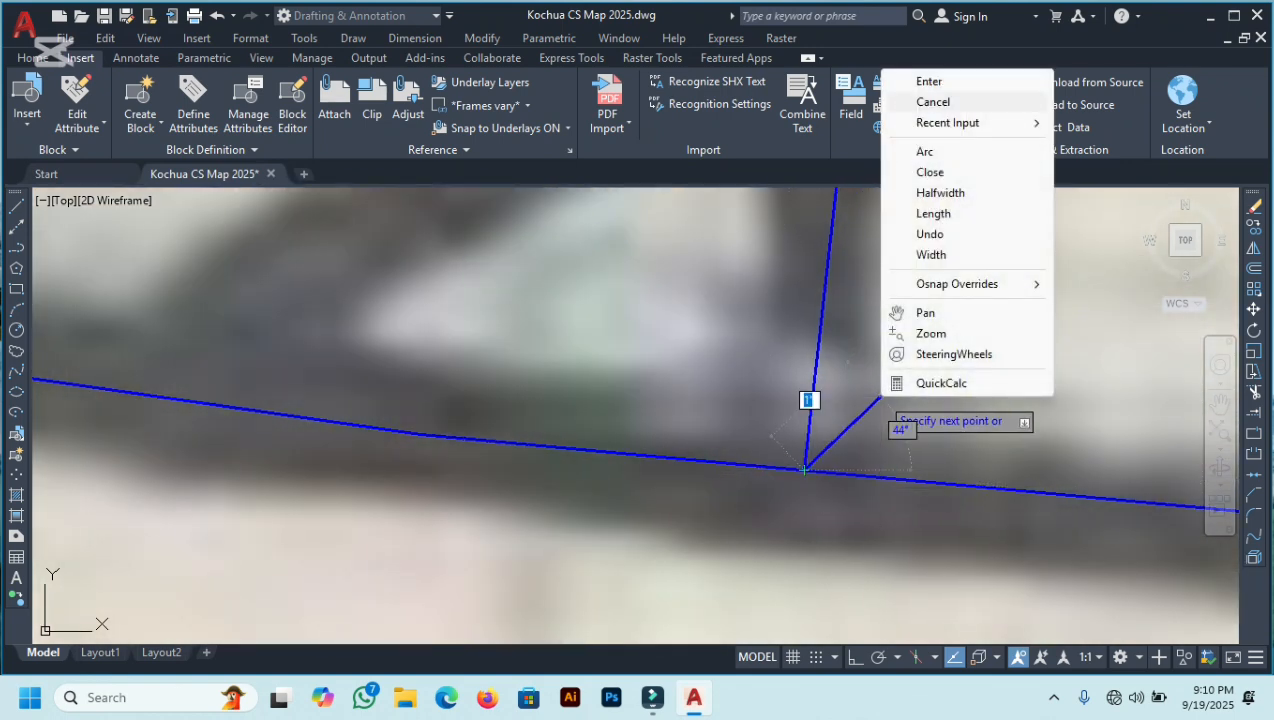
{"action": "left_click", "coordinate": [929, 81]}
Trace the small building's northernmost hatch line with a polyline from its west wall up to the north wall
{"action": "scroll", "coordinate": [767, 488], "scroll_direction": "down", "scroll_amount": 5}
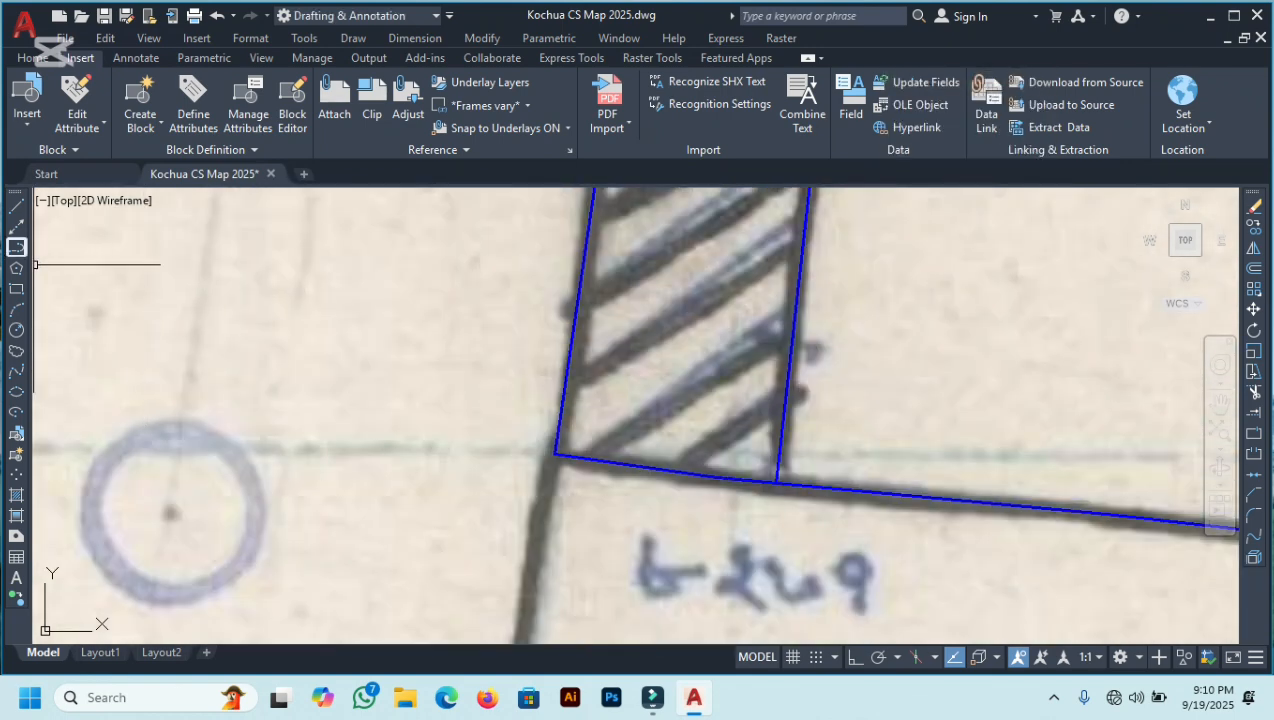
{"action": "left_click", "coordinate": [16, 227]}
{"action": "scroll", "coordinate": [327, 540], "scroll_direction": "down", "scroll_amount": 5}
{"action": "scroll", "coordinate": [470, 500], "scroll_direction": "up", "scroll_amount": 6}
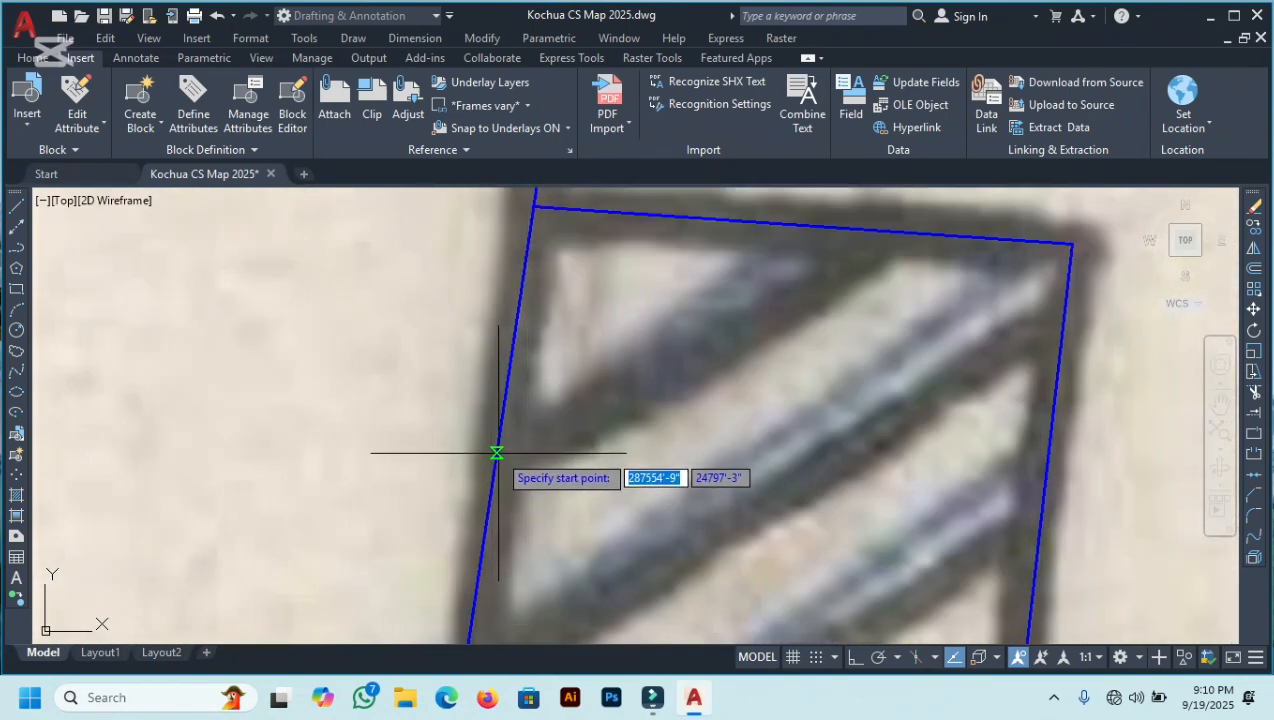
{"action": "left_click", "coordinate": [495, 452]}
{"action": "scroll", "coordinate": [510, 480], "scroll_direction": "down", "scroll_amount": 4}
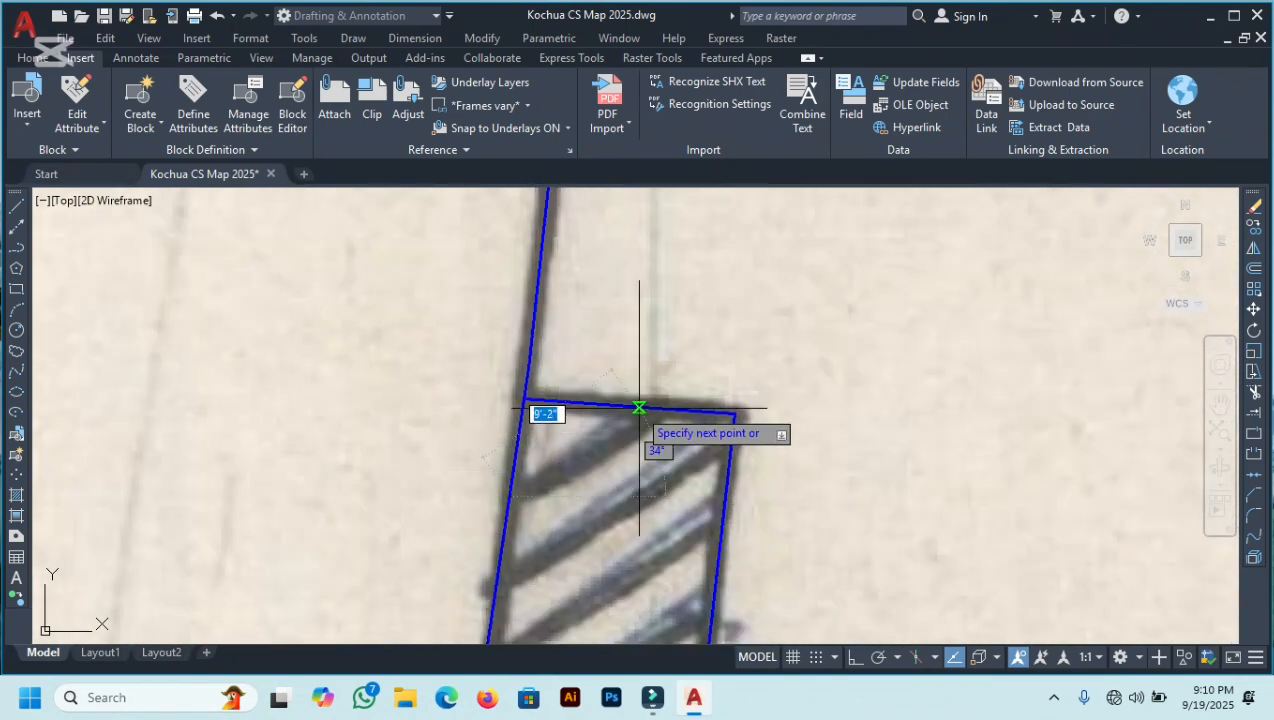
{"action": "scroll", "coordinate": [639, 408], "scroll_direction": "up", "scroll_amount": 5}
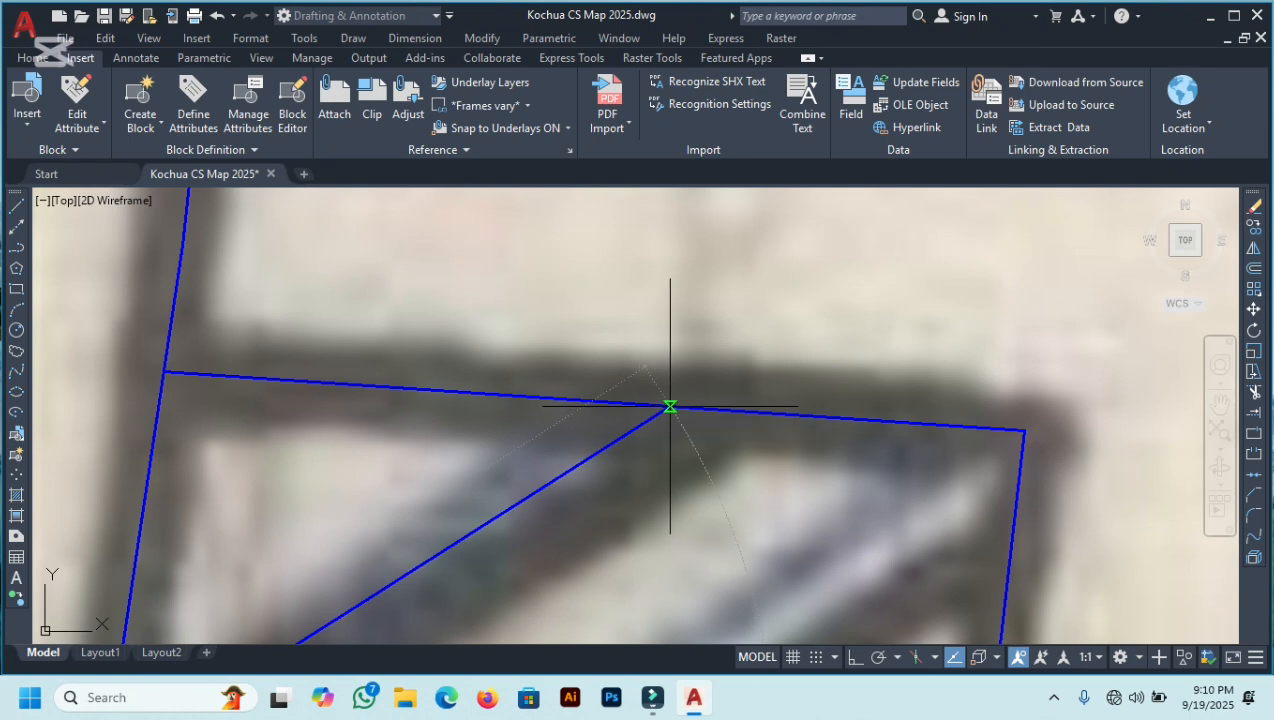
{"action": "left_click", "coordinate": [670, 407]}
{"action": "right_click", "coordinate": [748, 336]}
{"action": "left_click", "coordinate": [772, 350]}
{"action": "scroll", "coordinate": [640, 305], "scroll_direction": "down", "scroll_amount": 5}
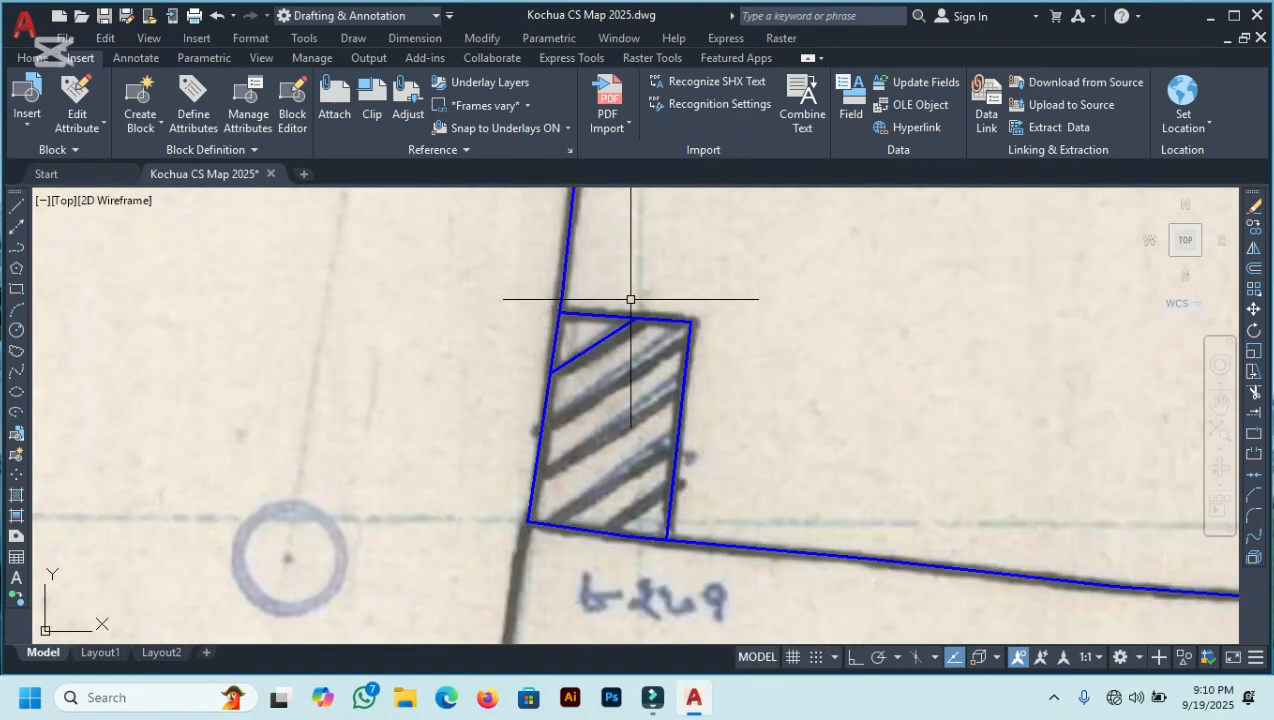
Trace the small building's second hatch line with a polyline from the west wall to the east wall just below the northeast corner
{"action": "scroll", "coordinate": [579, 449], "scroll_direction": "up", "scroll_amount": 2}
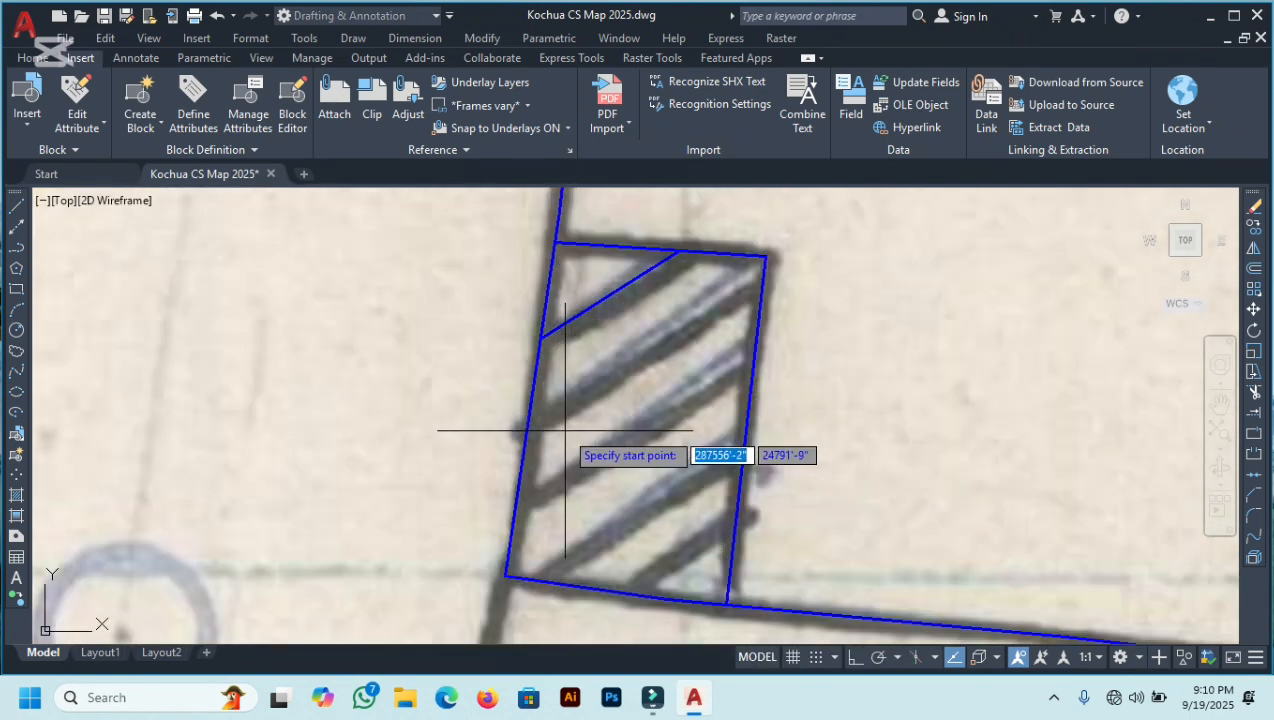
{"action": "scroll", "coordinate": [548, 424], "scroll_direction": "up", "scroll_amount": 5}
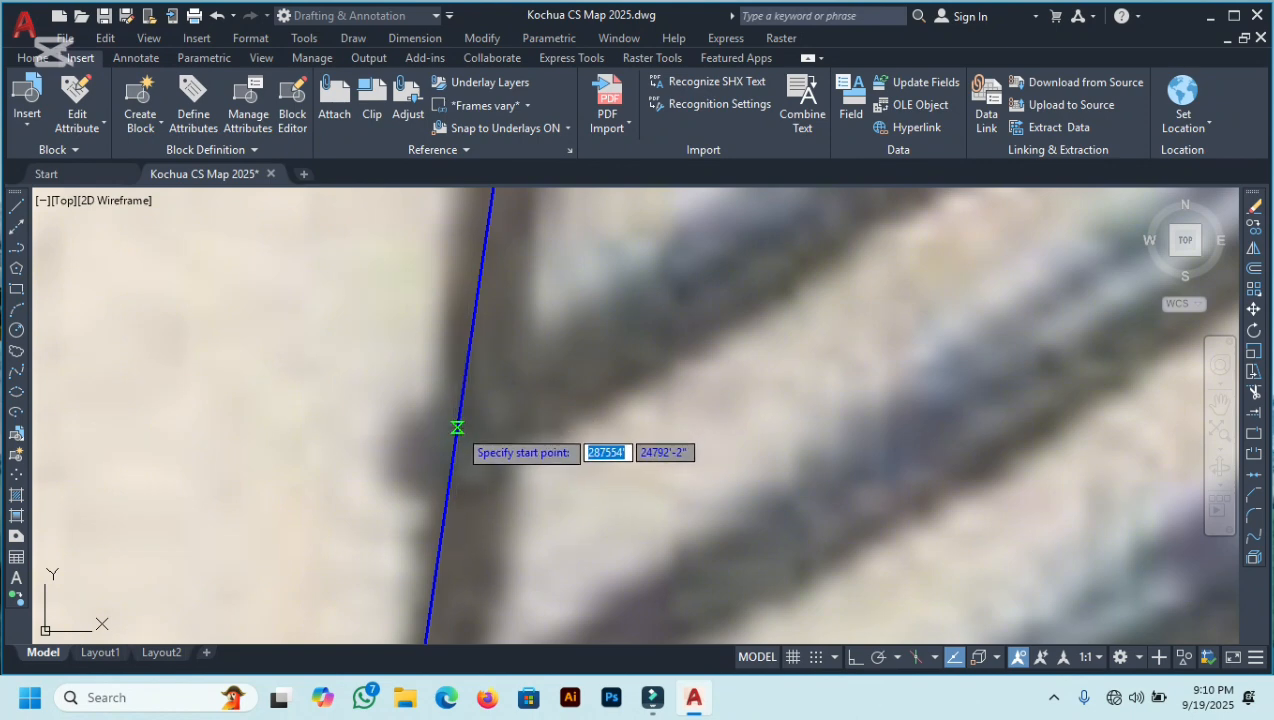
{"action": "left_click", "coordinate": [457, 427]}
{"action": "scroll", "coordinate": [406, 453], "scroll_direction": "down", "scroll_amount": 6}
{"action": "scroll", "coordinate": [564, 368], "scroll_direction": "up", "scroll_amount": 6}
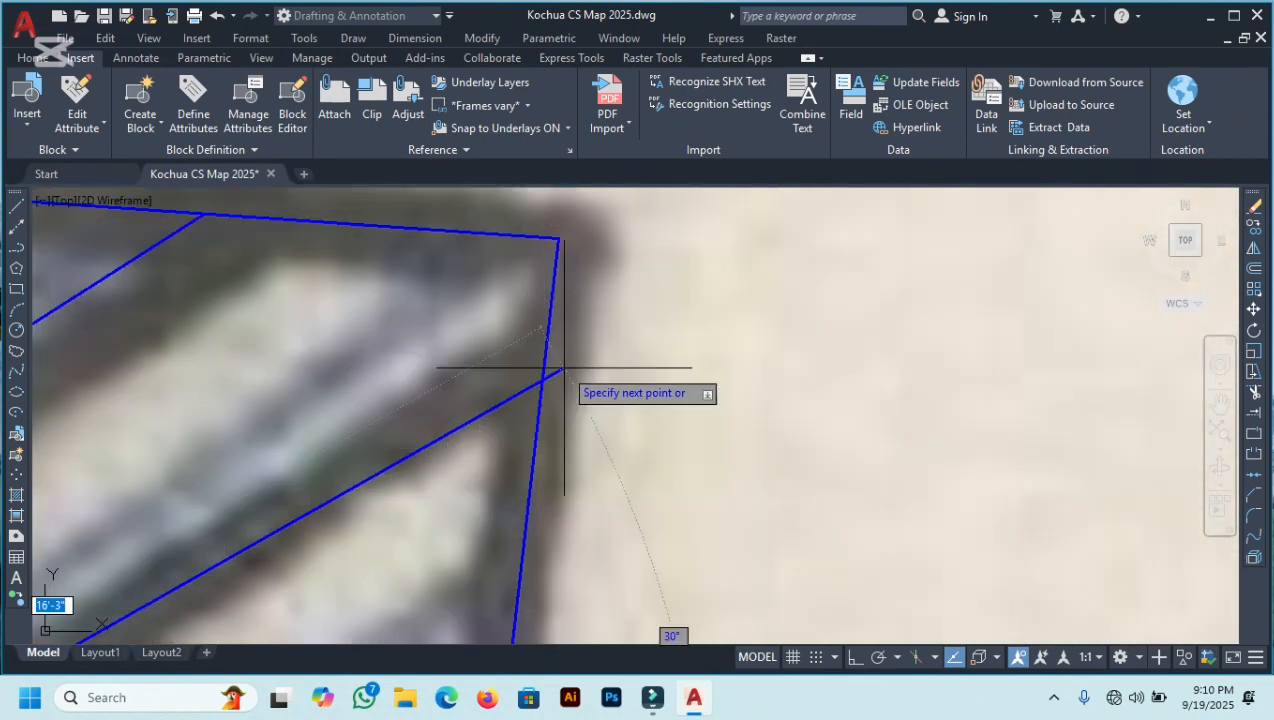
{"action": "left_click", "coordinate": [544, 362]}
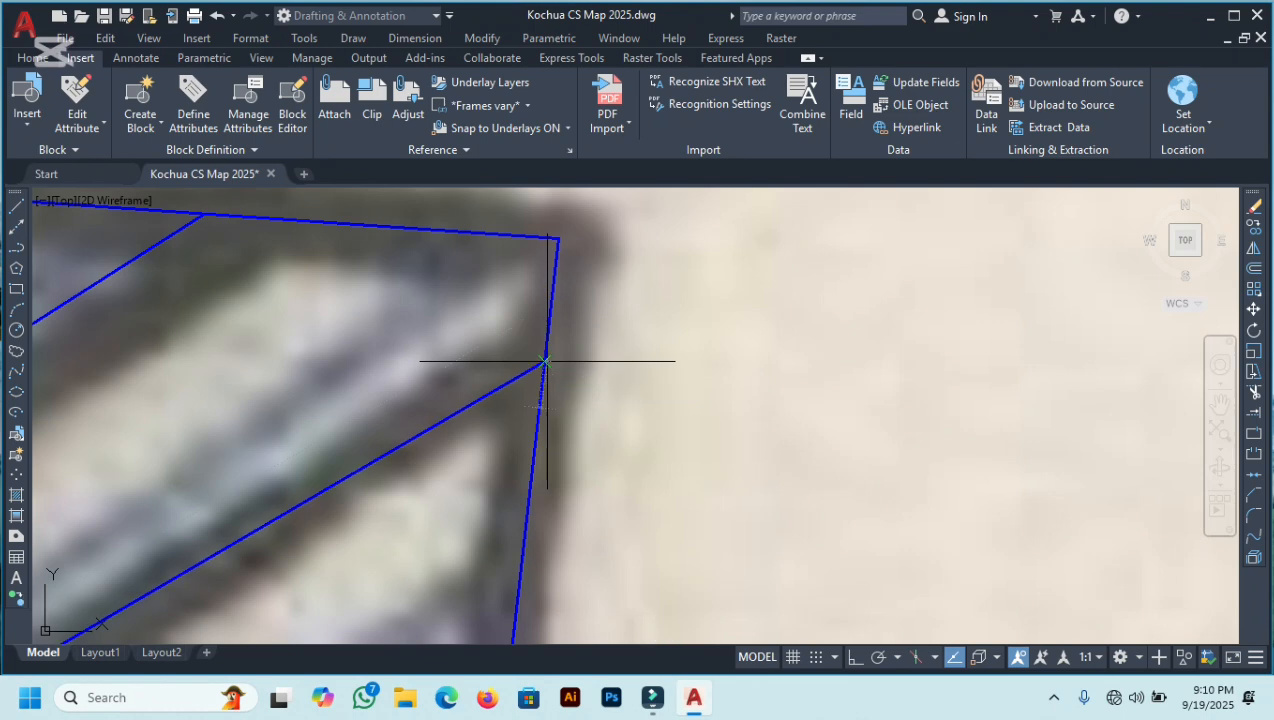
{"action": "right_click", "coordinate": [650, 298]}
{"action": "left_click", "coordinate": [700, 315]}
{"action": "scroll", "coordinate": [705, 306], "scroll_direction": "down", "scroll_amount": 2}
{"action": "scroll", "coordinate": [705, 306], "scroll_direction": "down", "scroll_amount": 6}
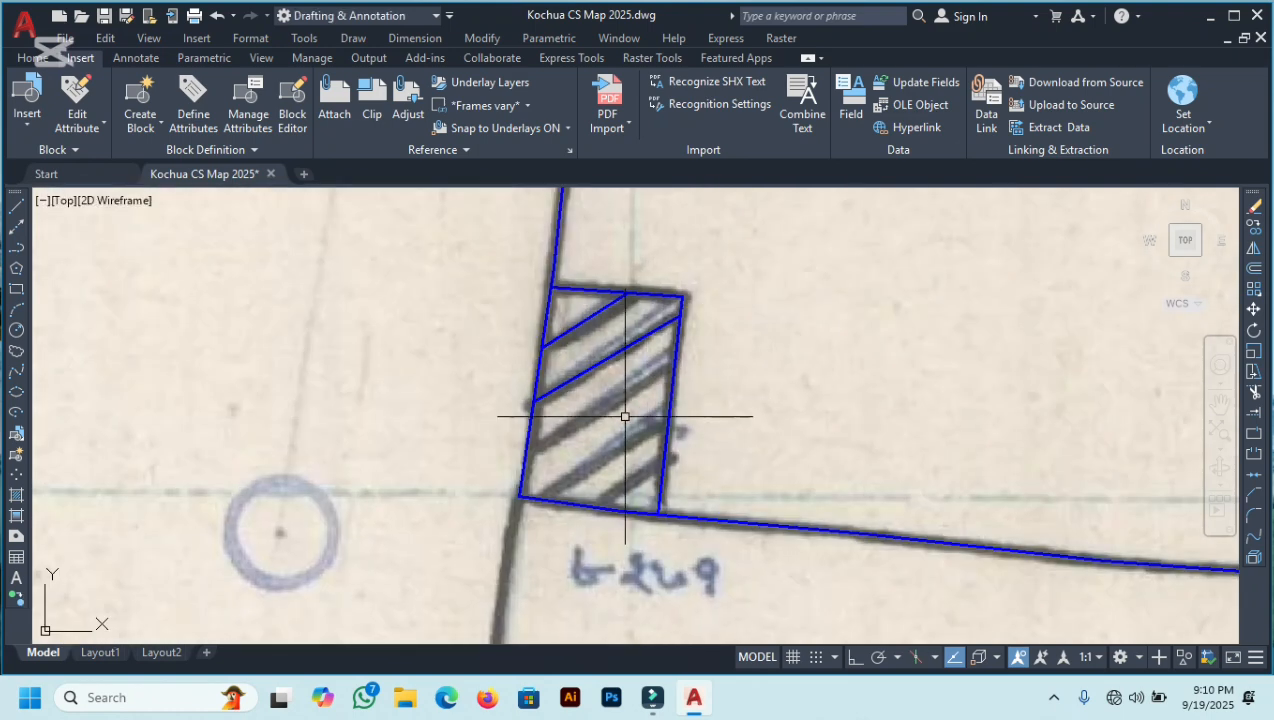
Trace the small building's third and fourth hatch lines with polylines, ending each on the east wall
{"action": "scroll", "coordinate": [526, 452], "scroll_direction": "up", "scroll_amount": 5}
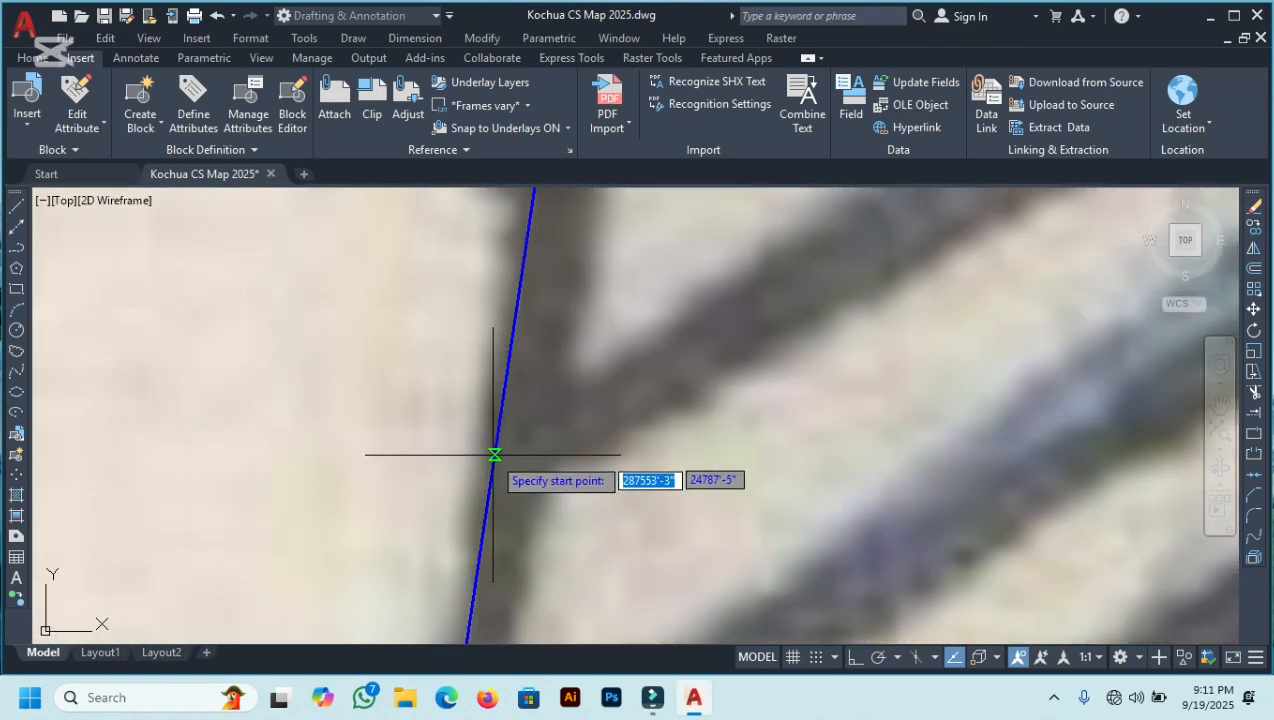
{"action": "key", "text": "Escape"}
{"action": "scroll", "coordinate": [741, 302], "scroll_direction": "down", "scroll_amount": 5}
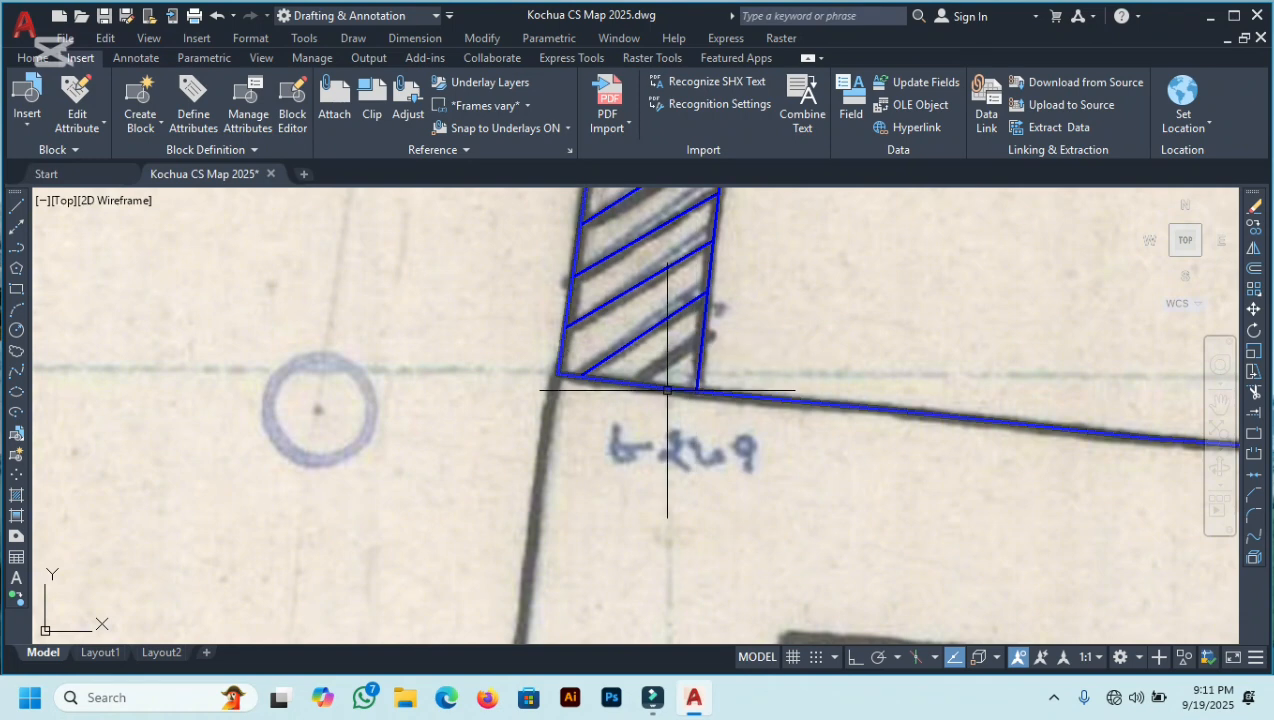
Trace the small building's last hatch line with a polyline from its south wall to the east wall
{"action": "key", "text": "space"}
{"action": "scroll", "coordinate": [655, 388], "scroll_direction": "up", "scroll_amount": 5}
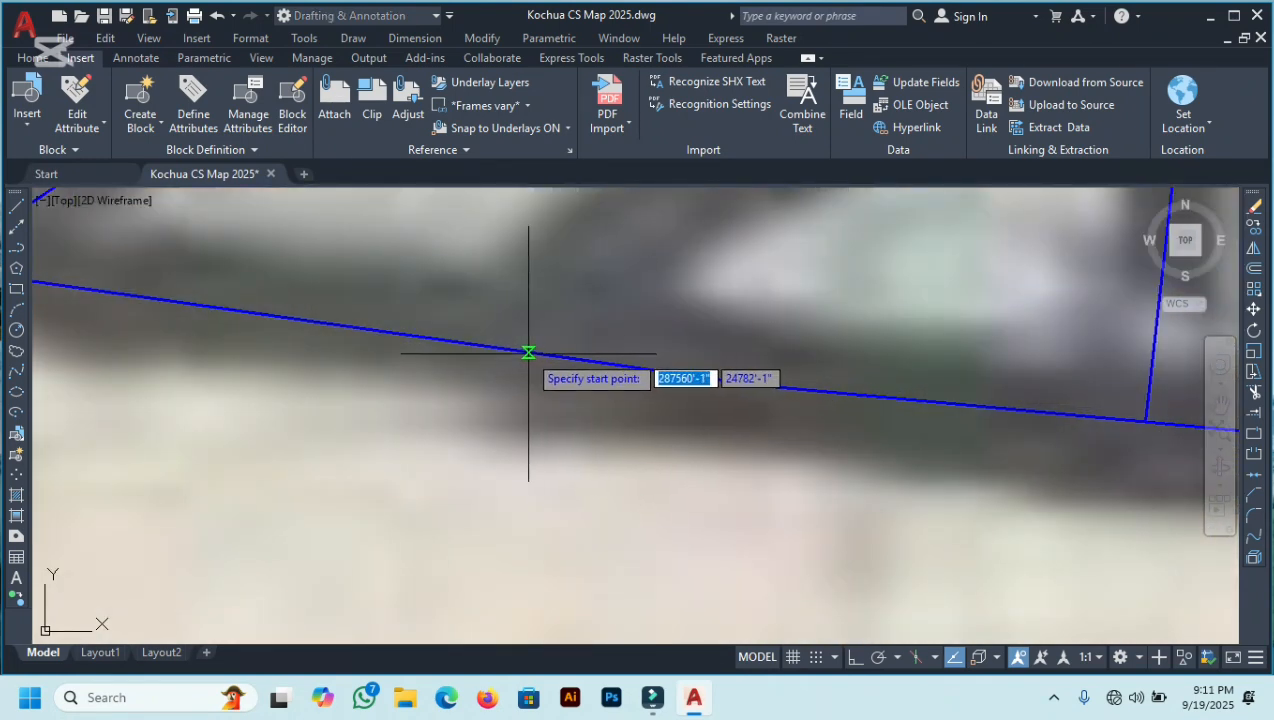
{"action": "scroll", "coordinate": [500, 352], "scroll_direction": "down", "scroll_amount": 5}
{"action": "scroll", "coordinate": [527, 327], "scroll_direction": "up", "scroll_amount": 5}
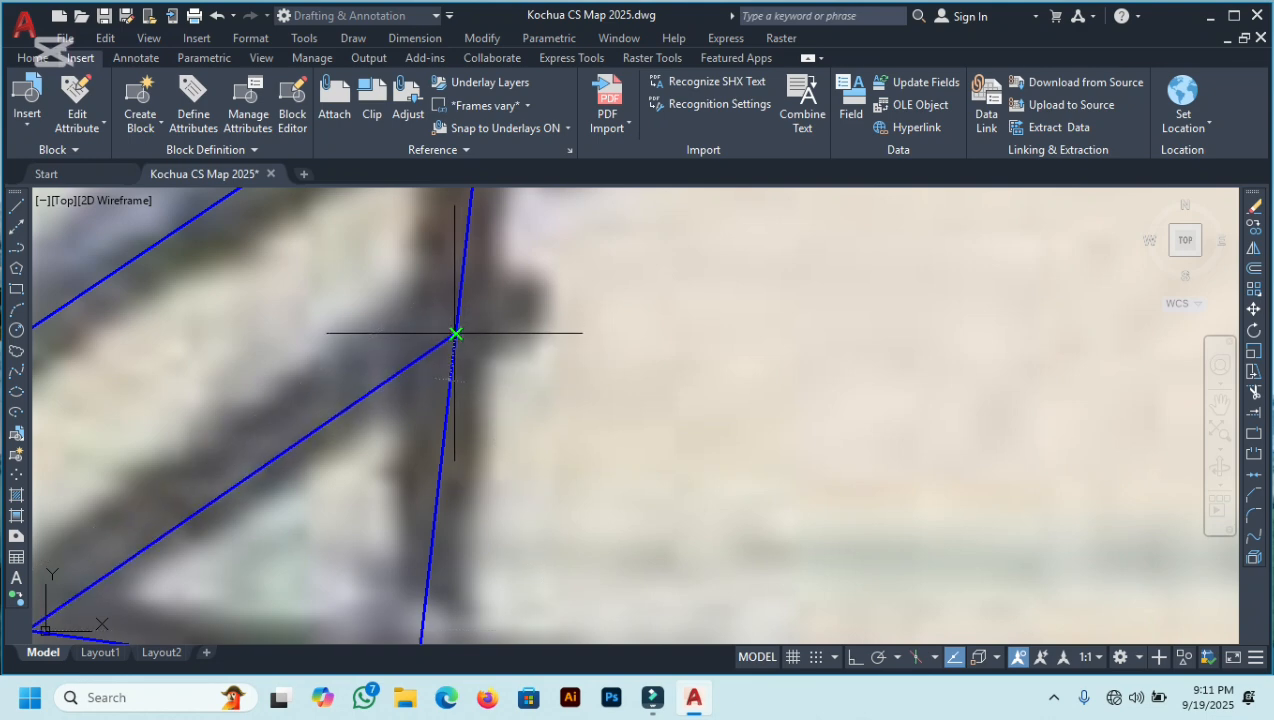
{"action": "right_click", "coordinate": [583, 278]}
{"action": "left_click", "coordinate": [651, 287]}
{"action": "scroll", "coordinate": [370, 378], "scroll_direction": "down", "scroll_amount": 5}
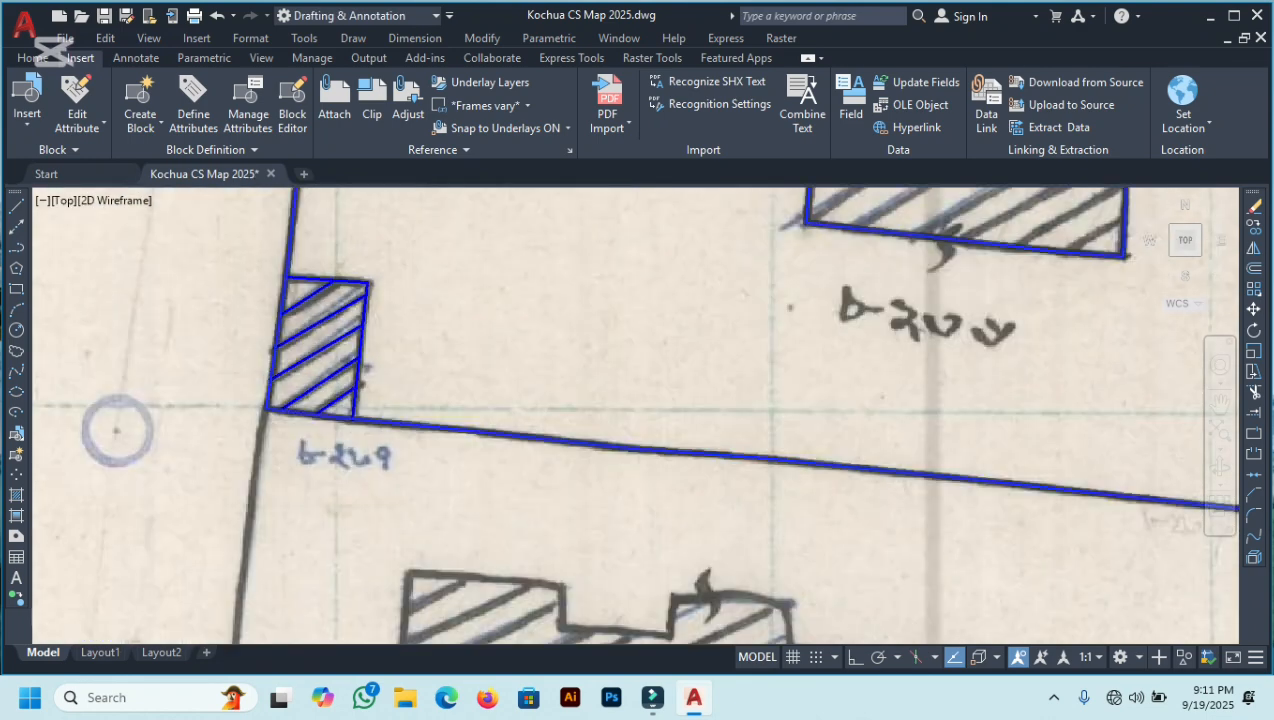
Trace the main building's first hatch line with a polyline from the north wall to the west wall, cutting off the northwest corner
{"action": "scroll", "coordinate": [341, 405], "scroll_direction": "down", "scroll_amount": 5}
{"action": "key", "text": "Return"}
{"action": "scroll", "coordinate": [555, 478], "scroll_direction": "down", "scroll_amount": 4}
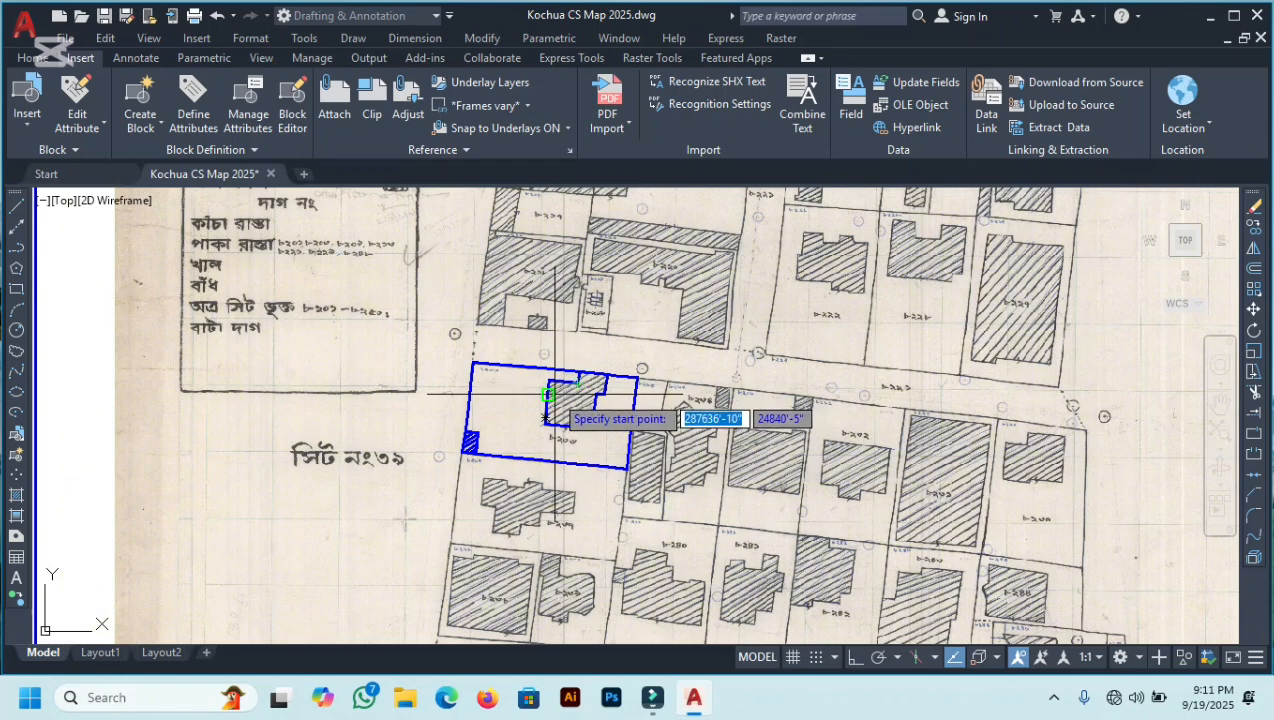
{"action": "scroll", "coordinate": [543, 408], "scroll_direction": "up", "scroll_amount": 5}
{"action": "scroll", "coordinate": [540, 395], "scroll_direction": "down", "scroll_amount": 3}
{"action": "scroll", "coordinate": [541, 375], "scroll_direction": "up", "scroll_amount": 5}
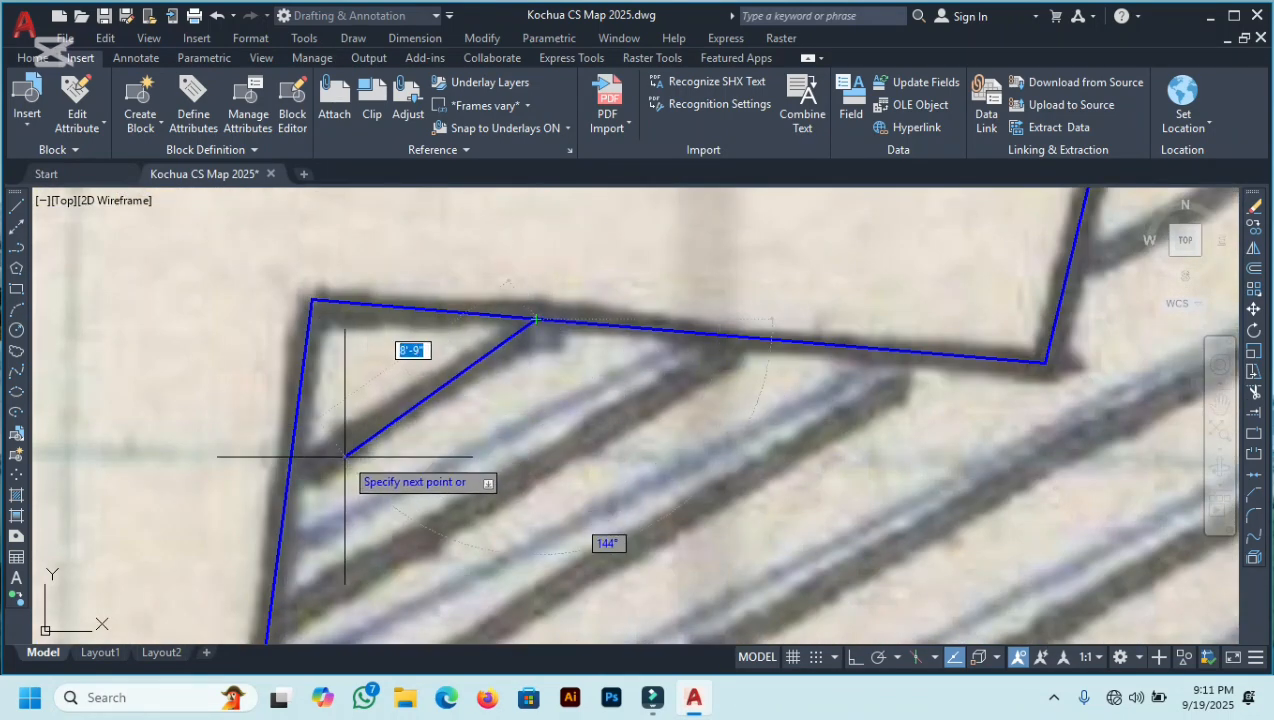
{"action": "left_click", "coordinate": [287, 478]}
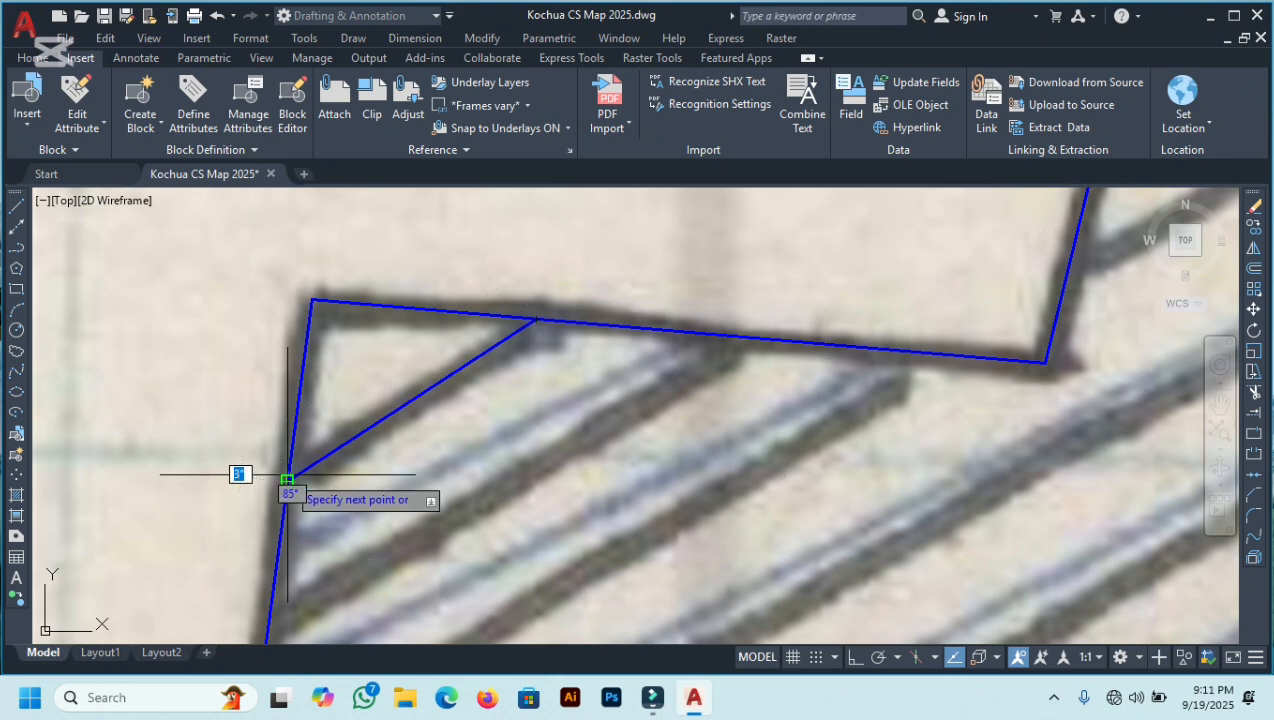
{"action": "right_click", "coordinate": [419, 286]}
{"action": "left_click", "coordinate": [466, 298]}
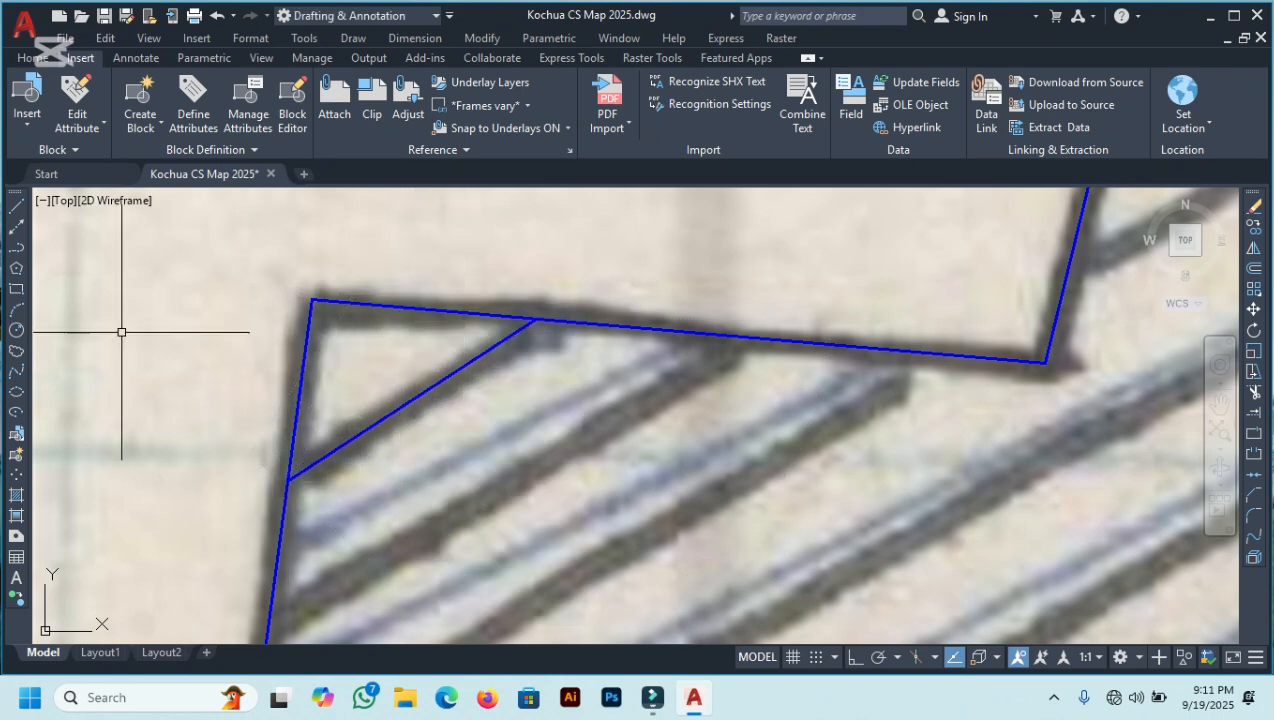
Trace the main building's second hatch line with a polyline from the west wall up to the north wall of the northwest part
{"action": "key", "text": "space"}
{"action": "scroll", "coordinate": [320, 292], "scroll_direction": "down", "scroll_amount": 3}
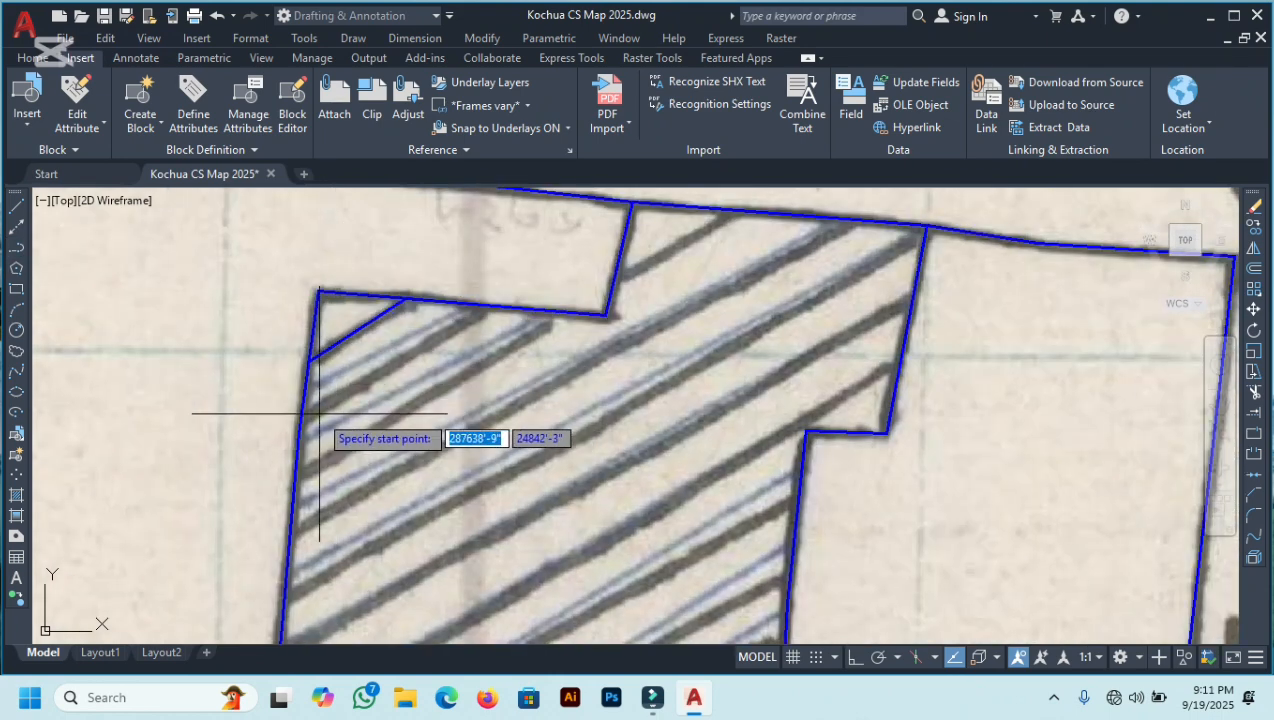
{"action": "scroll", "coordinate": [320, 413], "scroll_direction": "up", "scroll_amount": 5}
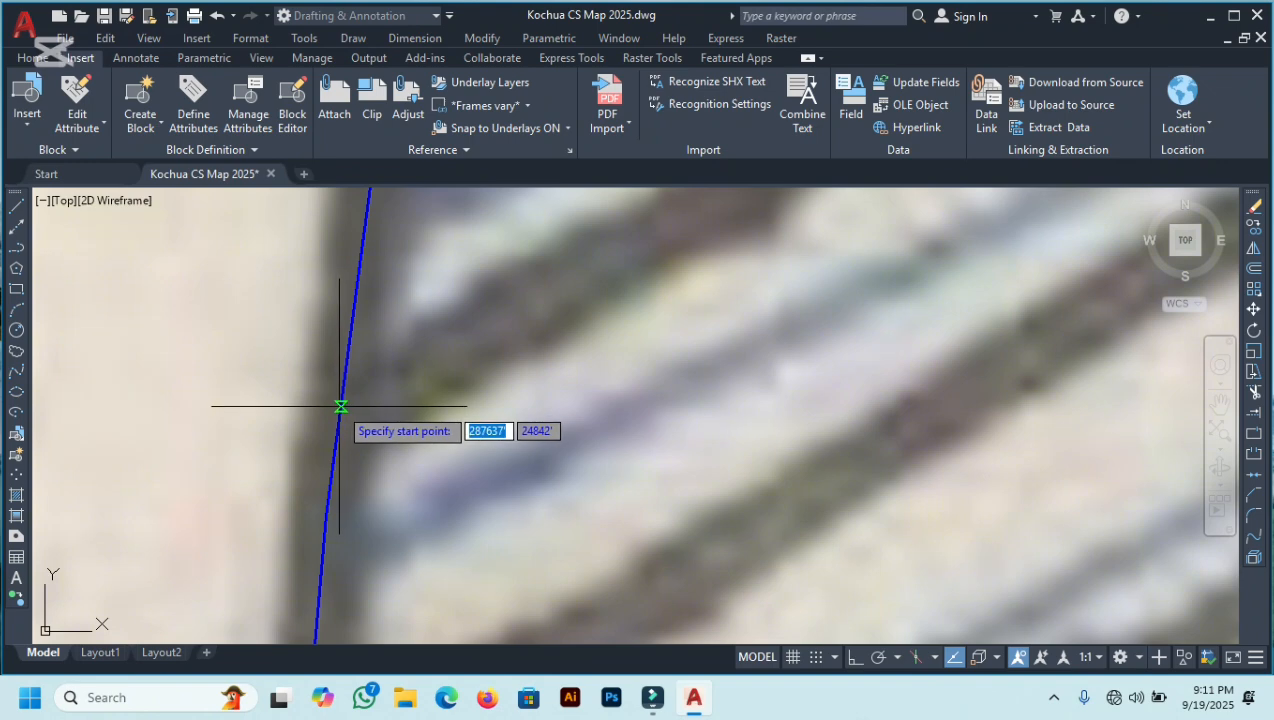
{"action": "scroll", "coordinate": [446, 534], "scroll_direction": "down", "scroll_amount": 3}
{"action": "scroll", "coordinate": [483, 400], "scroll_direction": "up", "scroll_amount": 4}
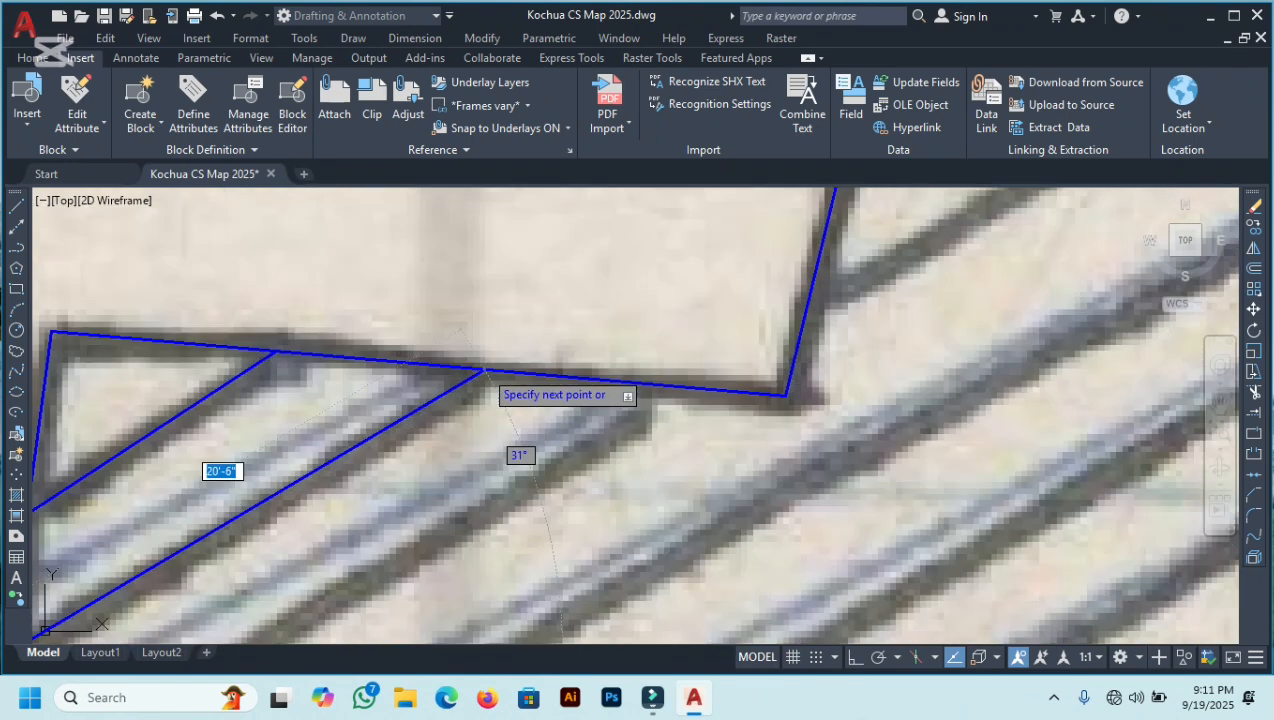
{"action": "left_click", "coordinate": [472, 368]}
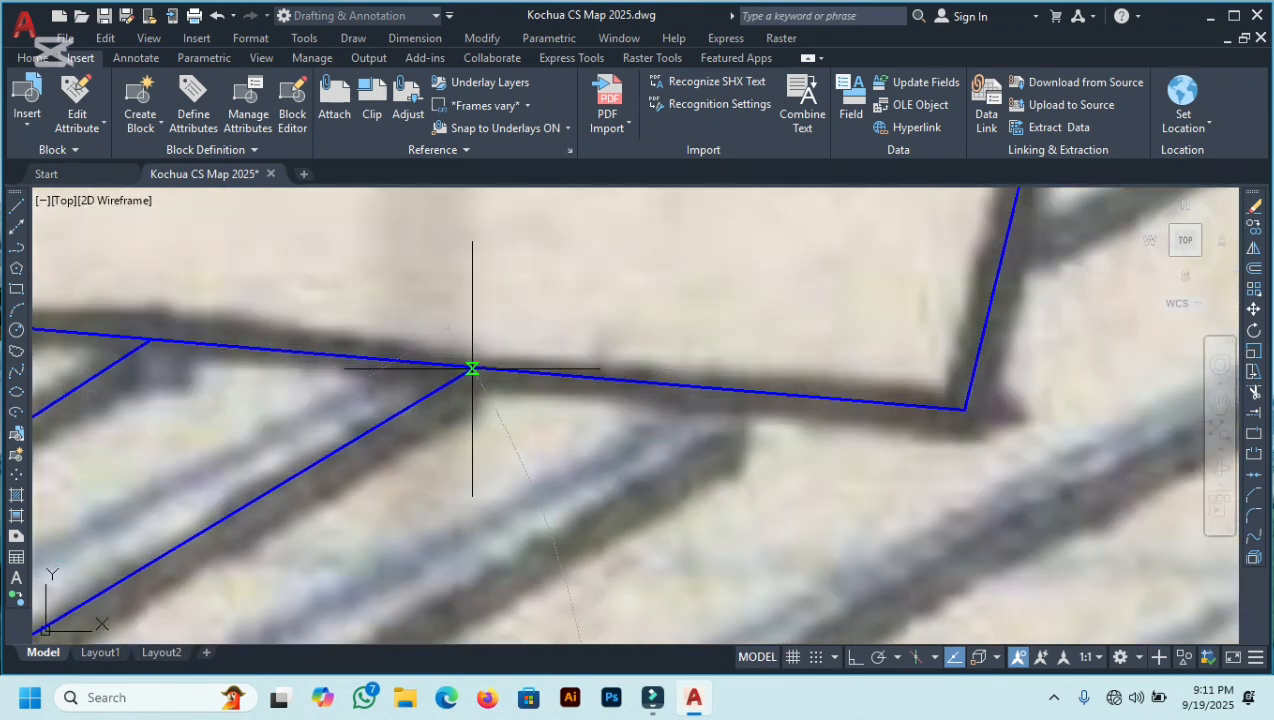
{"action": "right_click", "coordinate": [531, 311]}
Trace the main building's next hatch lines with polylines, up to the one reaching the east wall just below the northeast corner
{"action": "scroll", "coordinate": [512, 328], "scroll_direction": "up", "scroll_amount": 5}
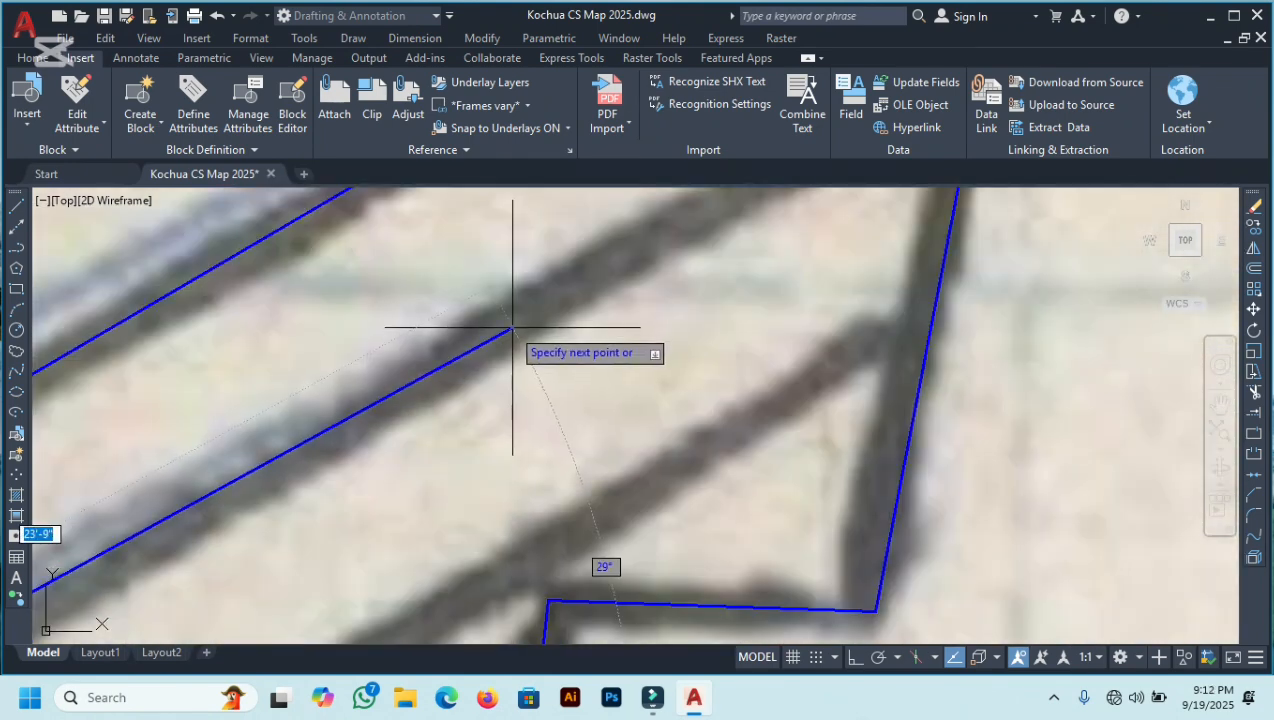
{"action": "left_click", "coordinate": [511, 329]}
{"action": "scroll", "coordinate": [474, 409], "scroll_direction": "down", "scroll_amount": 5}
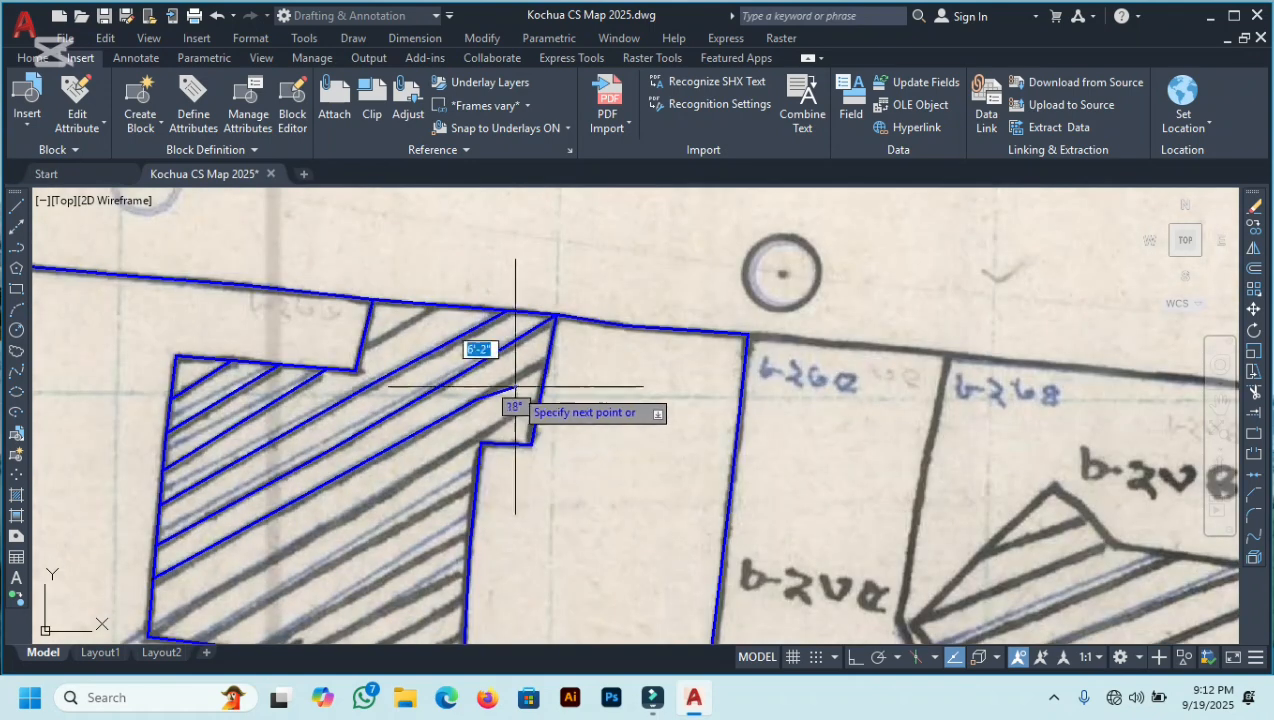
{"action": "scroll", "coordinate": [515, 387], "scroll_direction": "up", "scroll_amount": 5}
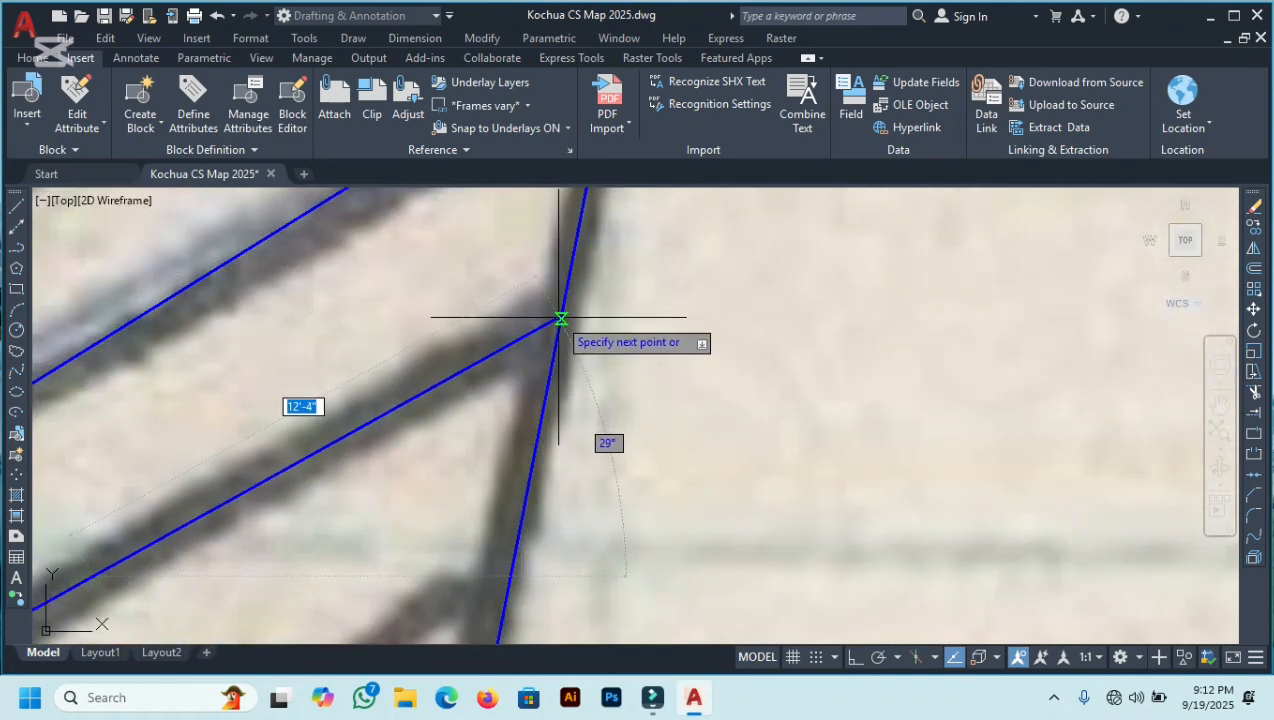
{"action": "left_click", "coordinate": [561, 318]}
{"action": "right_click", "coordinate": [764, 291]}
{"action": "left_click", "coordinate": [795, 302]}
{"action": "scroll", "coordinate": [474, 365], "scroll_direction": "down", "scroll_amount": 6}
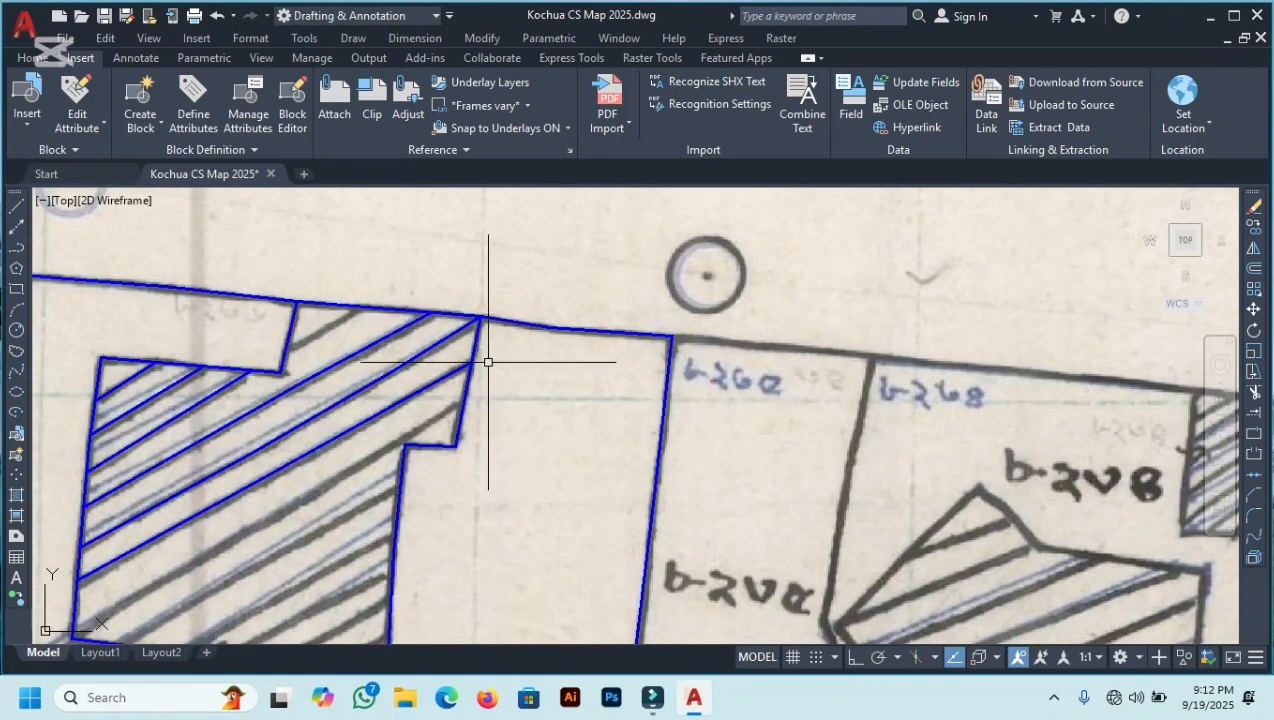
Trace the long hatch line from the main building's southwest corner through intermediate points to the east wall above the step, and finish the polyline
{"action": "scroll", "coordinate": [344, 512], "scroll_direction": "down", "scroll_amount": 5}
{"action": "key", "text": "Return"}
{"action": "scroll", "coordinate": [320, 503], "scroll_direction": "up", "scroll_amount": 6}
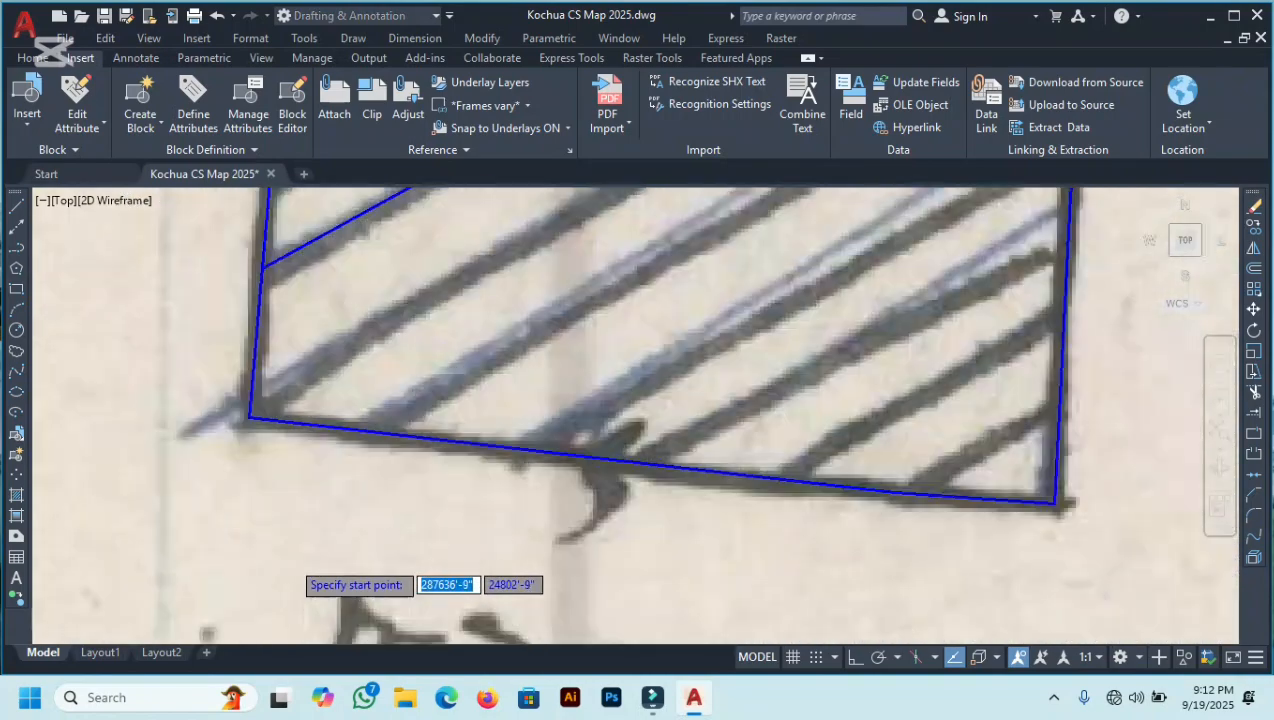
{"action": "left_click", "coordinate": [222, 333]}
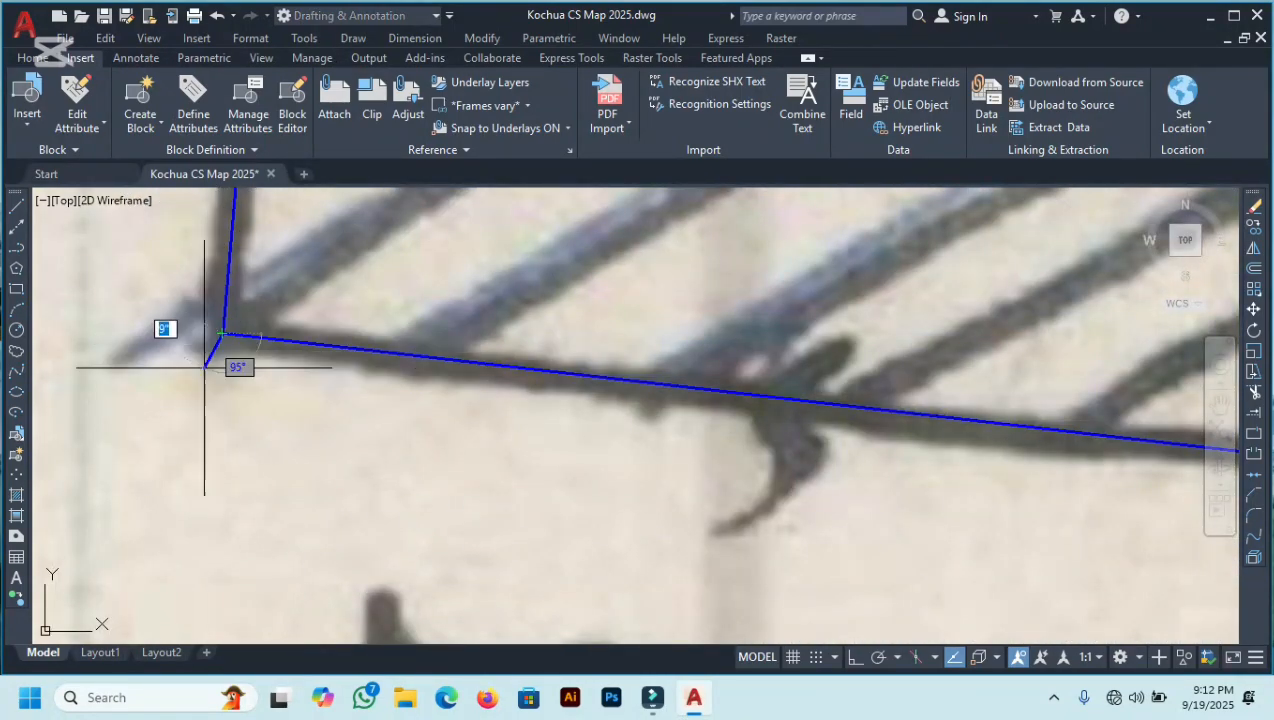
{"action": "scroll", "coordinate": [235, 362], "scroll_direction": "down", "scroll_amount": 5}
{"action": "scroll", "coordinate": [210, 382], "scroll_direction": "up", "scroll_amount": 5}
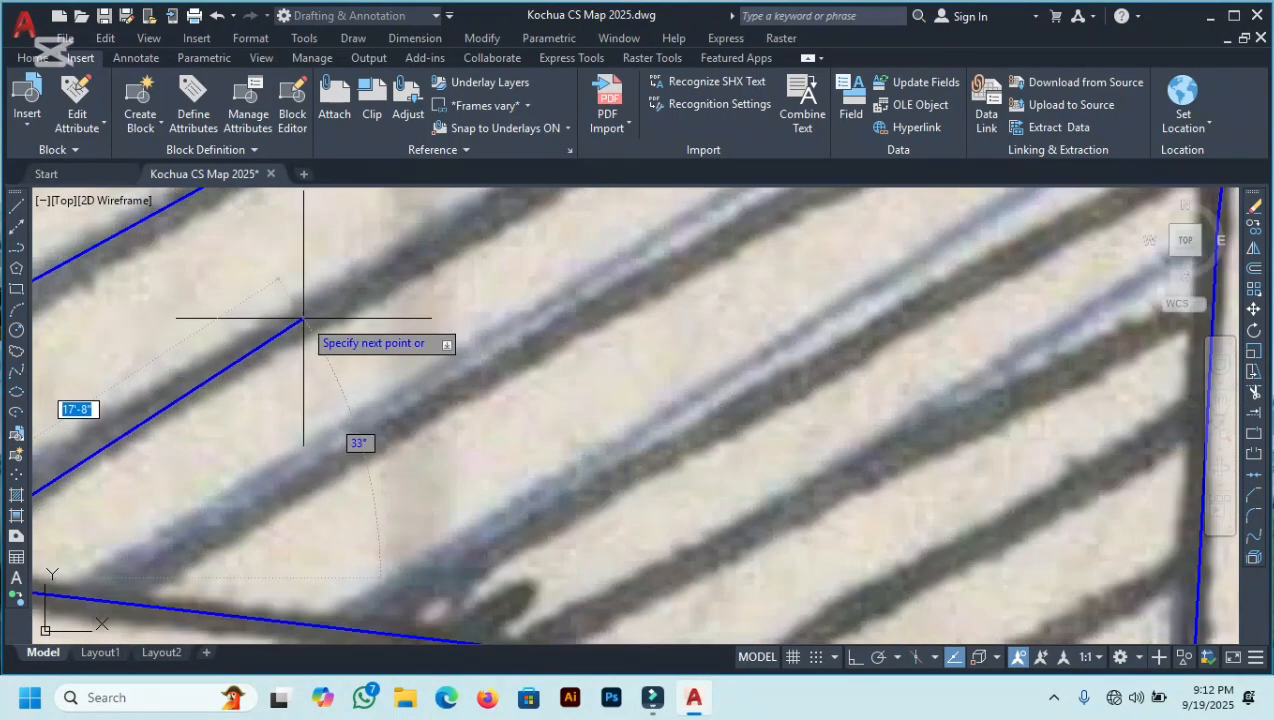
{"action": "scroll", "coordinate": [276, 482], "scroll_direction": "down", "scroll_amount": 3}
{"action": "scroll", "coordinate": [425, 400], "scroll_direction": "up", "scroll_amount": 4}
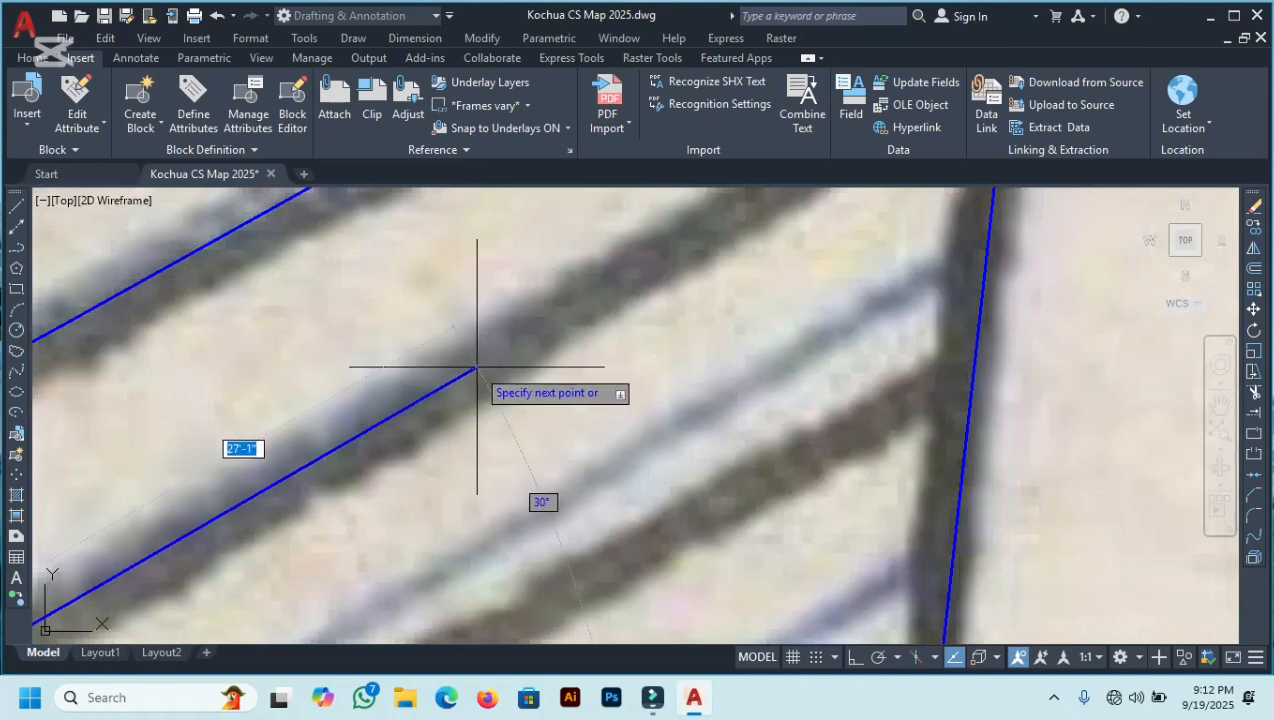
{"action": "scroll", "coordinate": [341, 455], "scroll_direction": "down", "scroll_amount": 3}
{"action": "scroll", "coordinate": [427, 512], "scroll_direction": "up", "scroll_amount": 5}
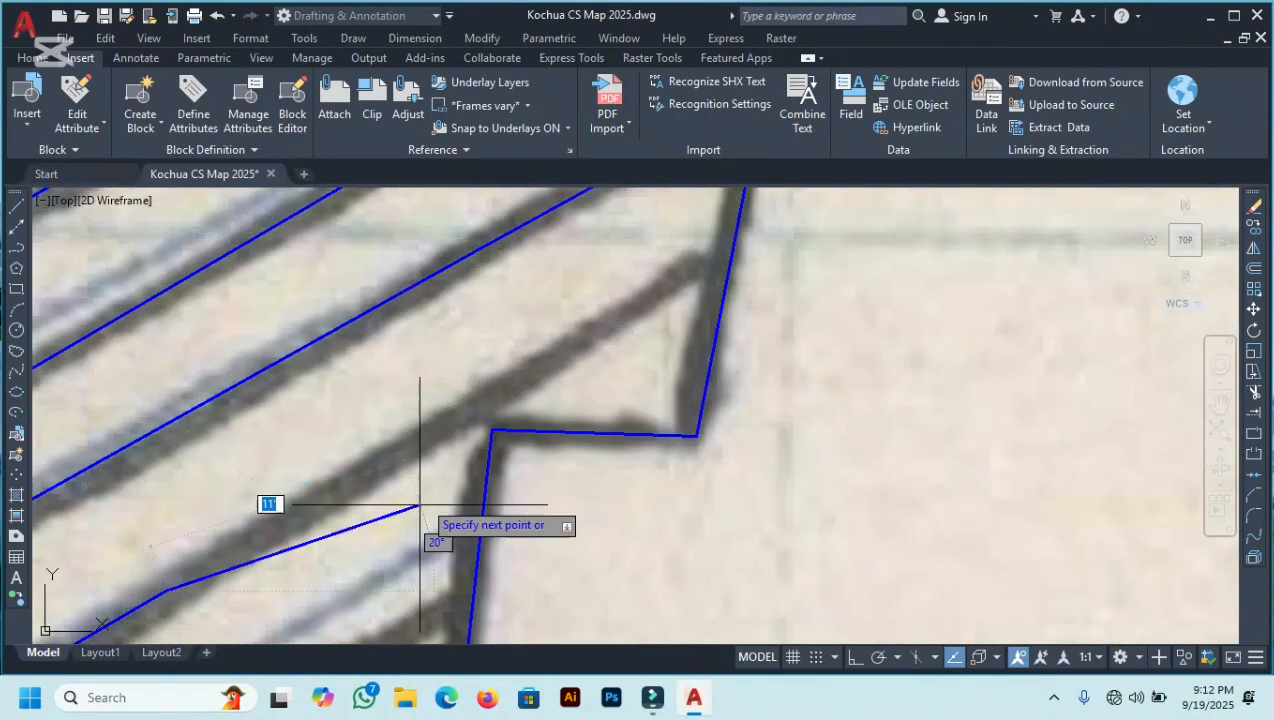
{"action": "left_click", "coordinate": [731, 257]}
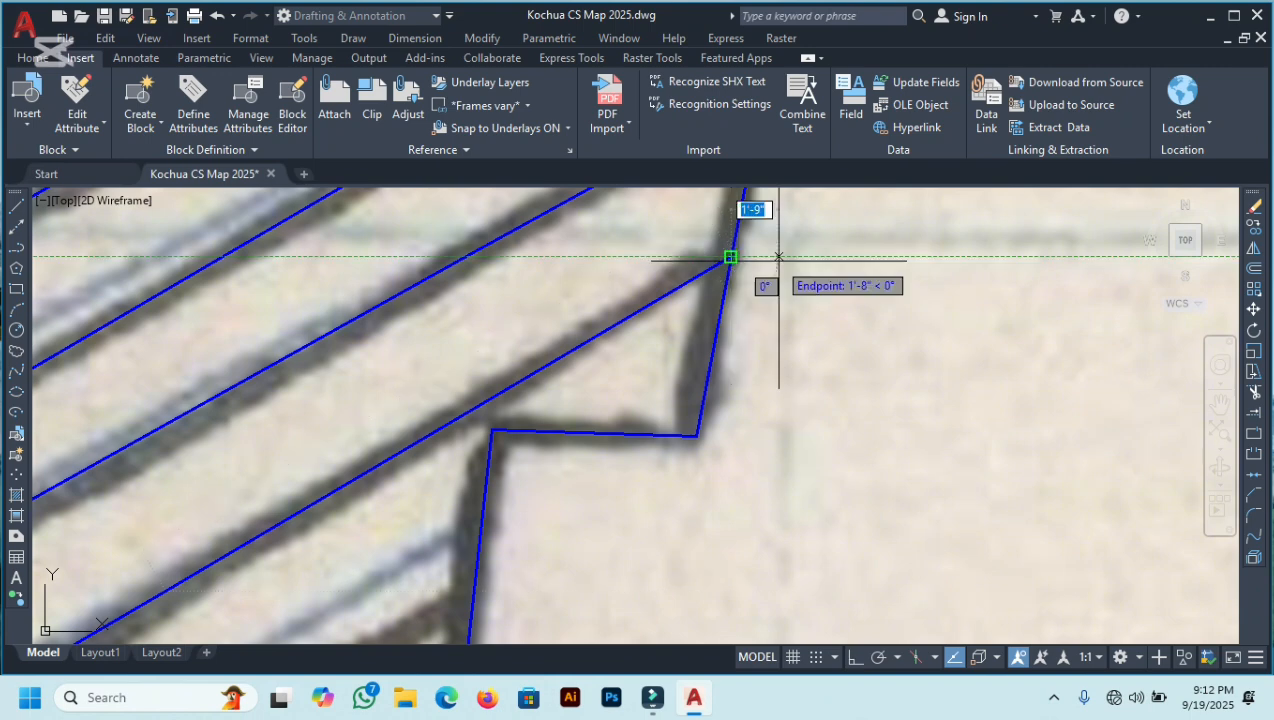
{"action": "right_click", "coordinate": [862, 281]}
{"action": "left_click", "coordinate": [910, 292]}
{"action": "scroll", "coordinate": [544, 338], "scroll_direction": "down", "scroll_amount": 4}
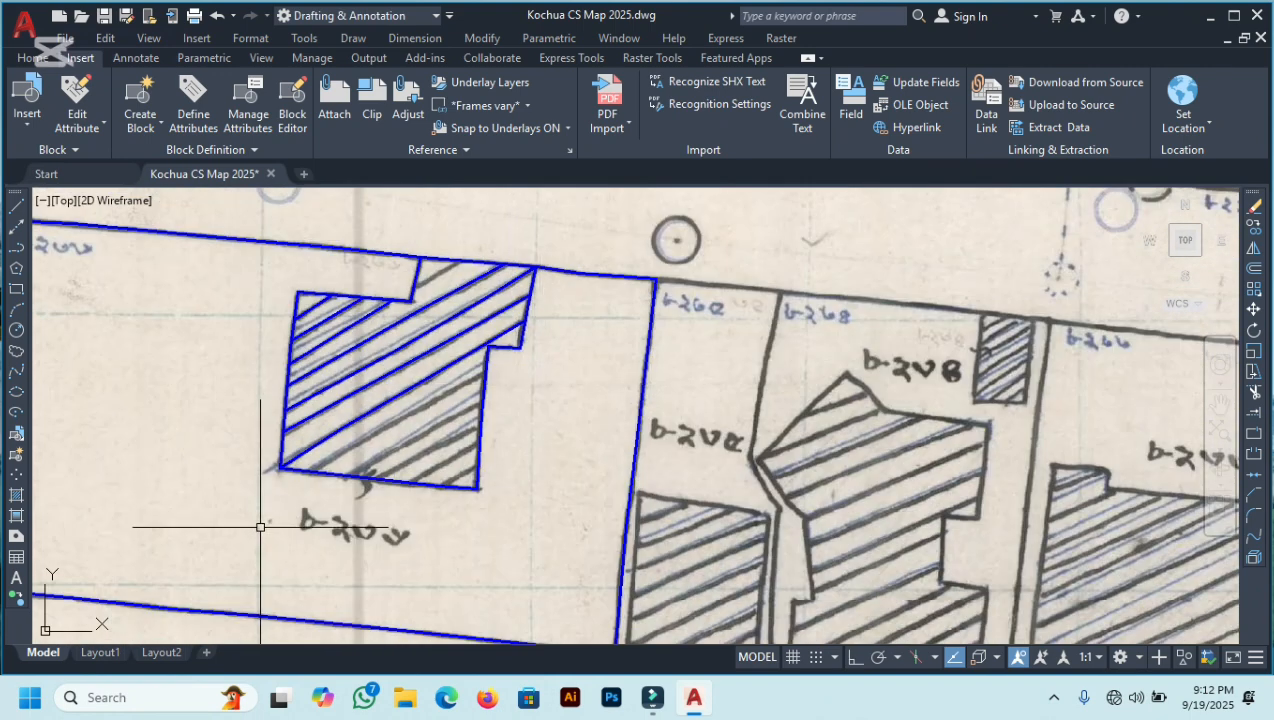
Trace the main building's hatch line from the south wall near the southwest corner to the east wall below the step with a polyline
{"action": "key", "text": "space"}
{"action": "scroll", "coordinate": [336, 479], "scroll_direction": "up", "scroll_amount": 6}
{"action": "scroll", "coordinate": [440, 546], "scroll_direction": "down", "scroll_amount": 3}
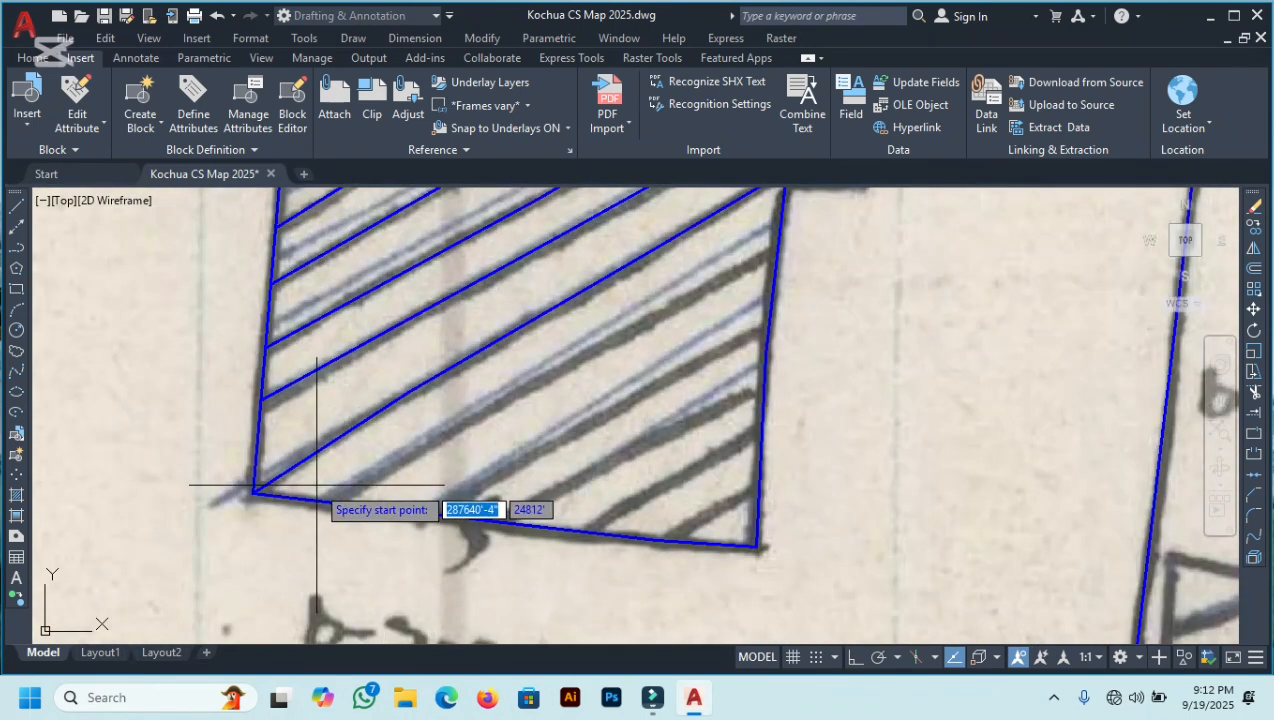
{"action": "scroll", "coordinate": [317, 487], "scroll_direction": "up", "scroll_amount": 5}
{"action": "left_click", "coordinate": [363, 563]}
{"action": "scroll", "coordinate": [373, 512], "scroll_direction": "down", "scroll_amount": 5}
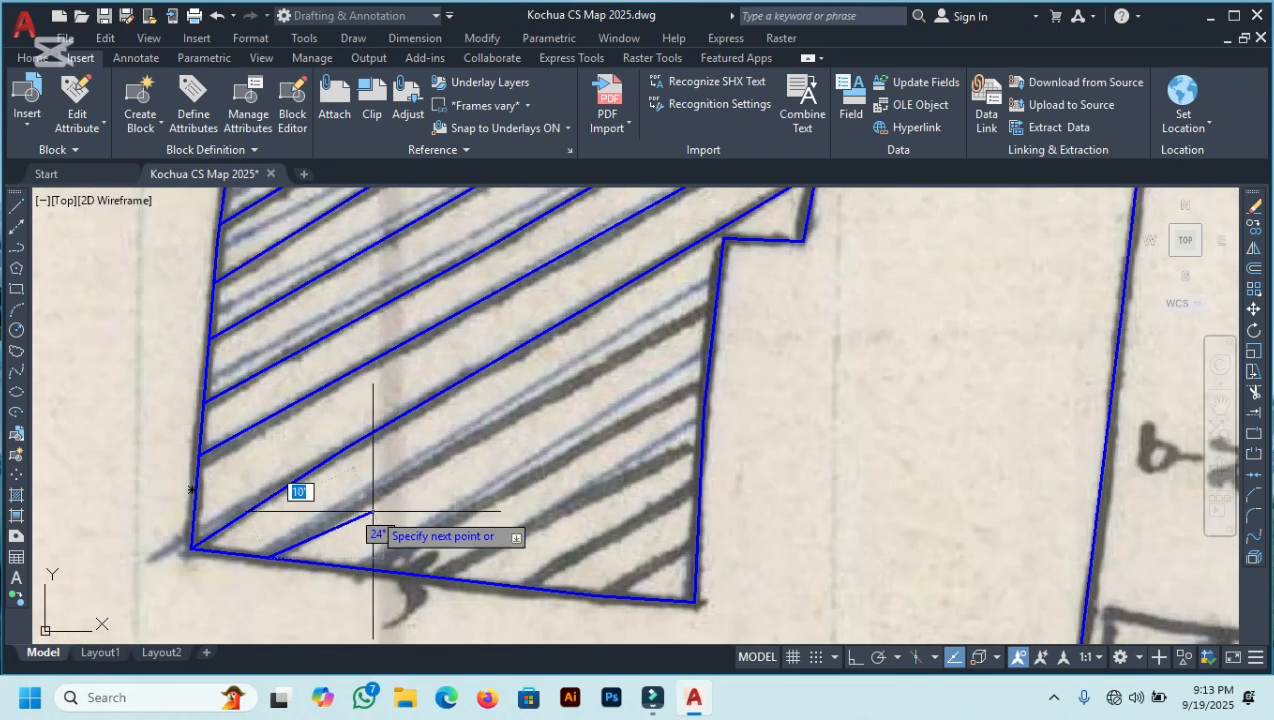
{"action": "scroll", "coordinate": [502, 417], "scroll_direction": "up", "scroll_amount": 5}
{"action": "left_click", "coordinate": [527, 404]}
{"action": "scroll", "coordinate": [430, 524], "scroll_direction": "down", "scroll_amount": 5}
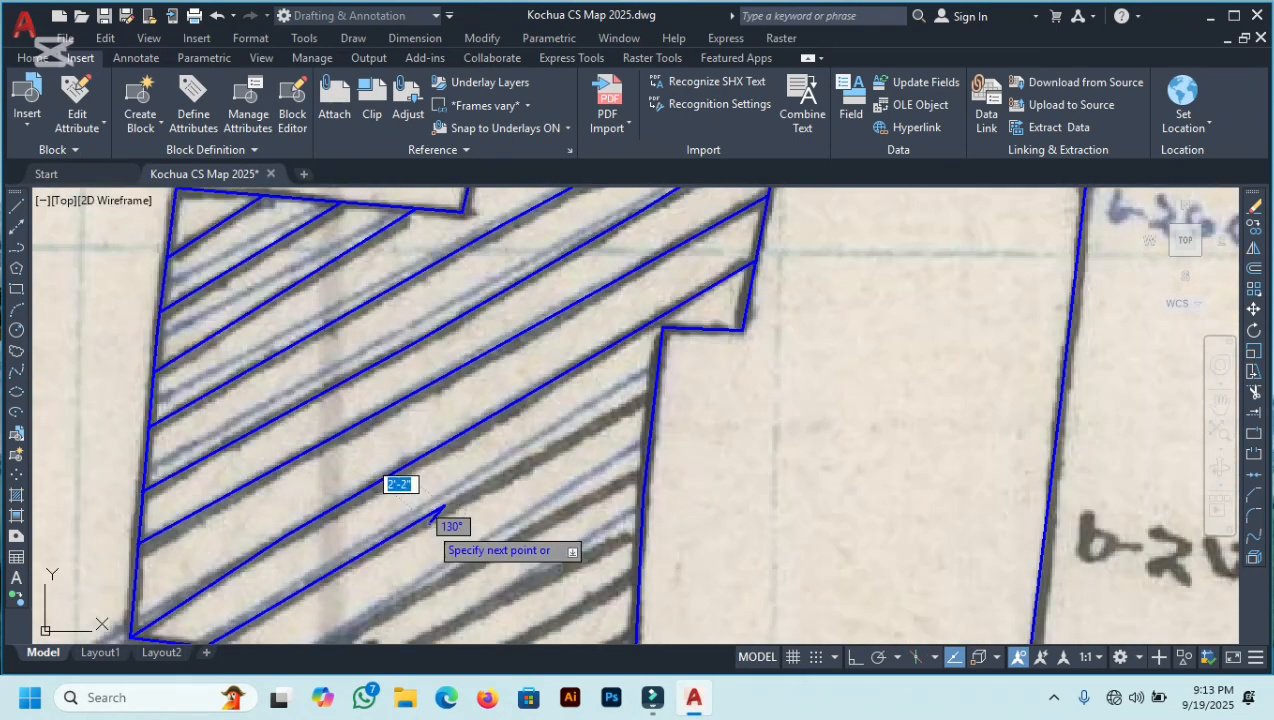
{"action": "left_click", "coordinate": [655, 394]}
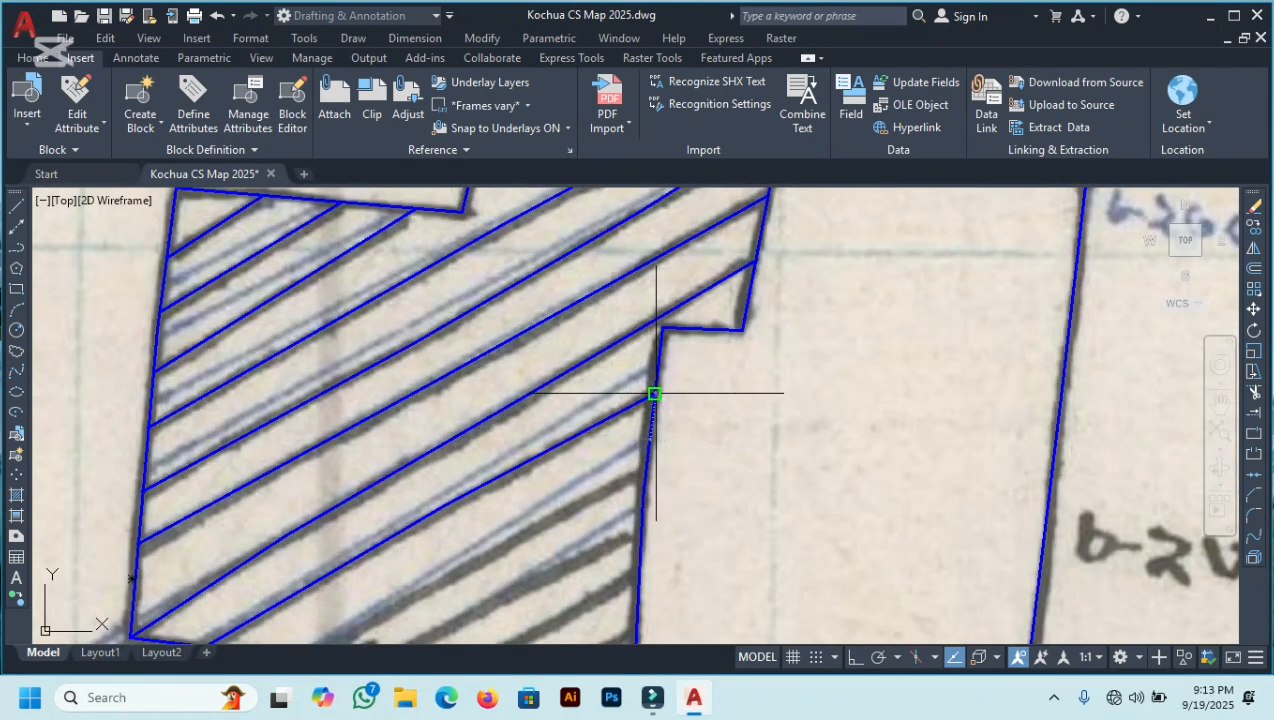
{"action": "right_click", "coordinate": [754, 384]}
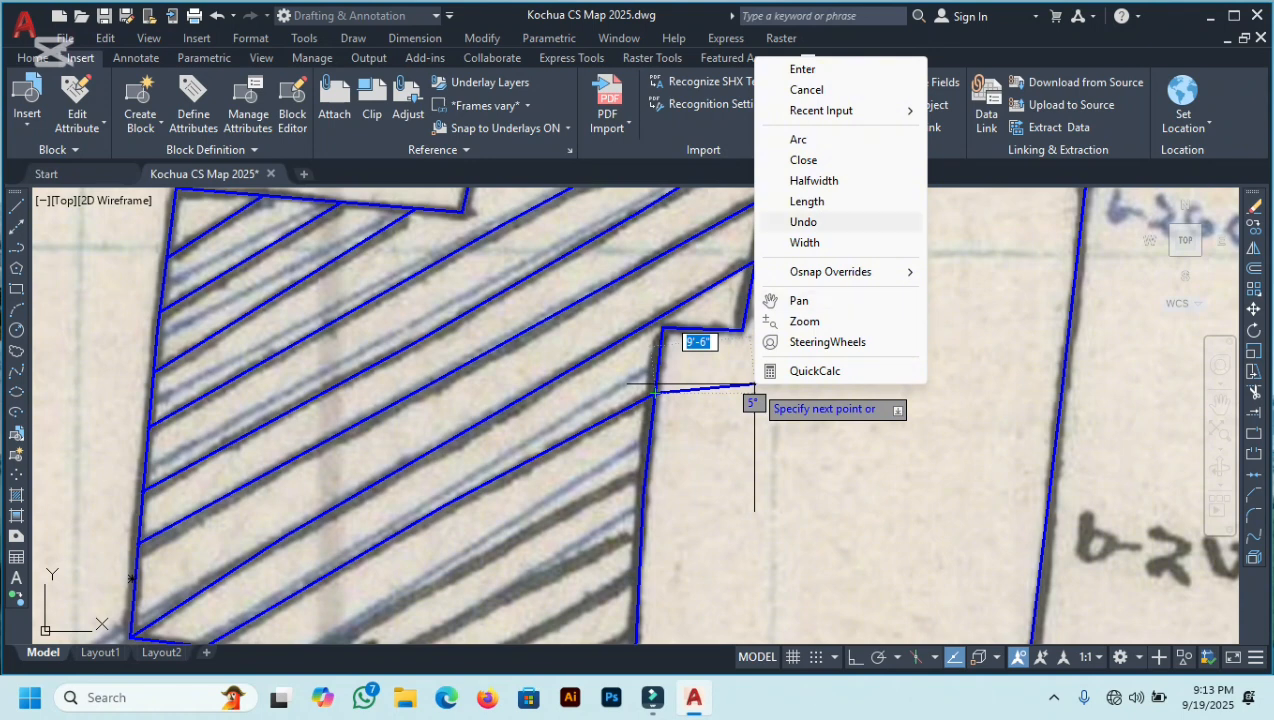
{"action": "left_click", "coordinate": [802, 69]}
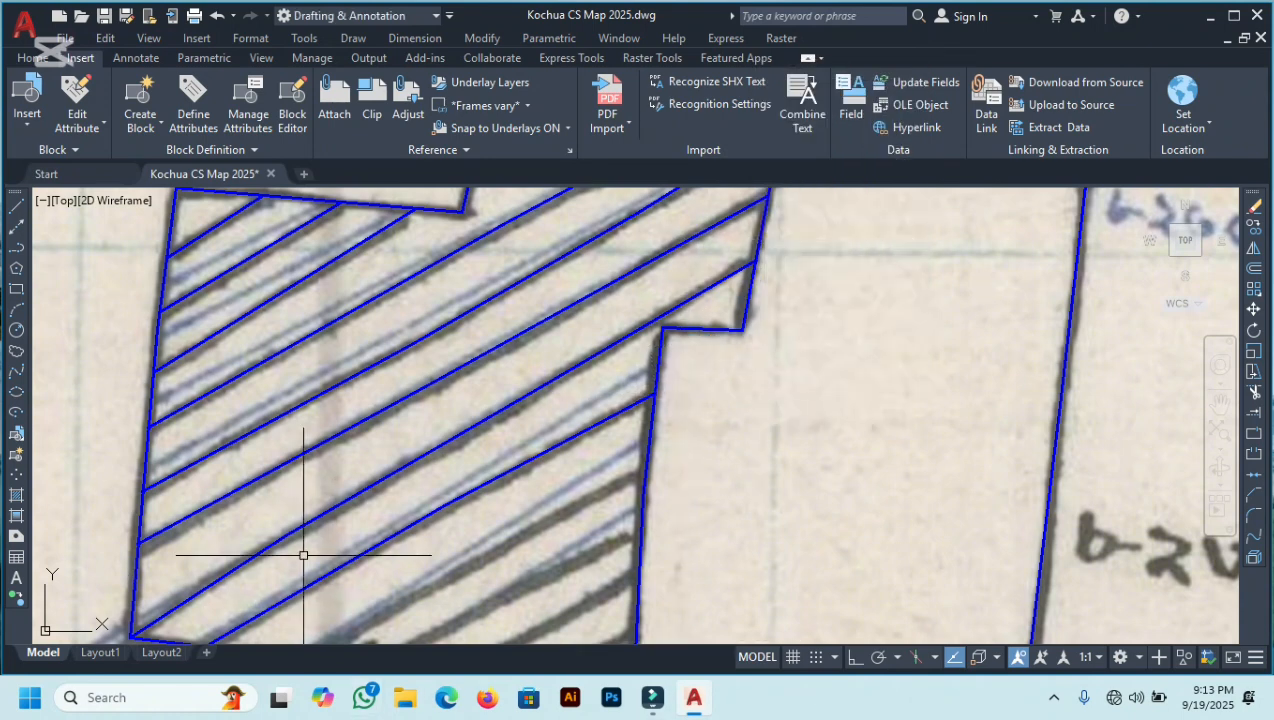
Trace the main building's next hatch lines with polylines from the south wall to the east wall, leaving only the one nearest the southeast corner
{"action": "scroll", "coordinate": [687, 445], "scroll_direction": "up", "scroll_amount": 4}
{"action": "right_click", "coordinate": [770, 272]}
{"action": "left_click", "coordinate": [805, 284]}
Trace the main building's last hatch line with a polyline from the south wall to the east wall near the southeast corner
{"action": "type", "text": "pl"}
{"action": "key", "text": "Return"}
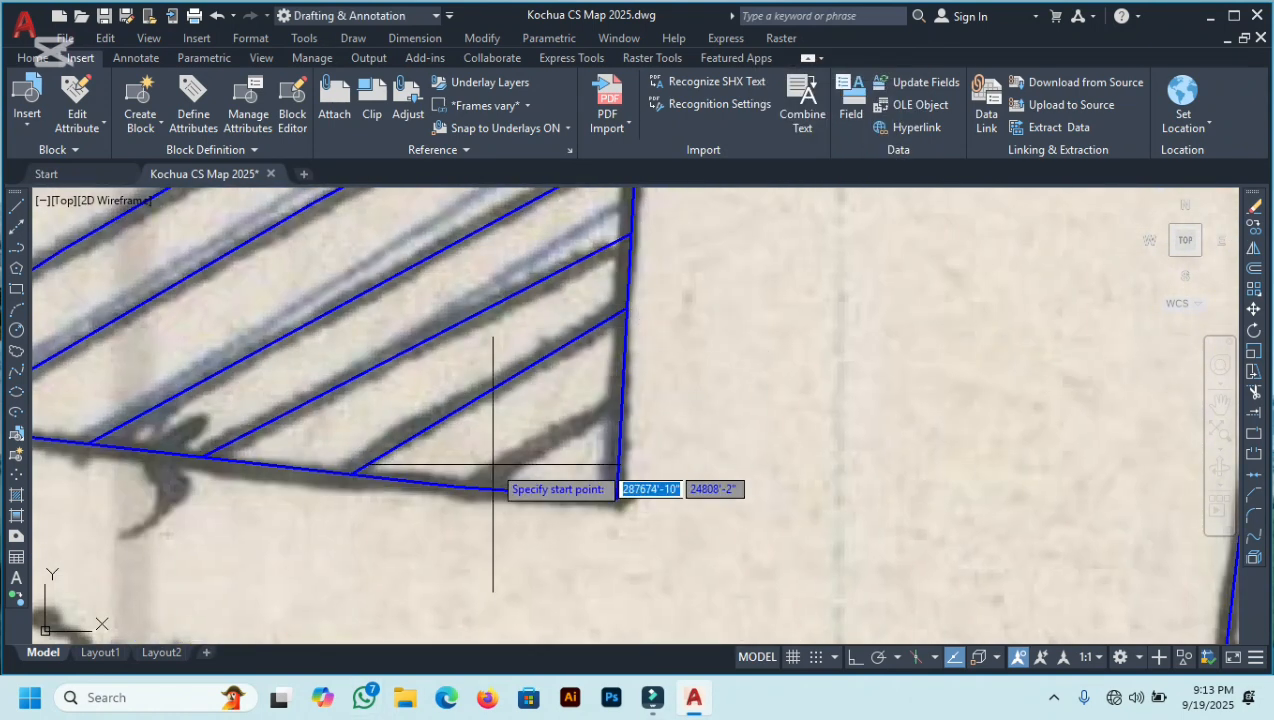
{"action": "scroll", "coordinate": [470, 515], "scroll_direction": "up", "scroll_amount": 3}
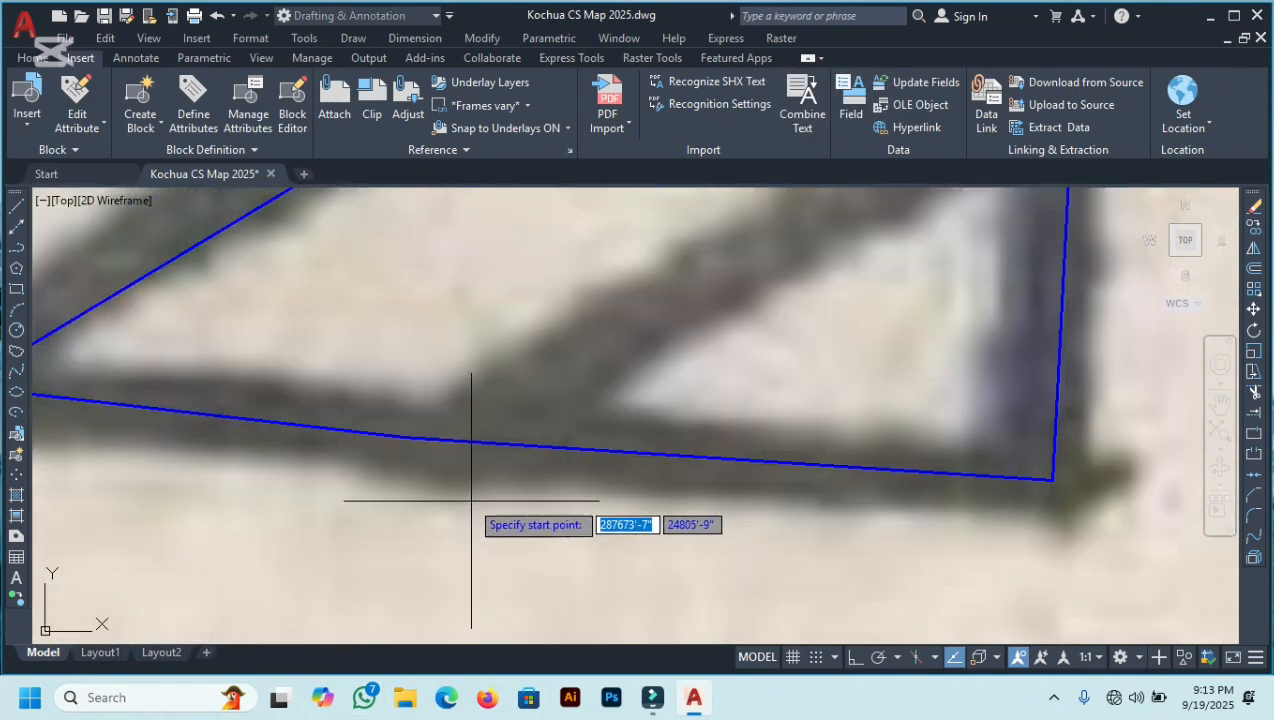
{"action": "left_click", "coordinate": [470, 441]}
{"action": "scroll", "coordinate": [433, 490], "scroll_direction": "down", "scroll_amount": 5}
{"action": "scroll", "coordinate": [566, 396], "scroll_direction": "up", "scroll_amount": 4}
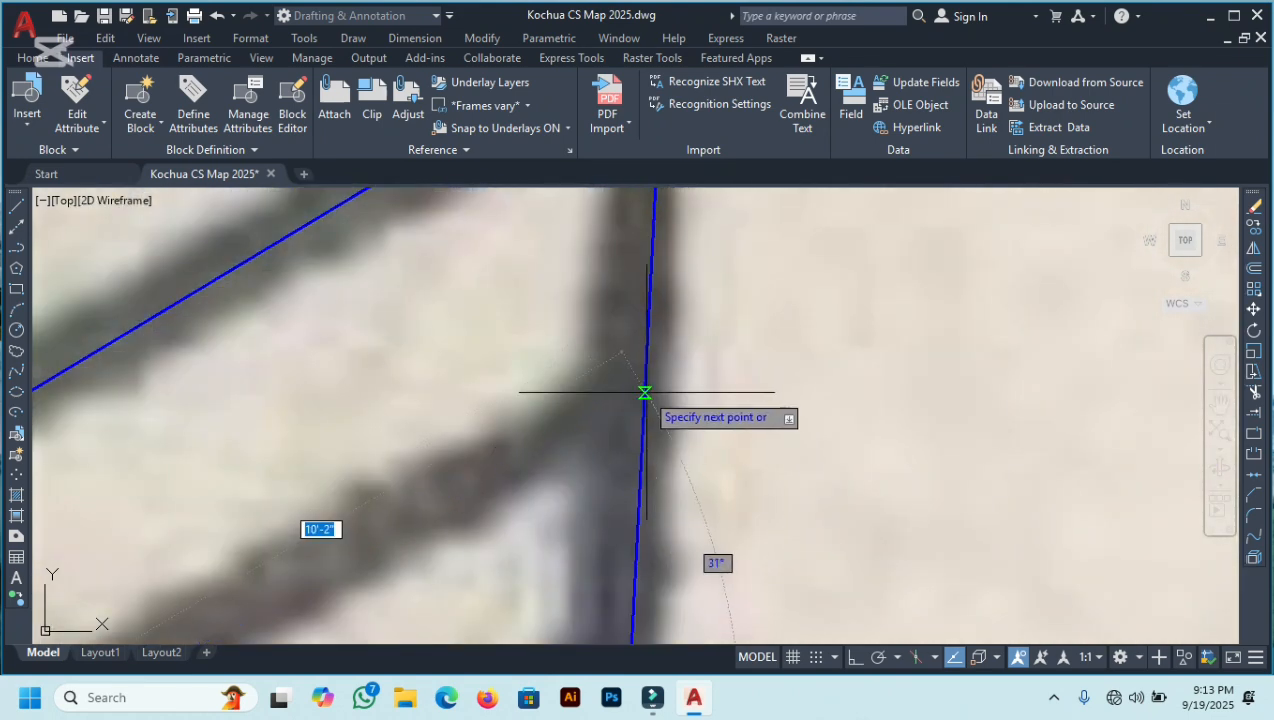
{"action": "left_click", "coordinate": [644, 394]}
{"action": "right_click", "coordinate": [820, 332]}
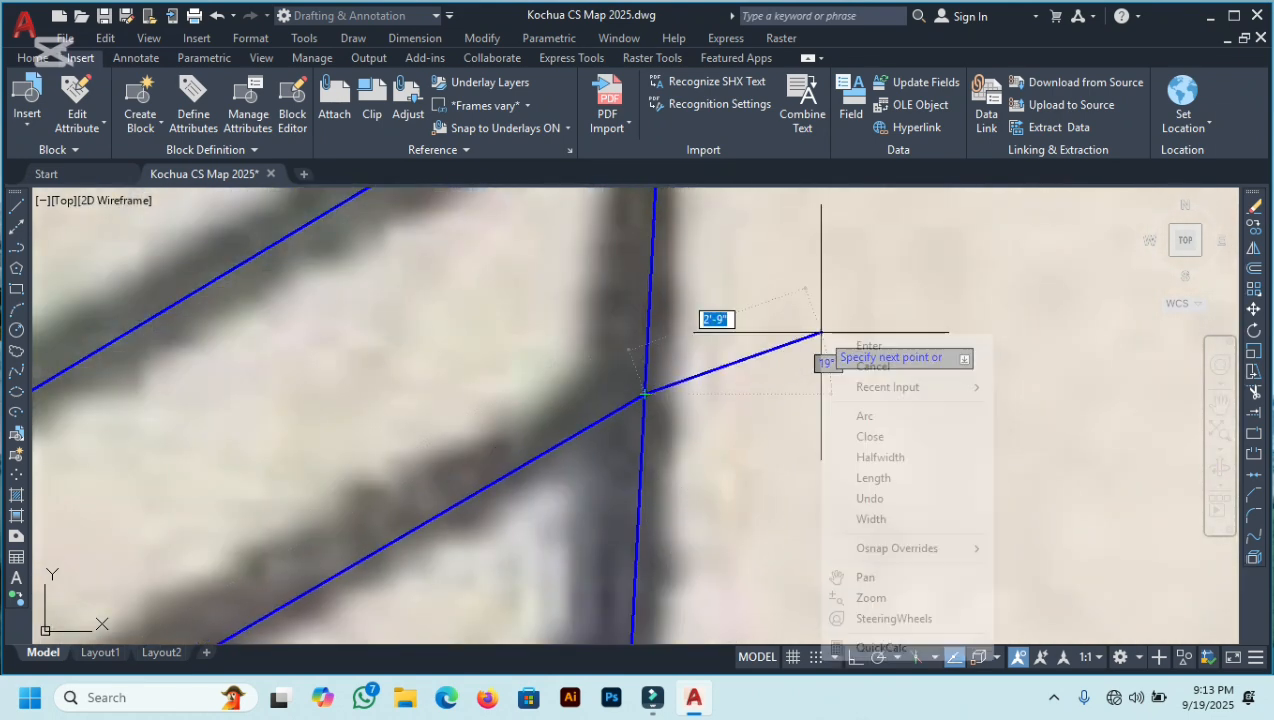
{"action": "left_click", "coordinate": [869, 345]}
Change the color of all the traced plot, building and hatch polylines to Red and clear the selection
{"action": "scroll", "coordinate": [694, 319], "scroll_direction": "down", "scroll_amount": 6}
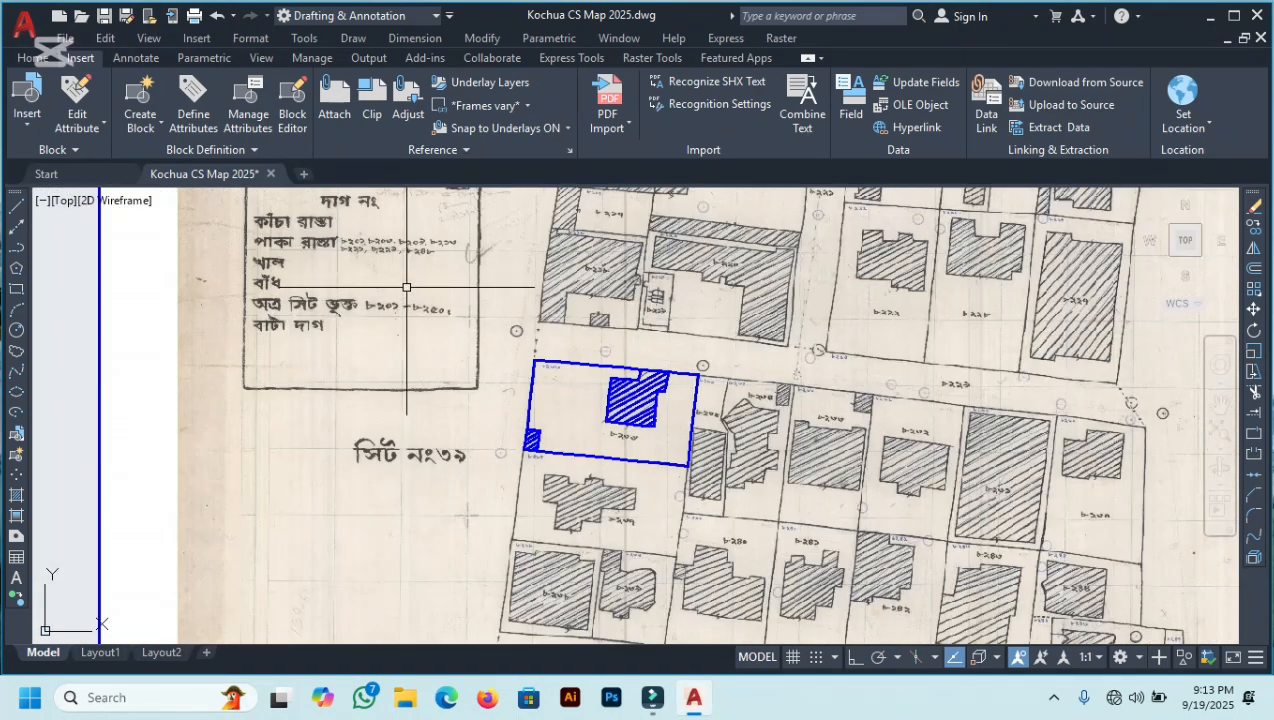
{"action": "left_click", "coordinate": [379, 282]}
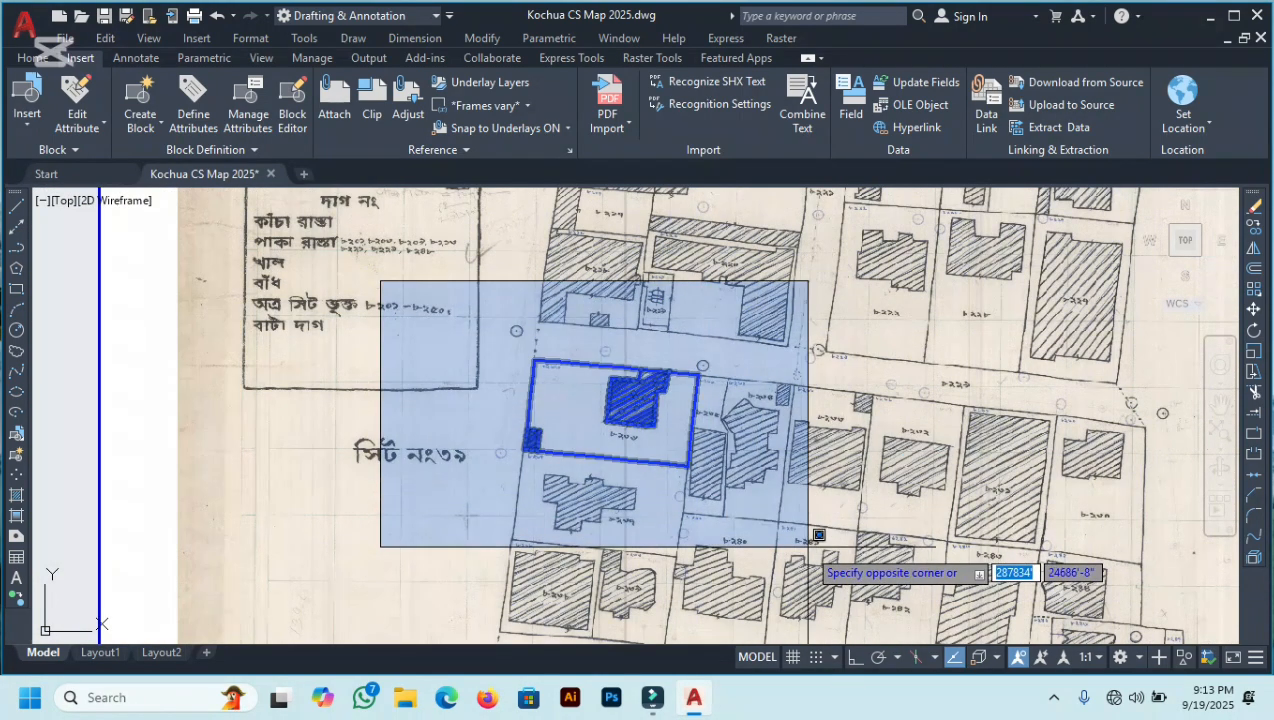
{"action": "left_click", "coordinate": [790, 532]}
{"action": "right_click", "coordinate": [542, 234]}
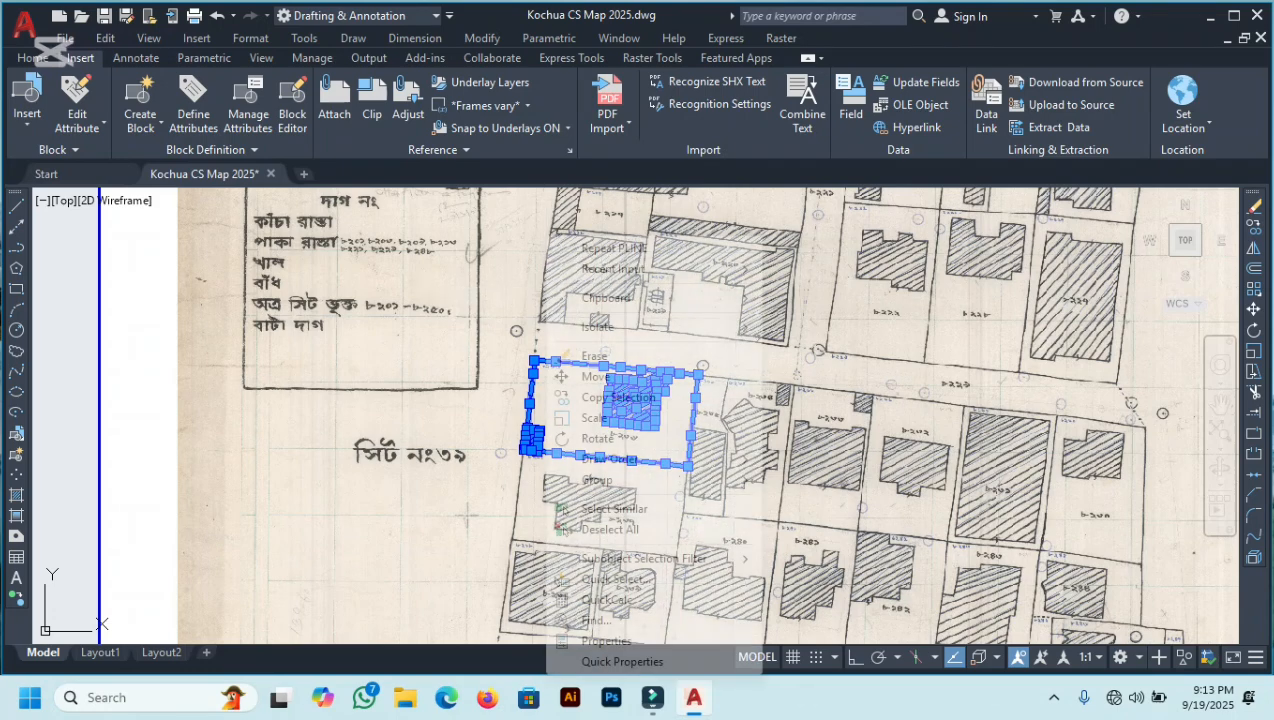
{"action": "left_click", "coordinate": [595, 639]}
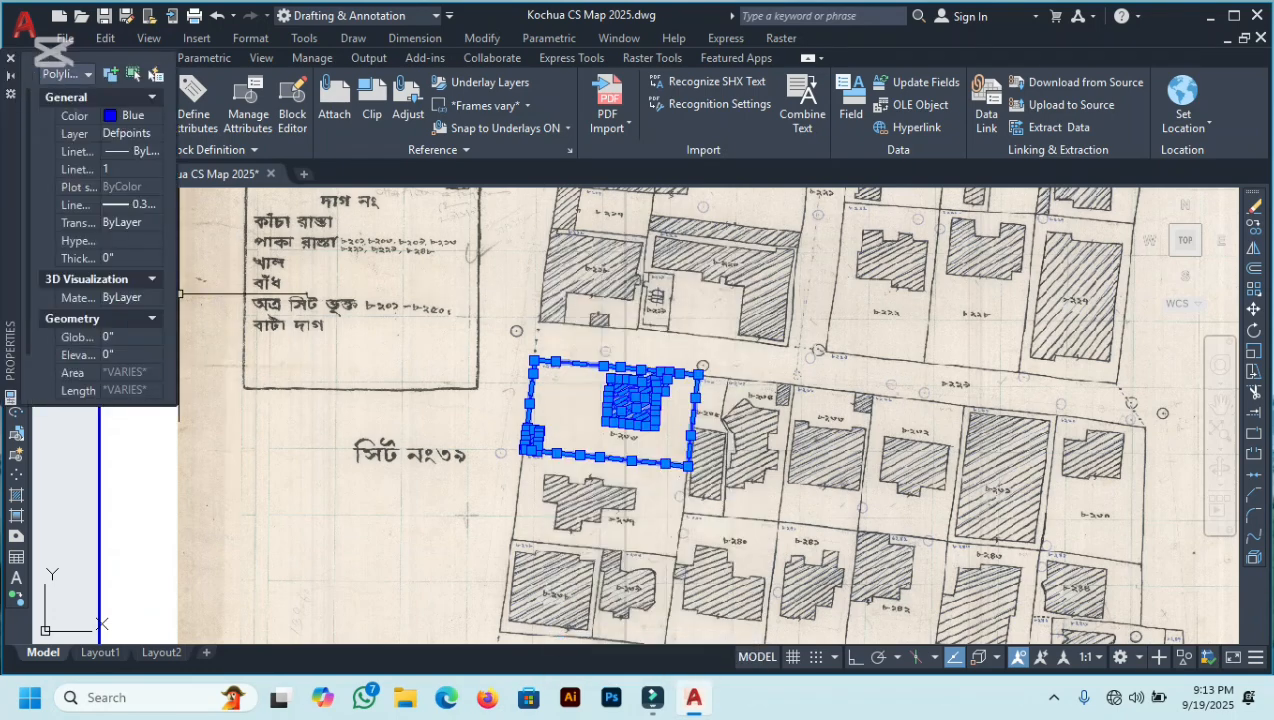
{"action": "left_click", "coordinate": [154, 115]}
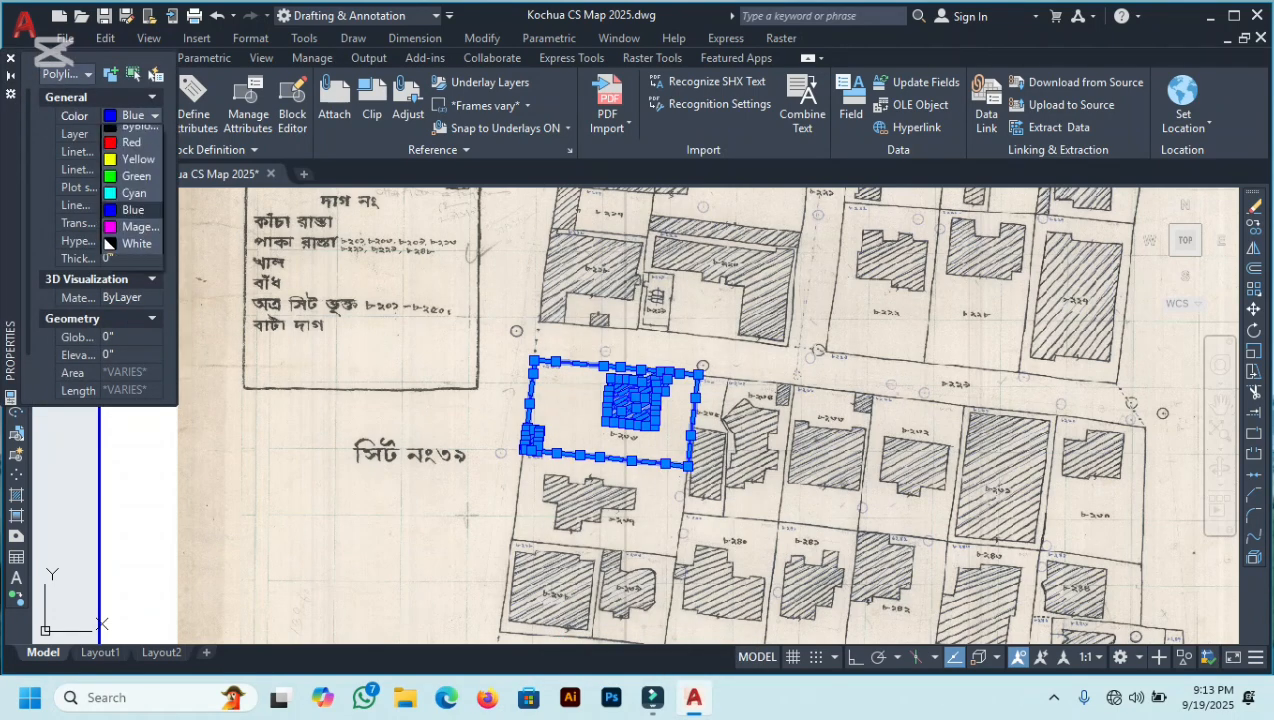
{"action": "left_click", "coordinate": [131, 166]}
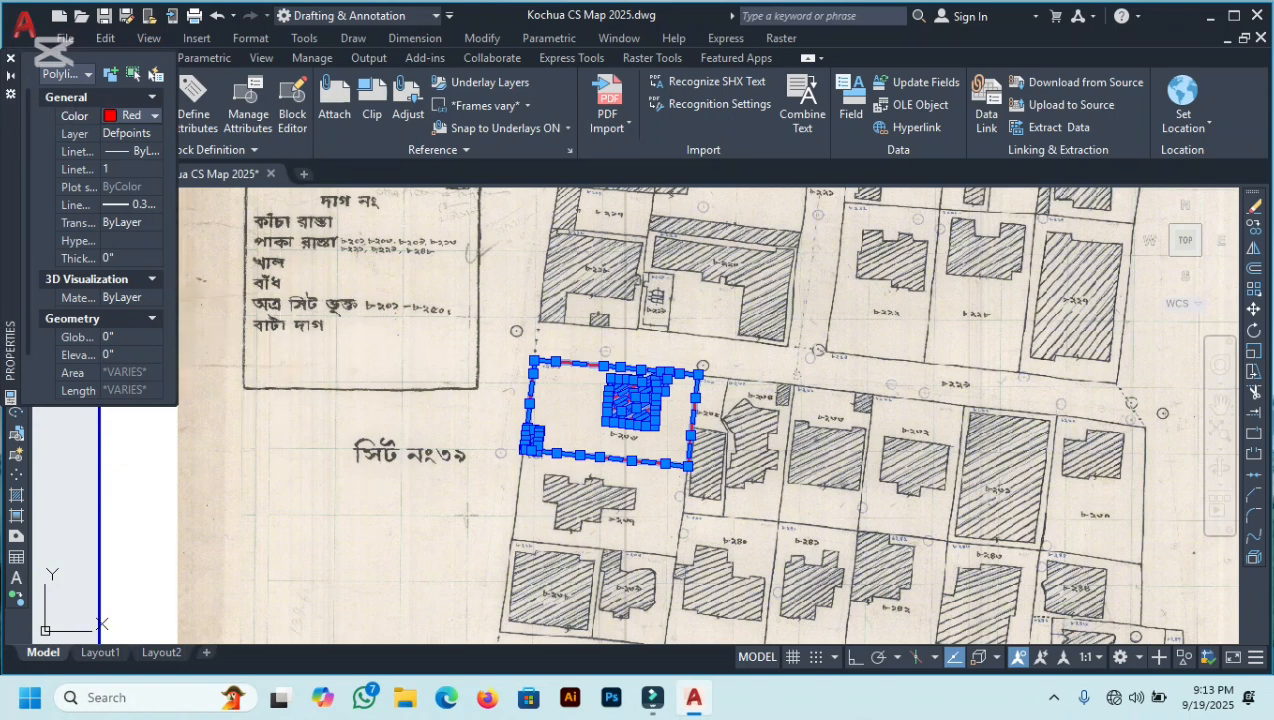
{"action": "key", "text": "ctrl+1"}
{"action": "key", "text": "Escape"}
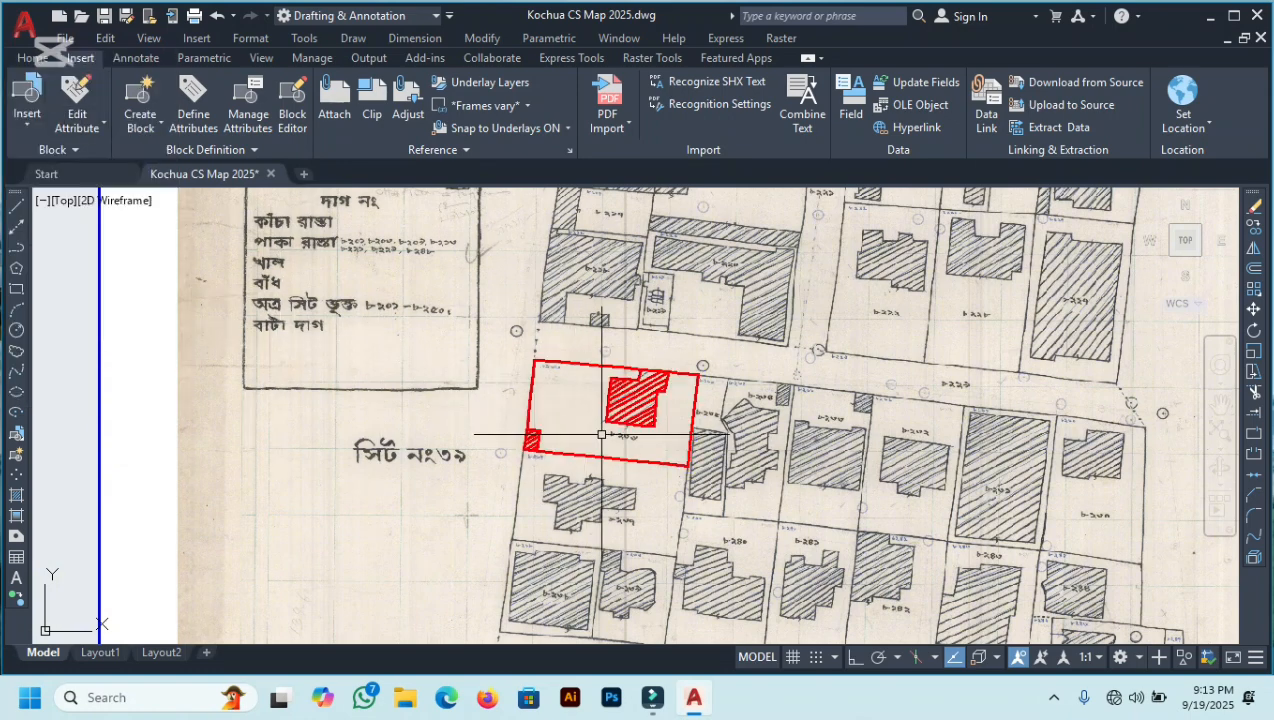
Add an aligned dimension along the plot's north boundary from the northwest corner to the bend east of the main building
{"action": "scroll", "coordinate": [625, 405], "scroll_direction": "up", "scroll_amount": 8}
{"action": "scroll", "coordinate": [626, 393], "scroll_direction": "down", "scroll_amount": 4}
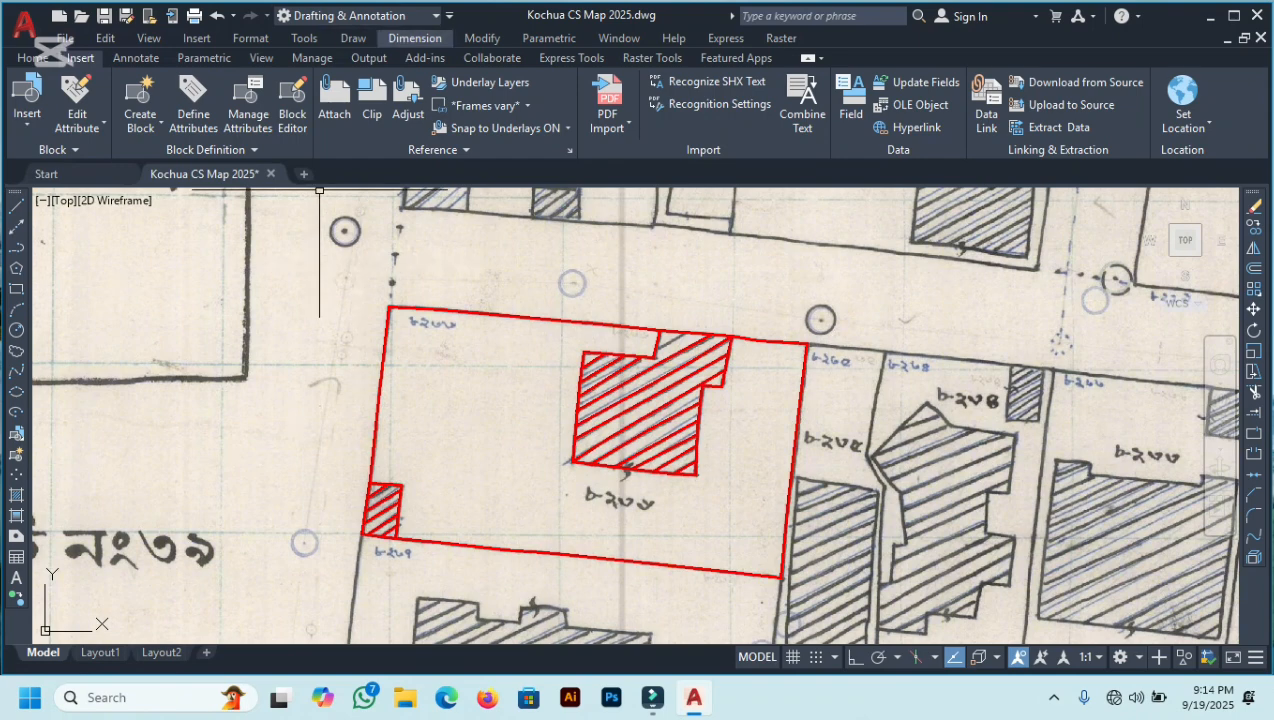
{"action": "left_click", "coordinate": [415, 38]}
{"action": "left_click", "coordinate": [432, 110]}
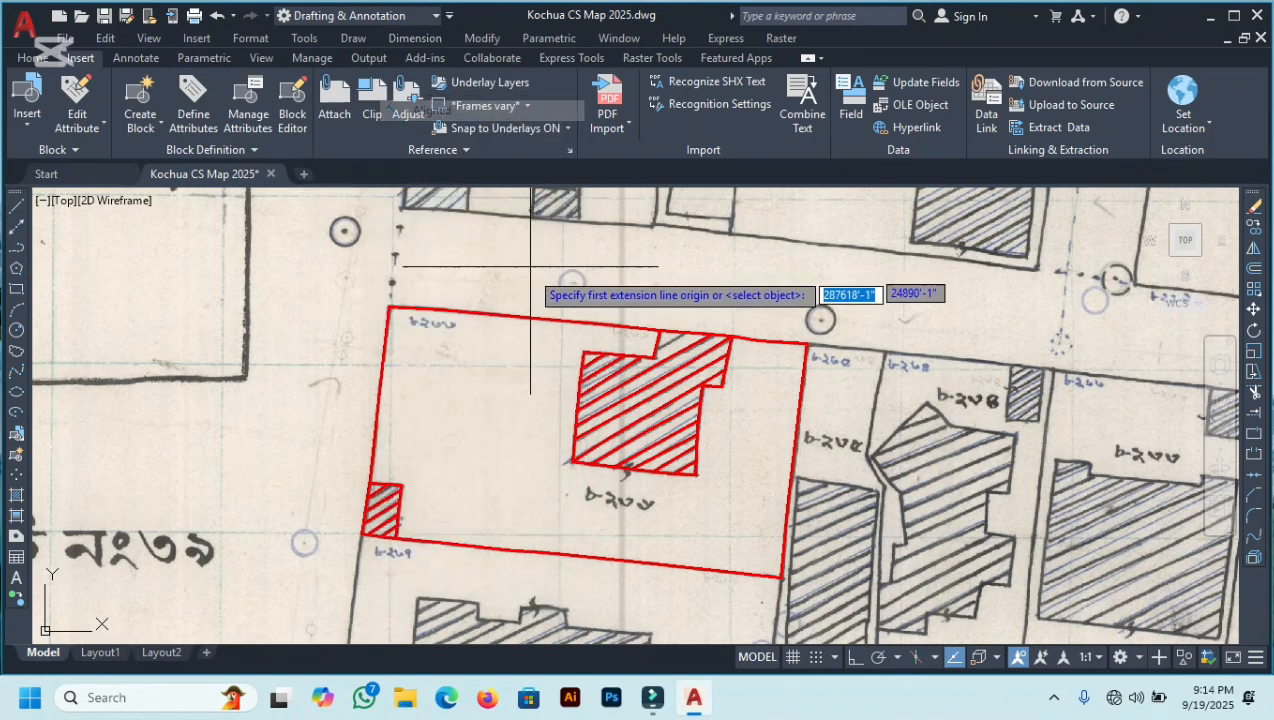
{"action": "scroll", "coordinate": [389, 285], "scroll_direction": "up", "scroll_amount": 5}
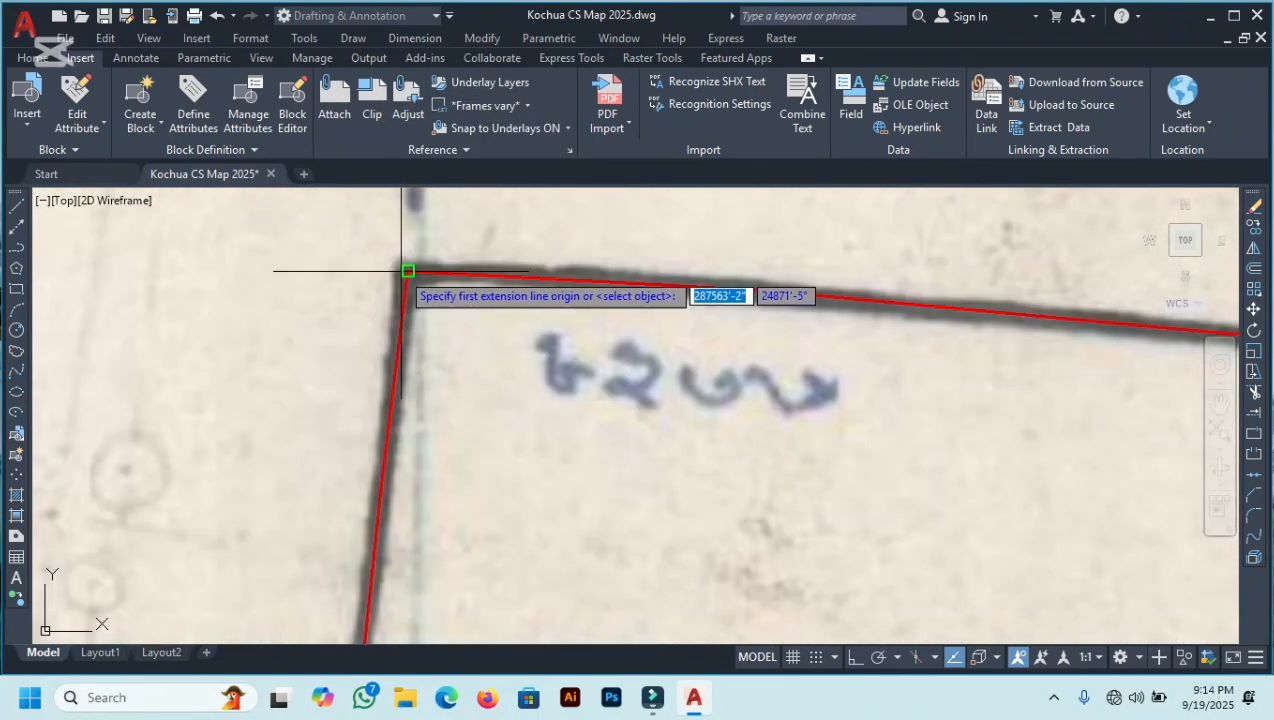
{"action": "left_click", "coordinate": [405, 273]}
{"action": "scroll", "coordinate": [400, 274], "scroll_direction": "down", "scroll_amount": 5}
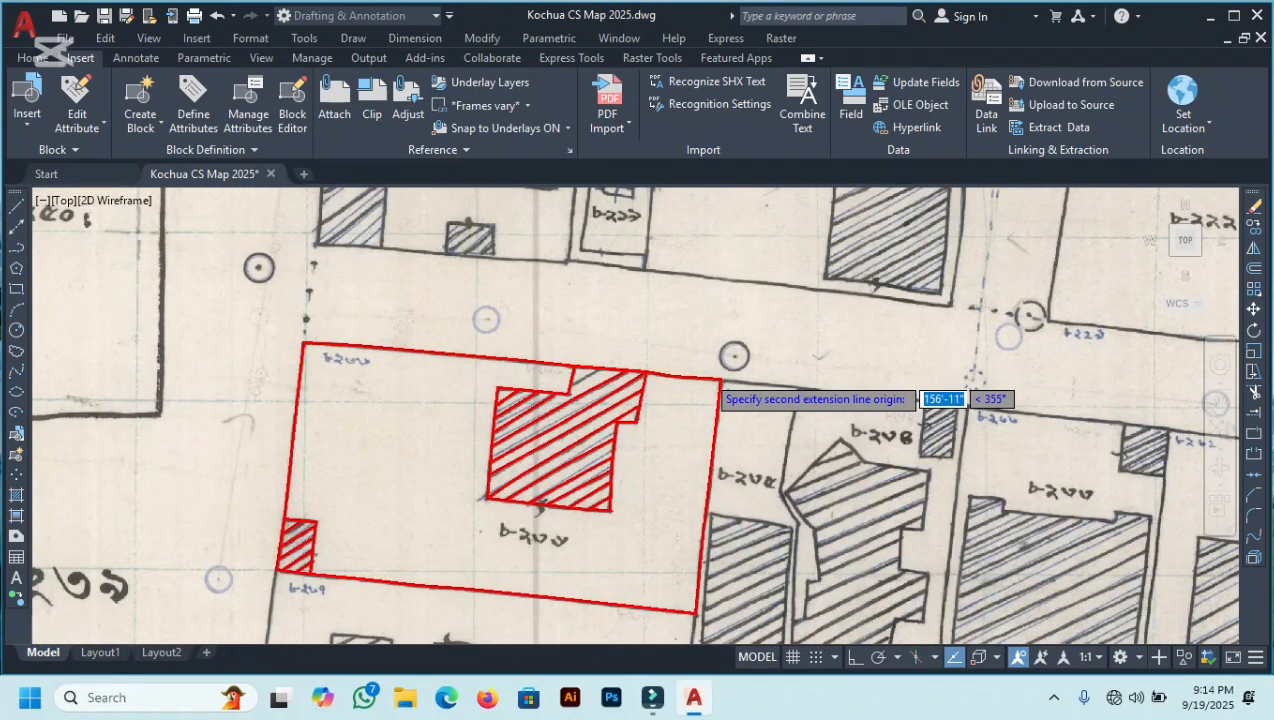
{"action": "scroll", "coordinate": [706, 378], "scroll_direction": "up", "scroll_amount": 5}
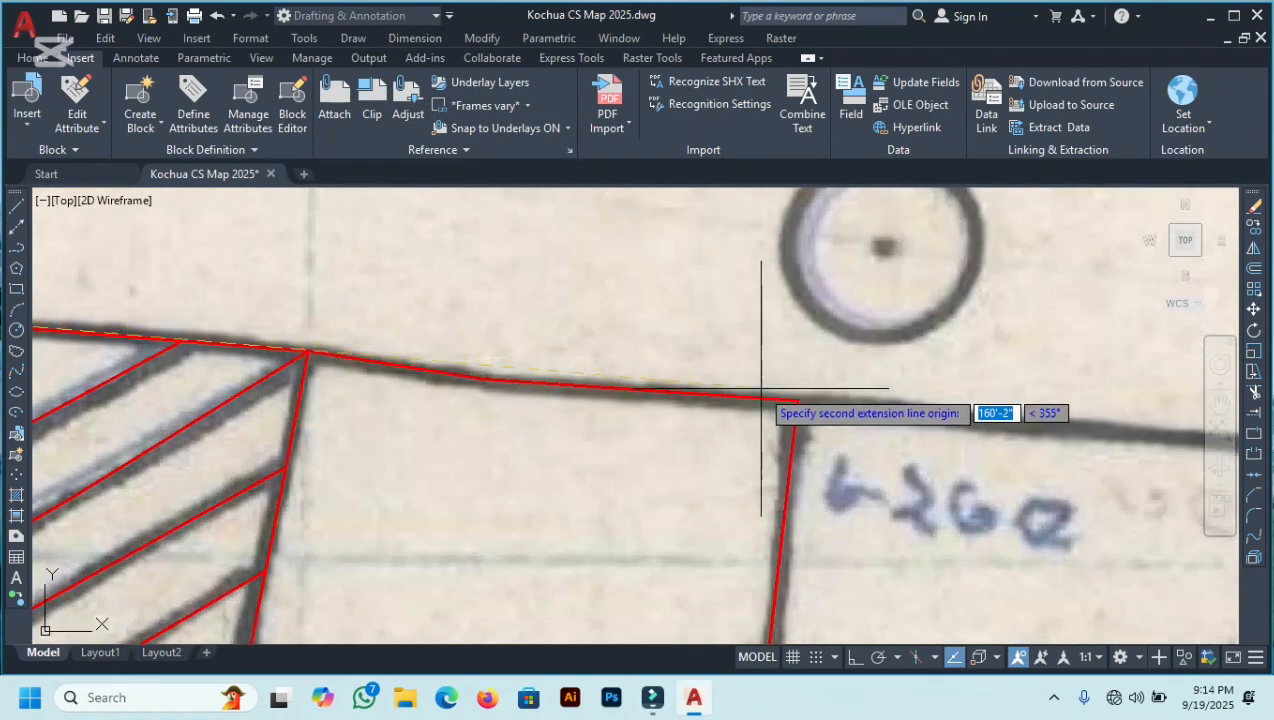
{"action": "left_click", "coordinate": [483, 378]}
{"action": "scroll", "coordinate": [483, 378], "scroll_direction": "down", "scroll_amount": 5}
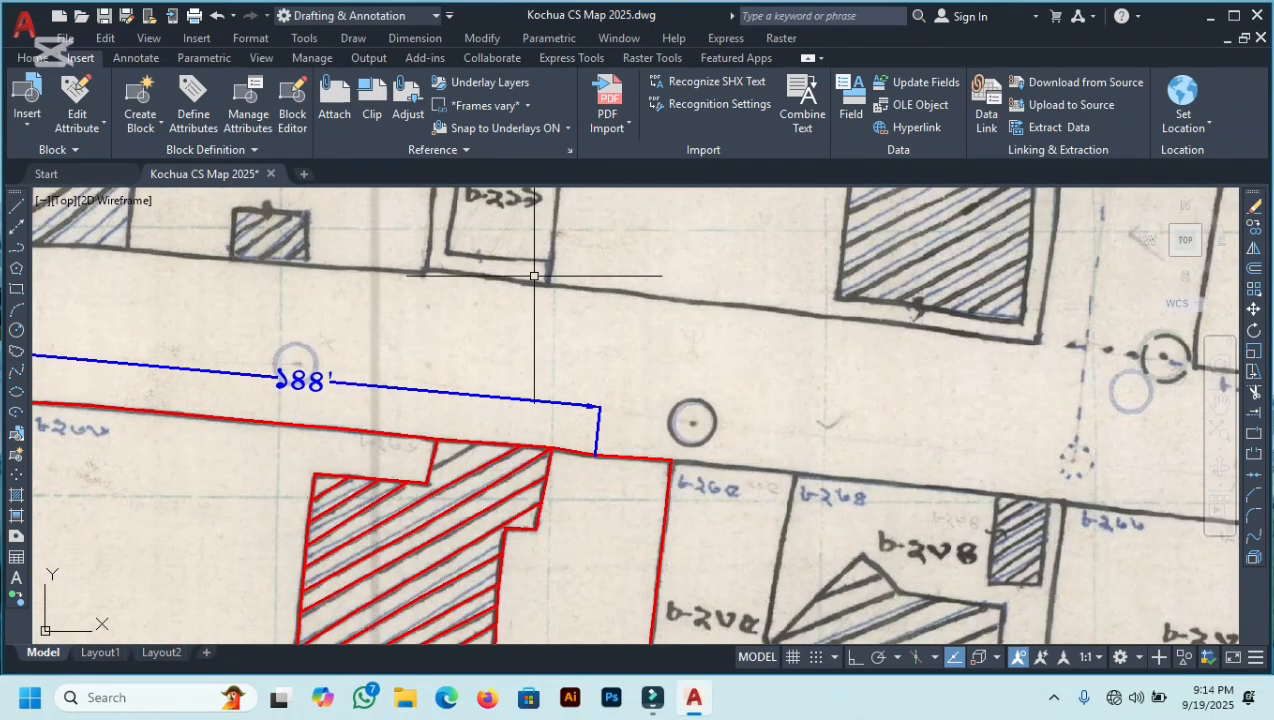
Add an aligned dimension to the short north boundary segment from the bend to the plot's northeast corner
{"action": "key", "text": "Return"}
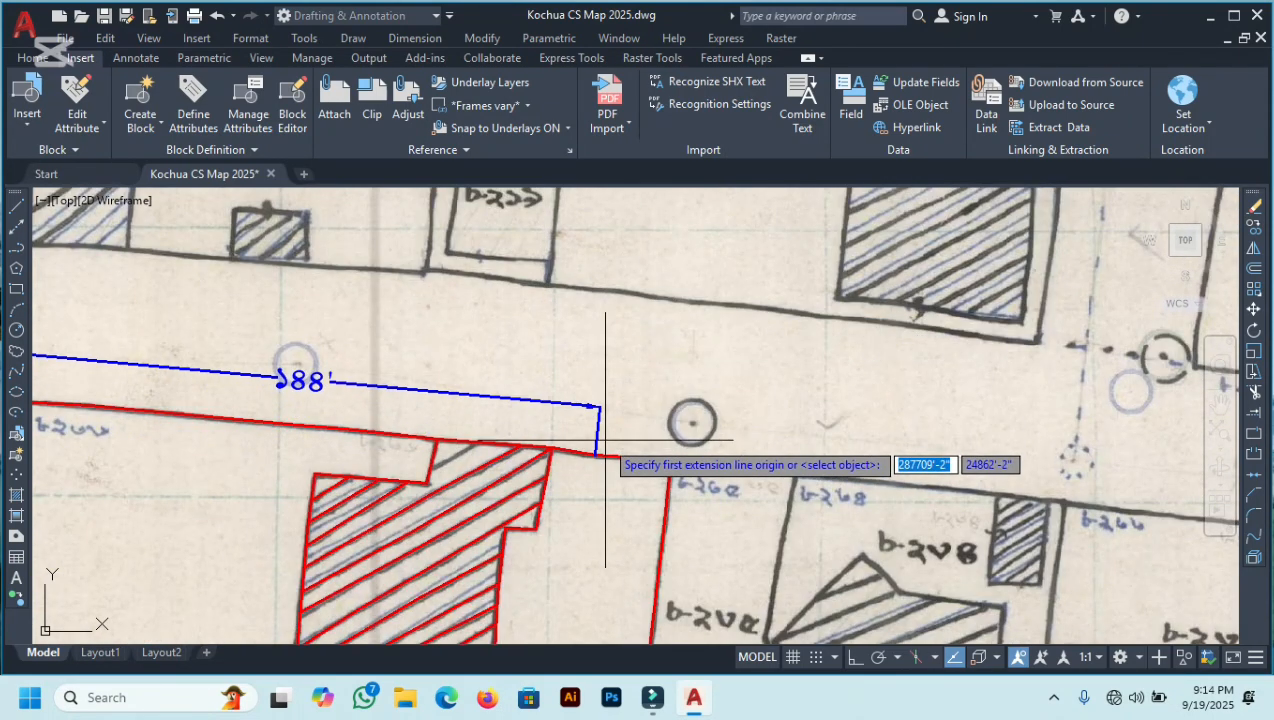
{"action": "left_click", "coordinate": [596, 455]}
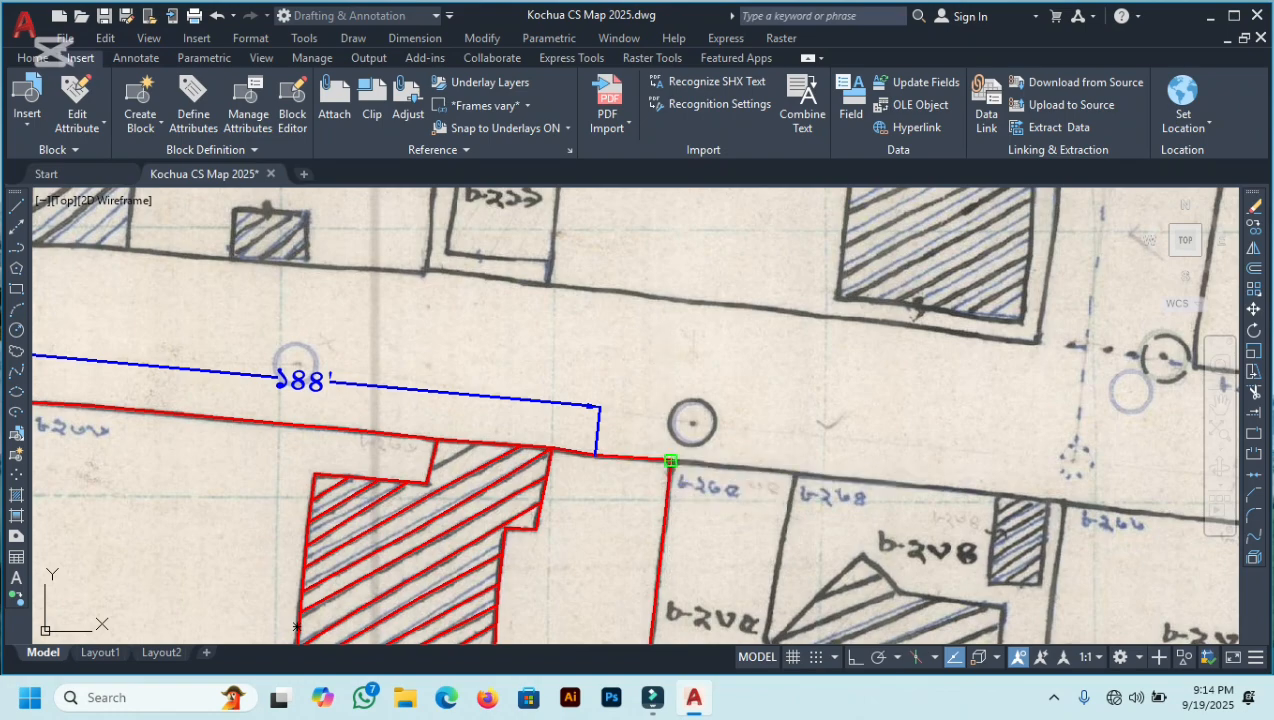
{"action": "left_click", "coordinate": [671, 461]}
{"action": "left_click", "coordinate": [660, 413]}
{"action": "scroll", "coordinate": [594, 261], "scroll_direction": "down", "scroll_amount": 5}
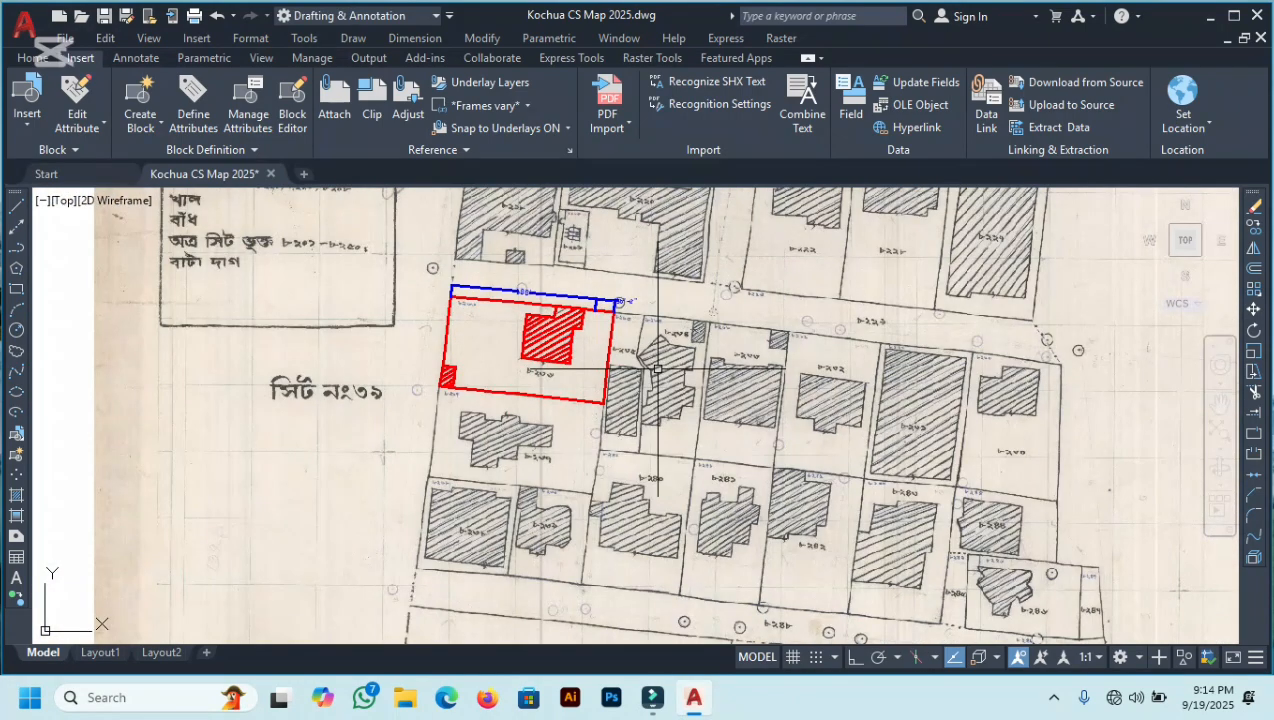
Add an aligned dimension along the plot's east boundary from the northeast to the southeast corner, placed outside the plot
{"action": "key", "text": "Return"}
{"action": "scroll", "coordinate": [618, 290], "scroll_direction": "up", "scroll_amount": 10}
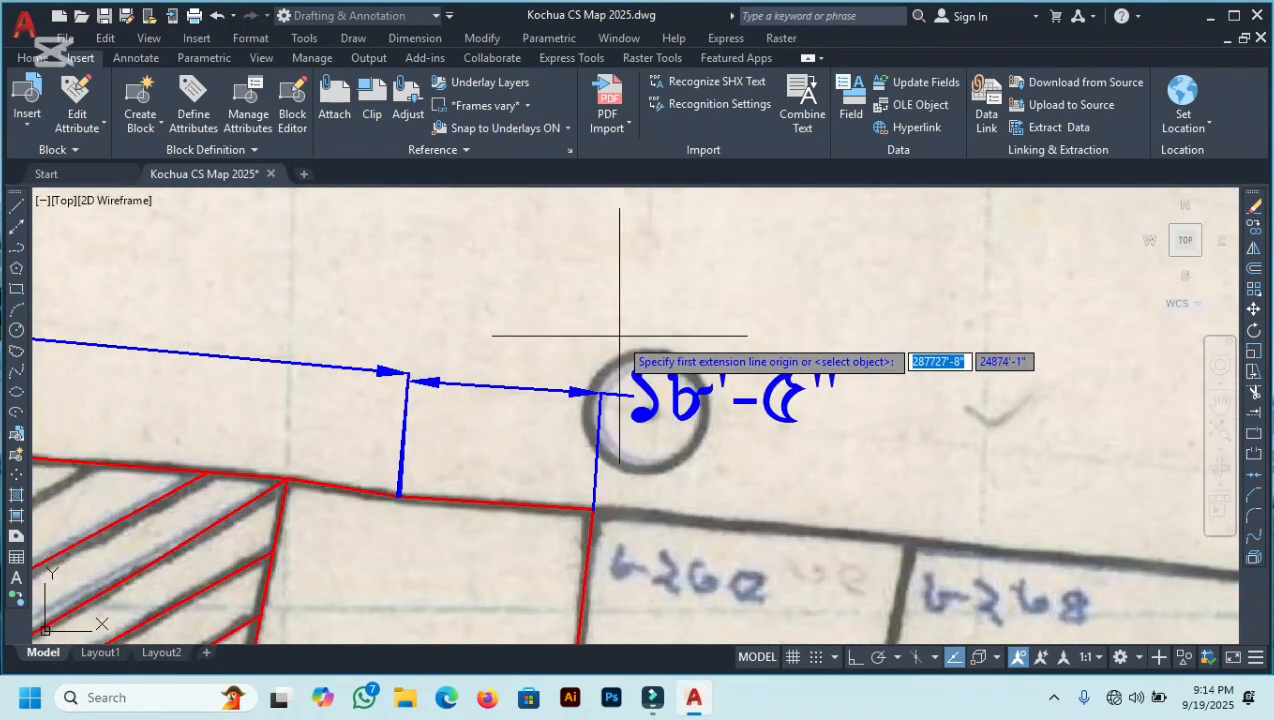
{"action": "left_click", "coordinate": [593, 510]}
{"action": "scroll", "coordinate": [572, 345], "scroll_direction": "down", "scroll_amount": 8}
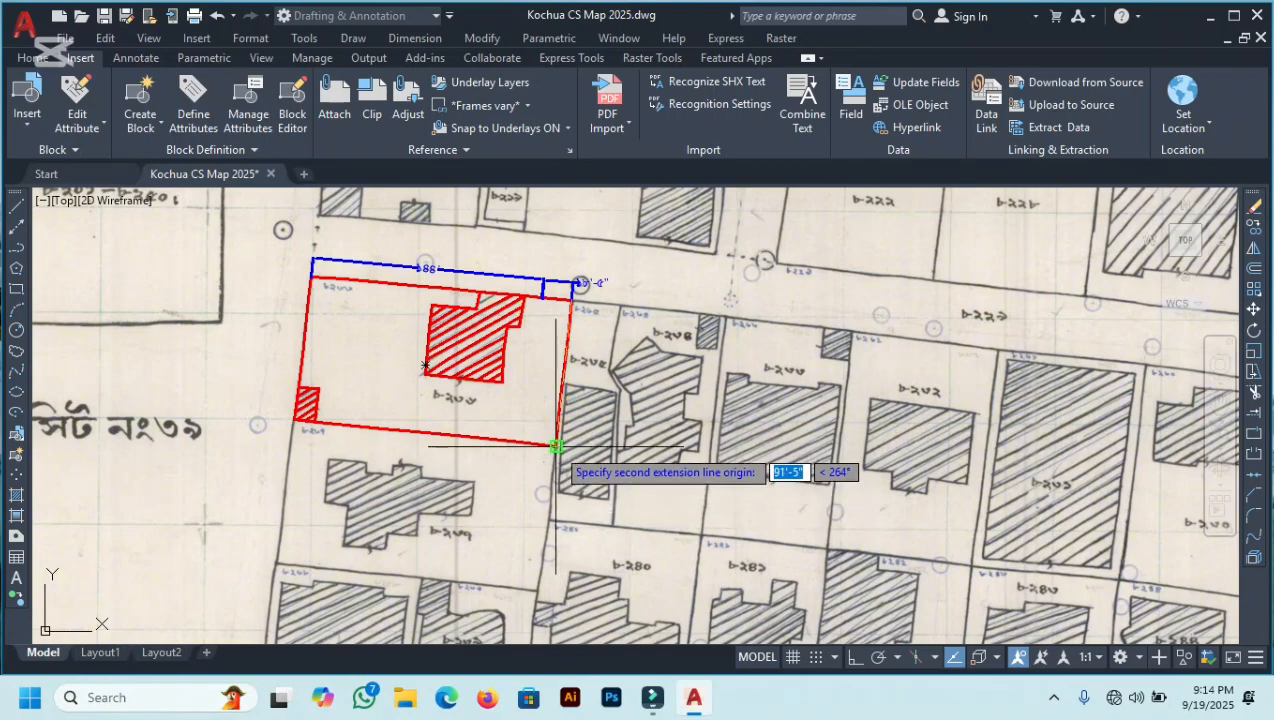
{"action": "left_click", "coordinate": [571, 446]}
Add an aligned dimension along the plot's south boundary from the southeast to the southwest corner, placed below the boundary
{"action": "key", "text": "Return"}
{"action": "scroll", "coordinate": [560, 448], "scroll_direction": "up", "scroll_amount": 8}
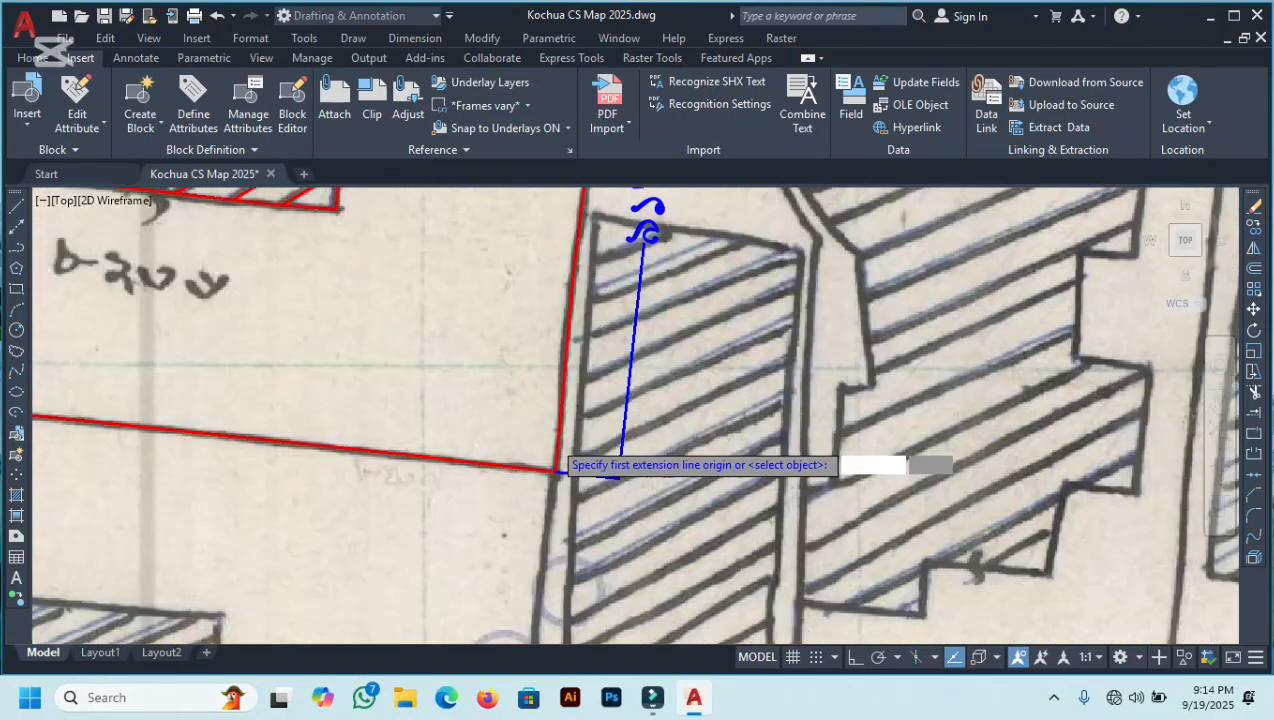
{"action": "left_click", "coordinate": [556, 492]}
{"action": "scroll", "coordinate": [556, 492], "scroll_direction": "down", "scroll_amount": 8}
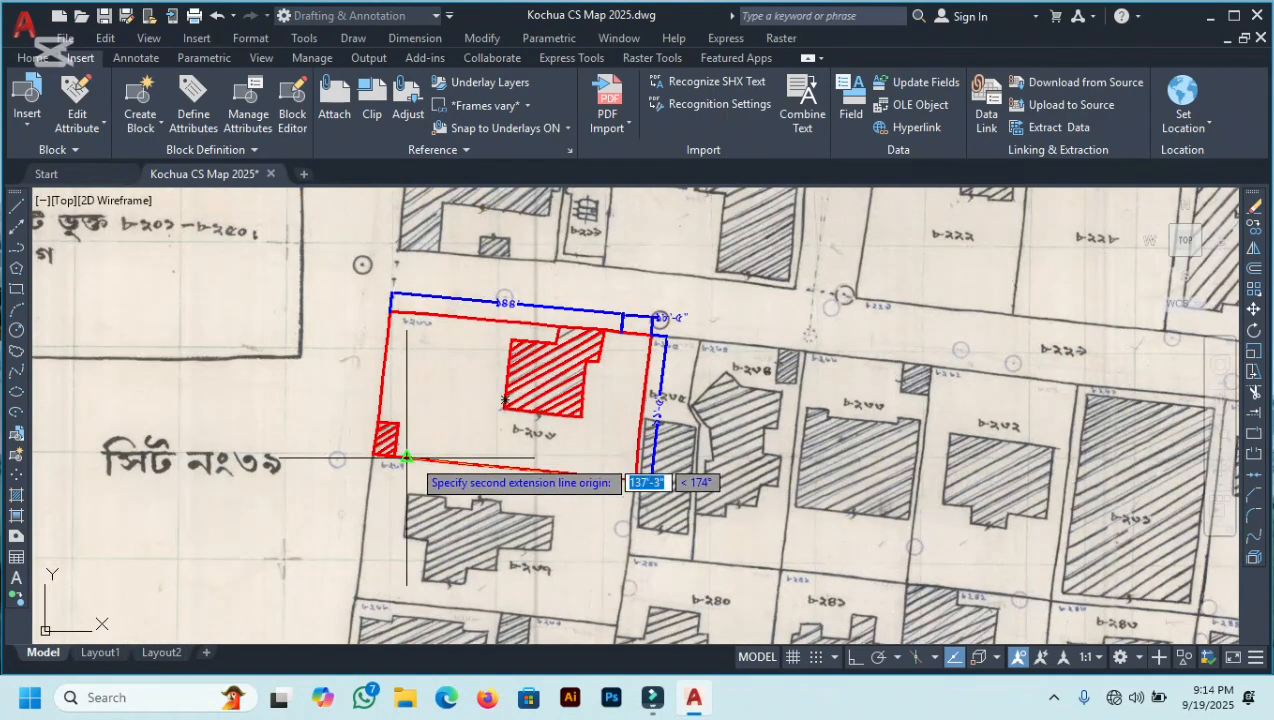
{"action": "scroll", "coordinate": [366, 454], "scroll_direction": "up", "scroll_amount": 8}
{"action": "left_click", "coordinate": [352, 435]}
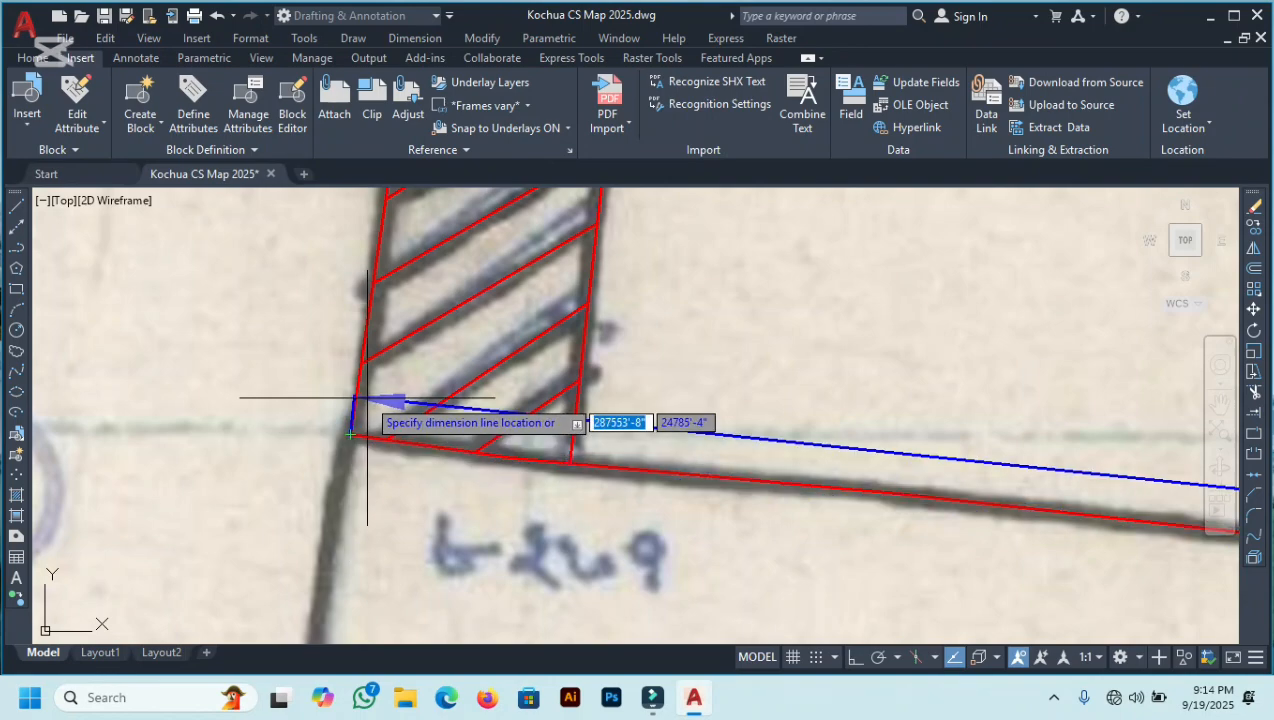
{"action": "scroll", "coordinate": [364, 445], "scroll_direction": "down", "scroll_amount": 3}
{"action": "left_click", "coordinate": [367, 462]}
{"action": "scroll", "coordinate": [367, 462], "scroll_direction": "down", "scroll_amount": 3}
Add an aligned dimension along the plot's west boundary from the southwest to the northwest corner, placed outside the plot
{"action": "key", "text": "Return"}
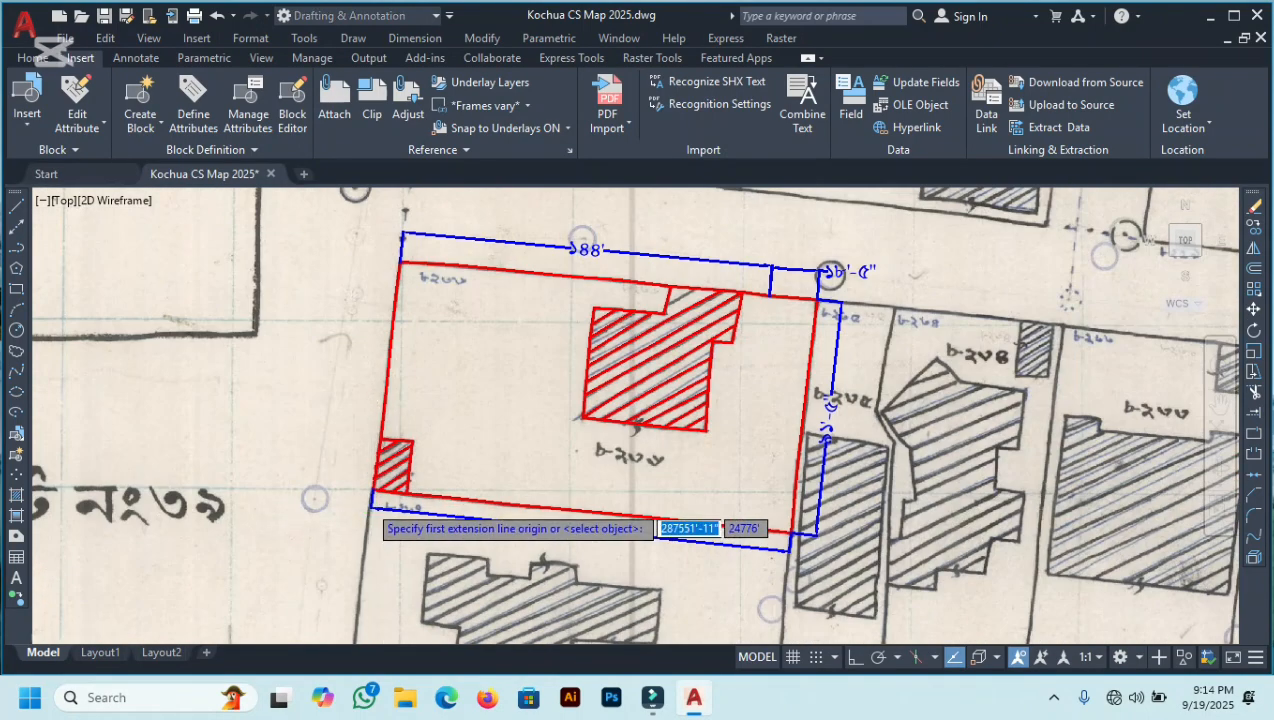
{"action": "scroll", "coordinate": [370, 520], "scroll_direction": "up", "scroll_amount": 6}
{"action": "left_click", "coordinate": [393, 351]}
{"action": "scroll", "coordinate": [384, 370], "scroll_direction": "down", "scroll_amount": 6}
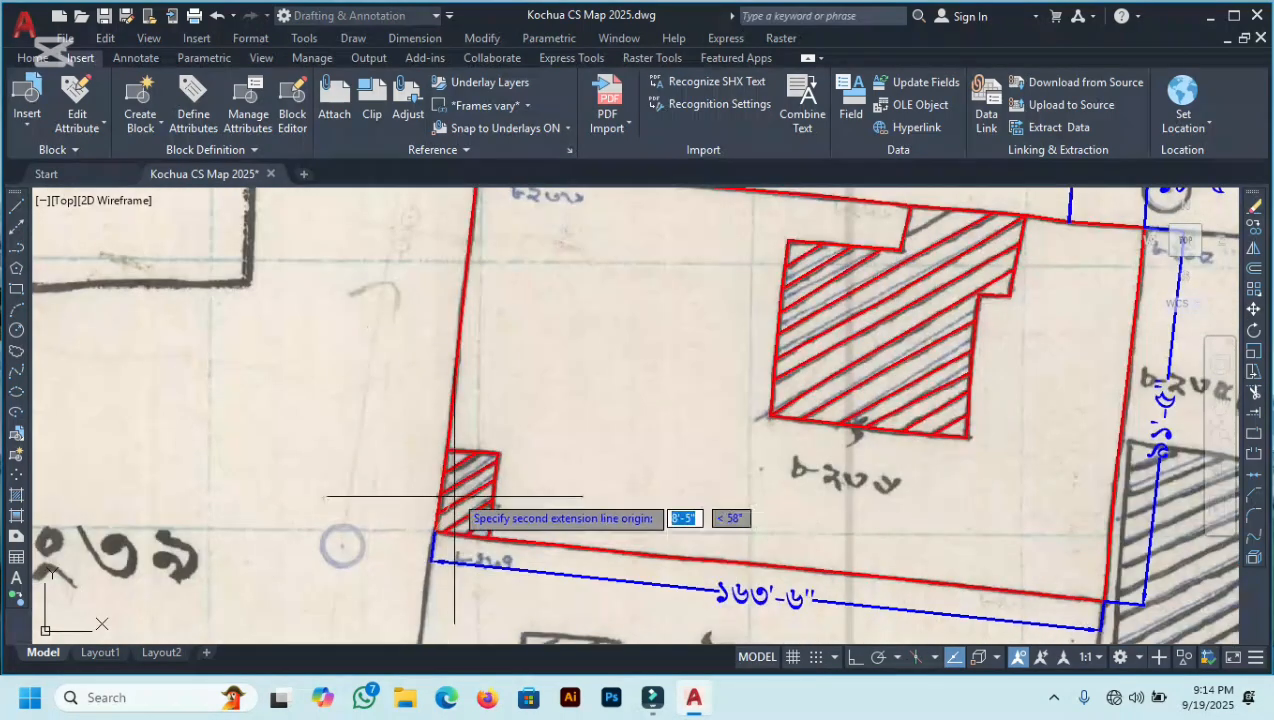
{"action": "scroll", "coordinate": [465, 395], "scroll_direction": "up", "scroll_amount": 6}
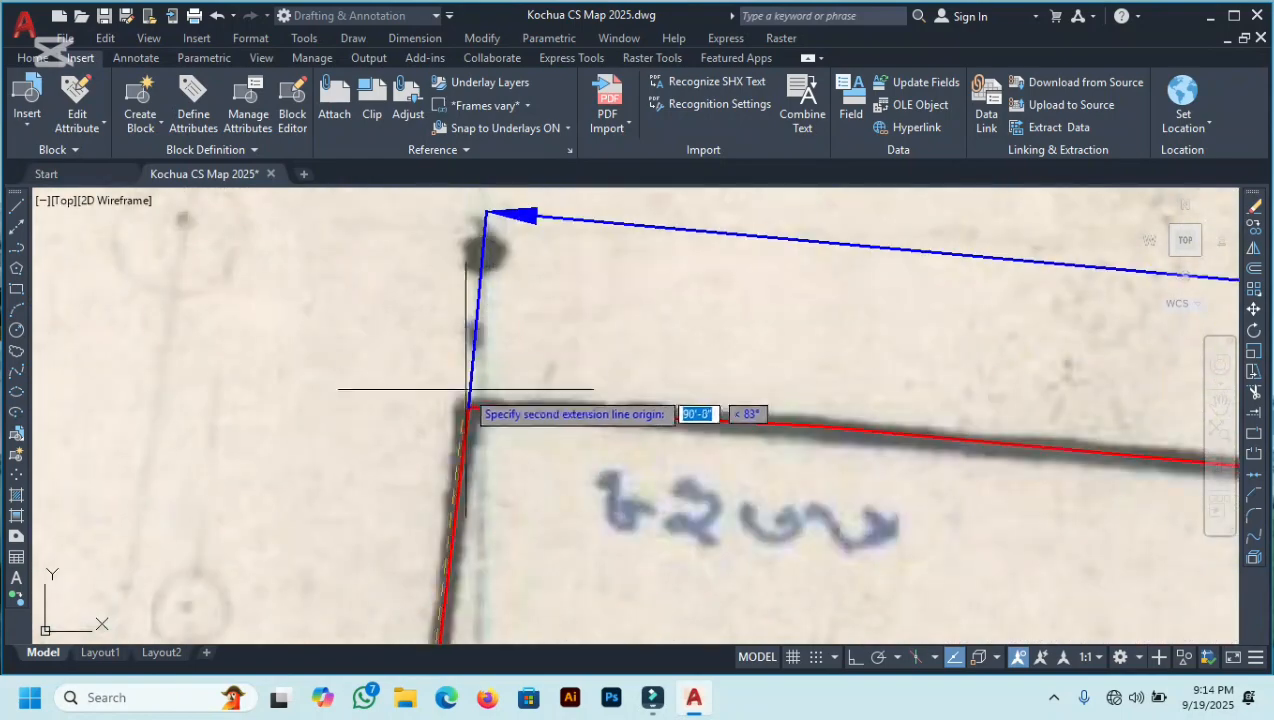
{"action": "scroll", "coordinate": [389, 345], "scroll_direction": "down", "scroll_amount": 6}
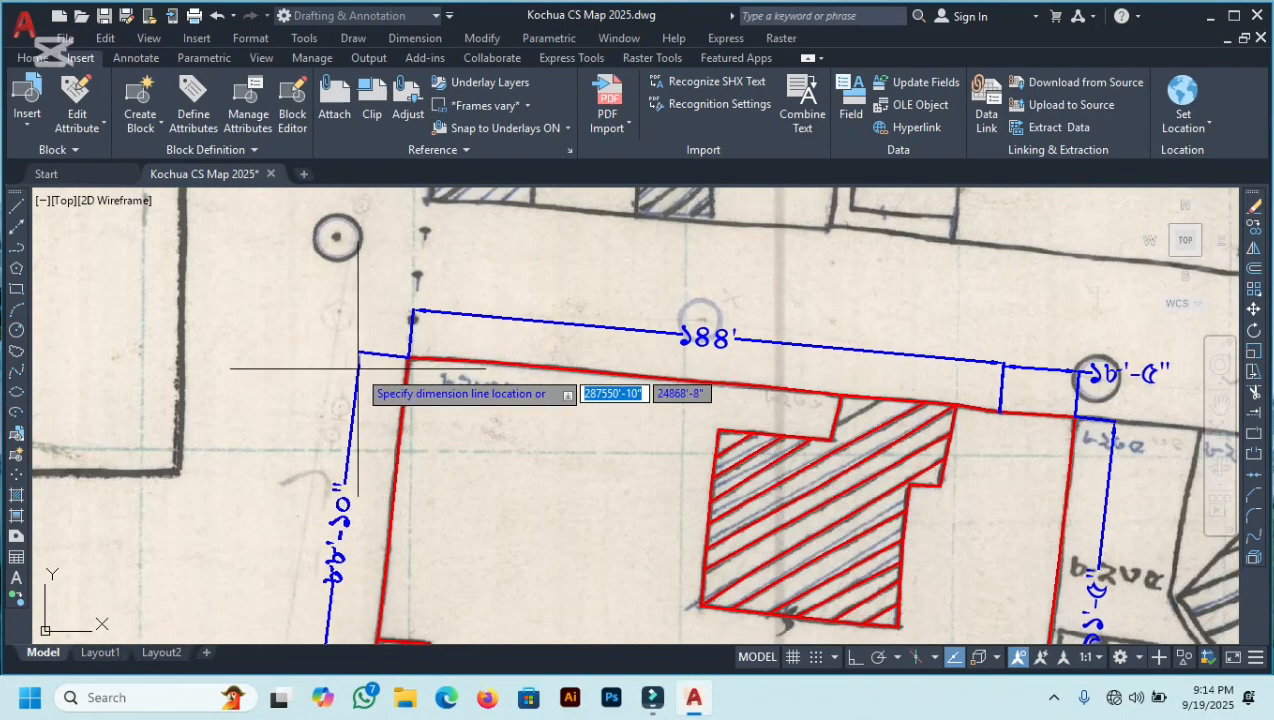
{"action": "left_click", "coordinate": [358, 367]}
{"action": "scroll", "coordinate": [292, 275], "scroll_direction": "down", "scroll_amount": 6}
{"action": "scroll", "coordinate": [447, 352], "scroll_direction": "up", "scroll_amount": 6}
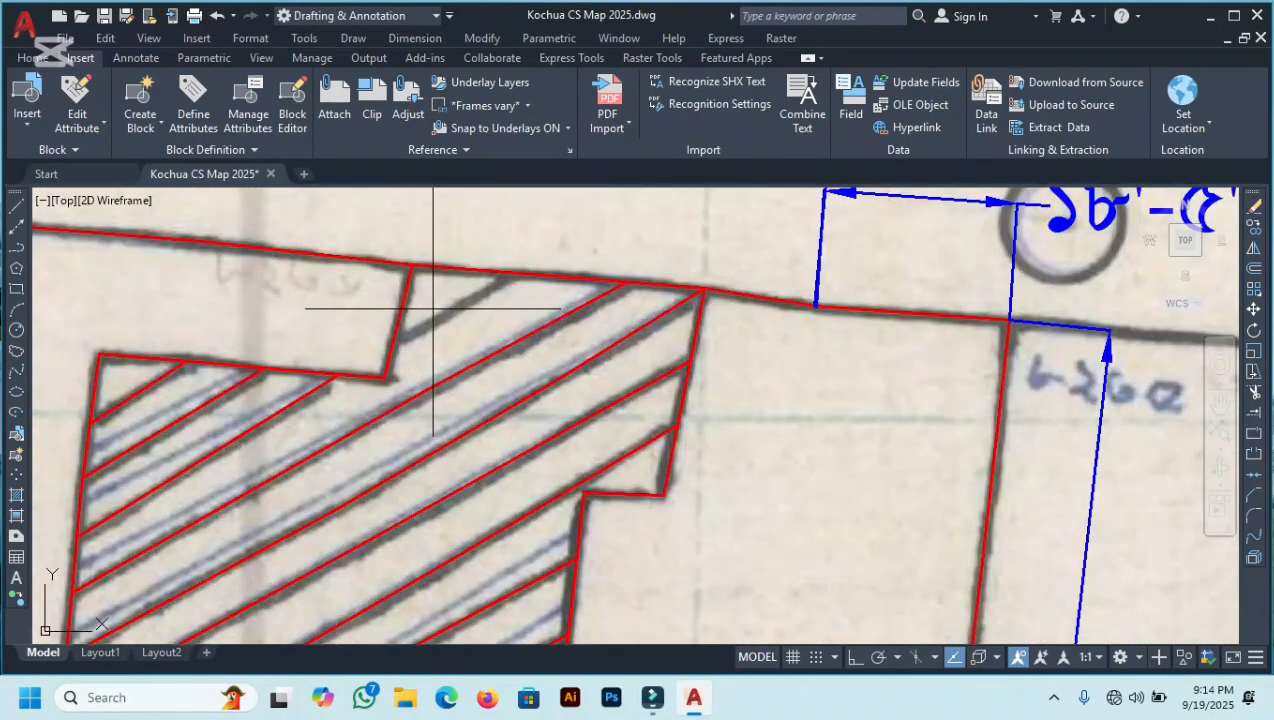
{"action": "key", "text": "Return"}
{"action": "left_click", "coordinate": [412, 265]}
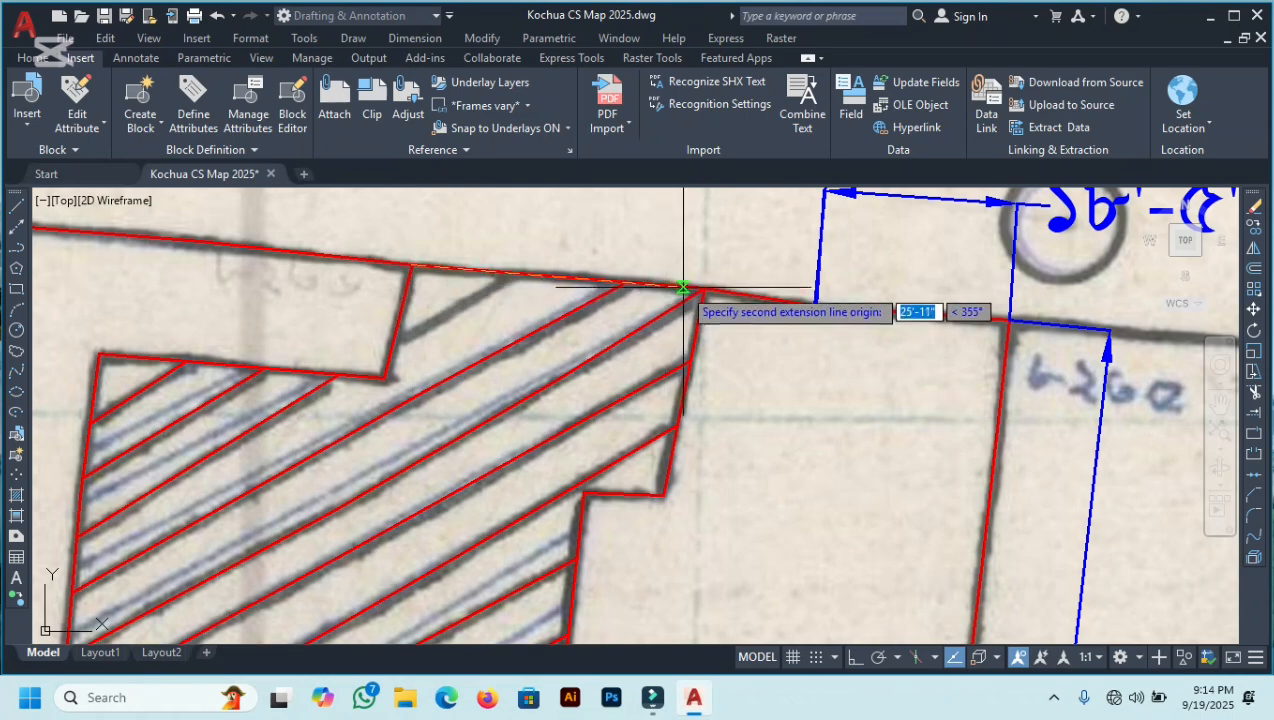
{"action": "scroll", "coordinate": [573, 422], "scroll_direction": "down", "scroll_amount": 6}
{"action": "scroll", "coordinate": [480, 295], "scroll_direction": "up", "scroll_amount": 7}
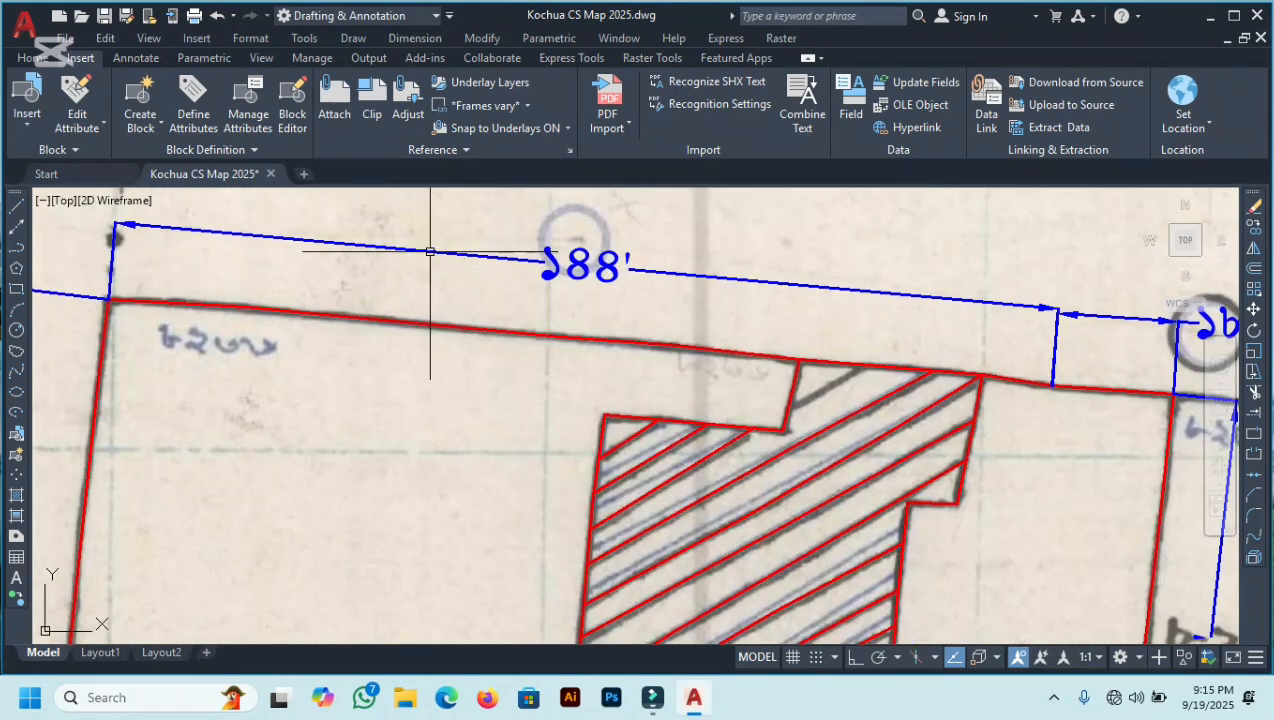
{"action": "scroll", "coordinate": [410, 295], "scroll_direction": "down", "scroll_amount": 5}
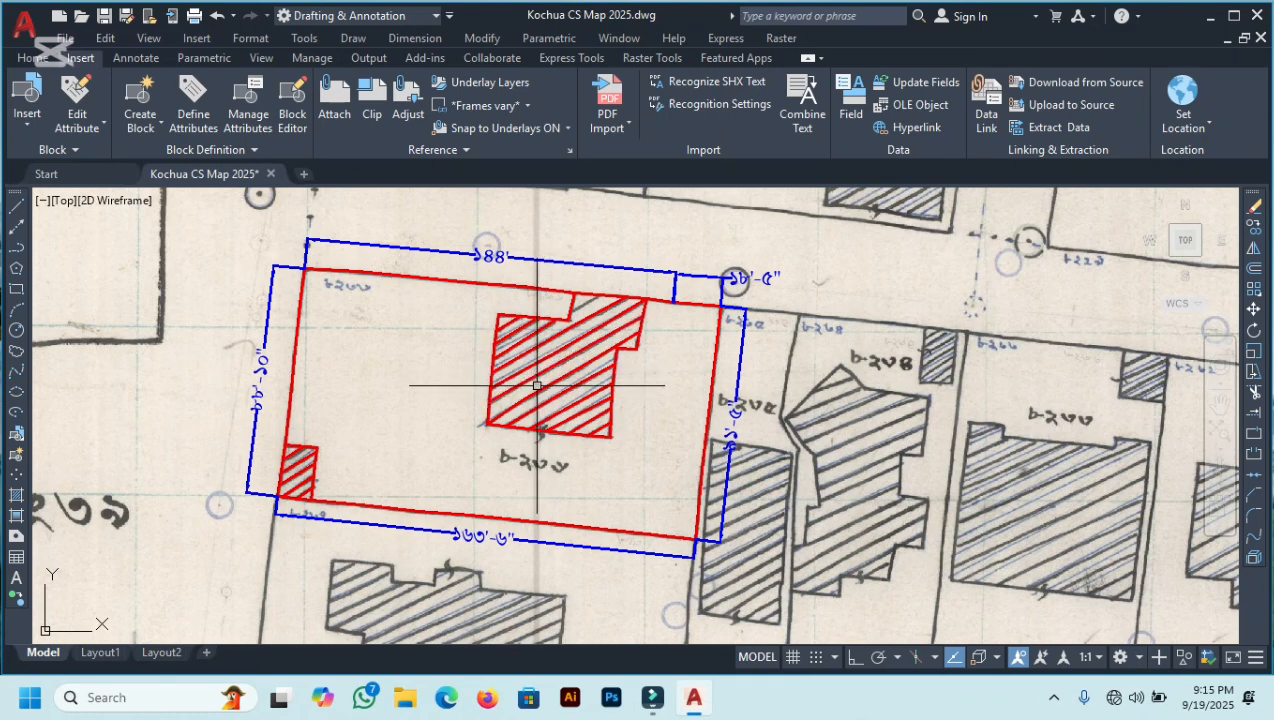
{"action": "scroll", "coordinate": [545, 385], "scroll_direction": "up", "scroll_amount": 4}
{"action": "scroll", "coordinate": [544, 391], "scroll_direction": "down", "scroll_amount": 4}
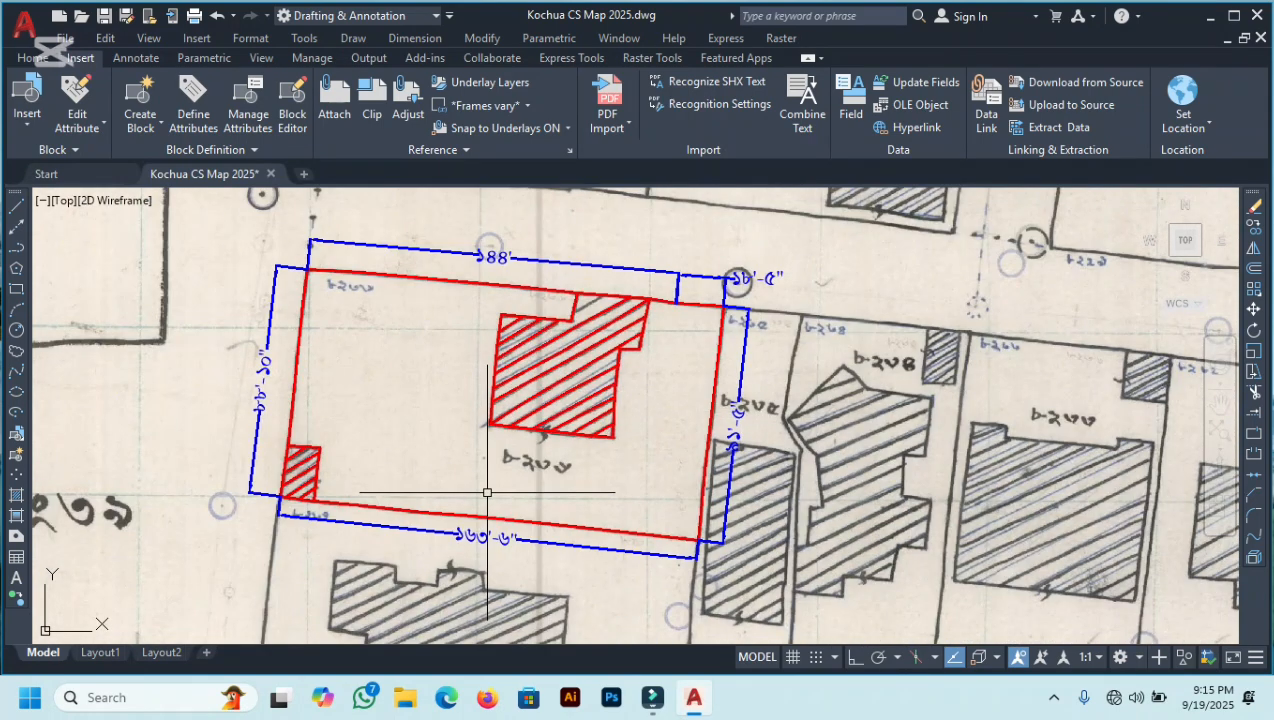